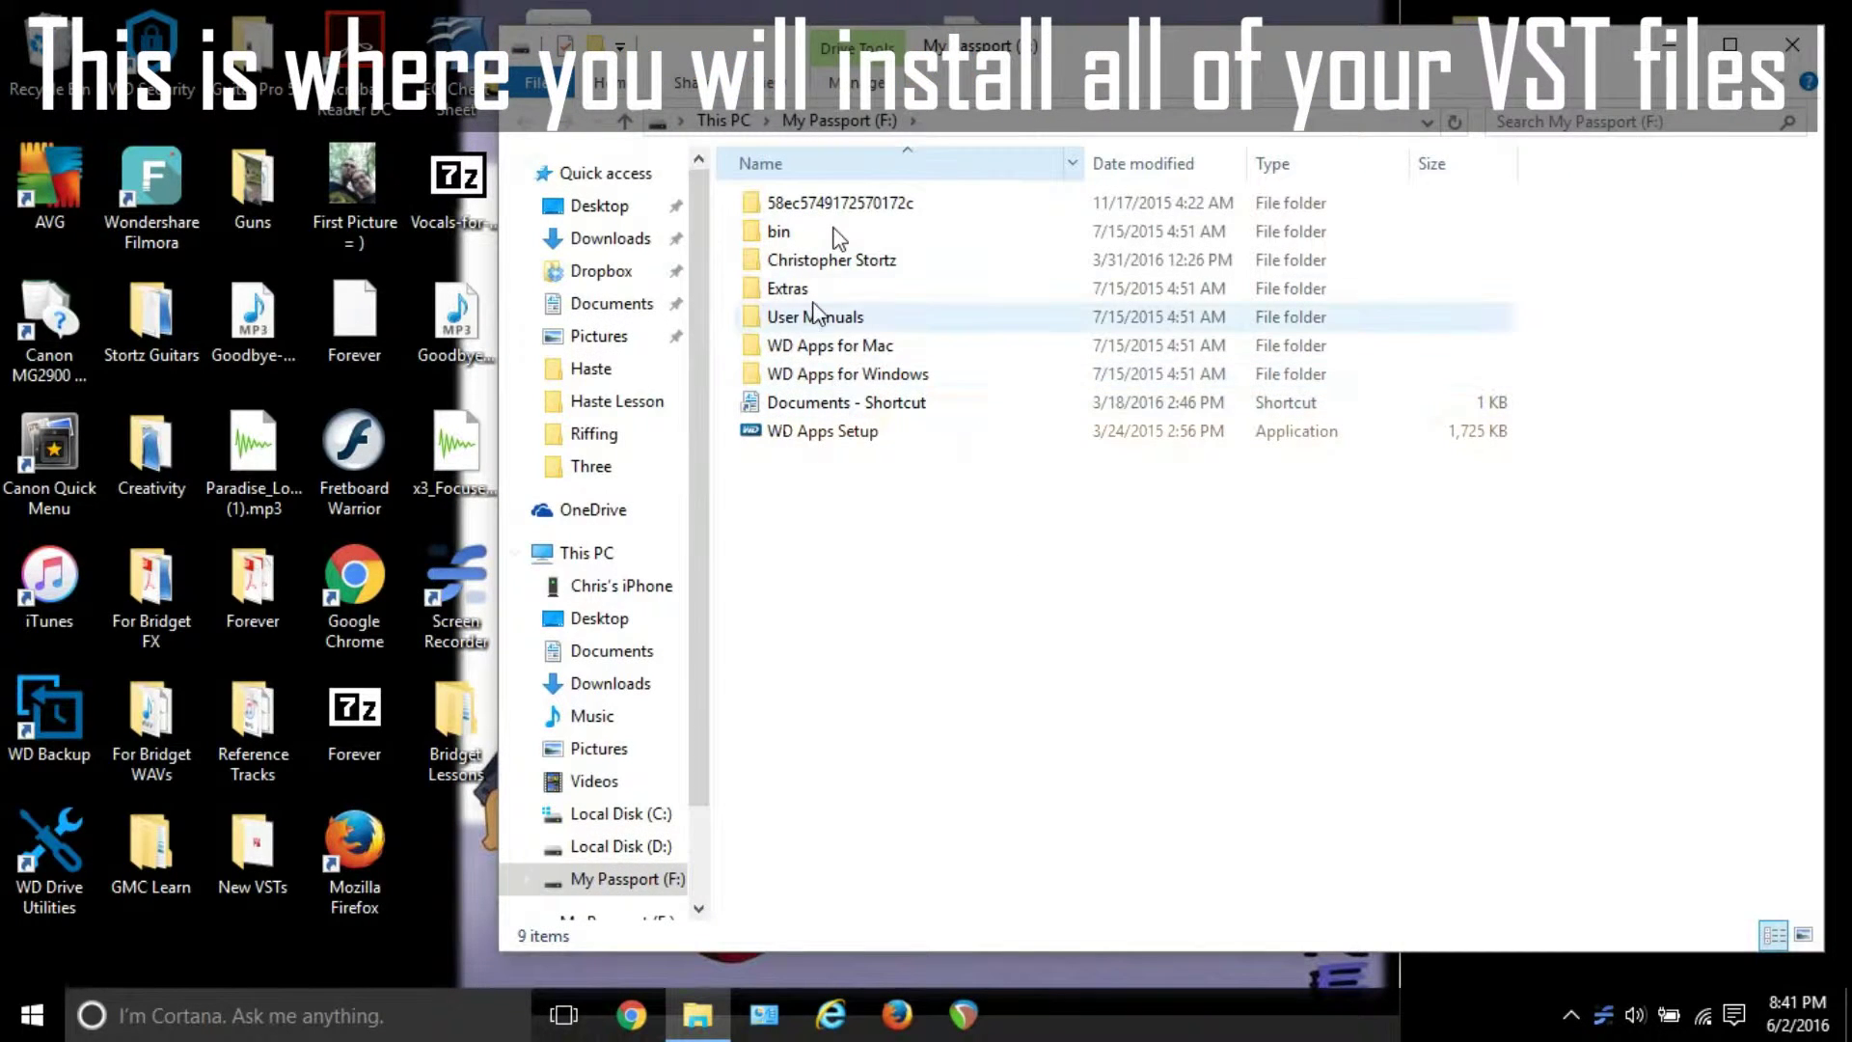
Open the VST folder inside the owner's personal folder on the My Passport (F:) drive
double_click(868, 258)
left_click(786, 605)
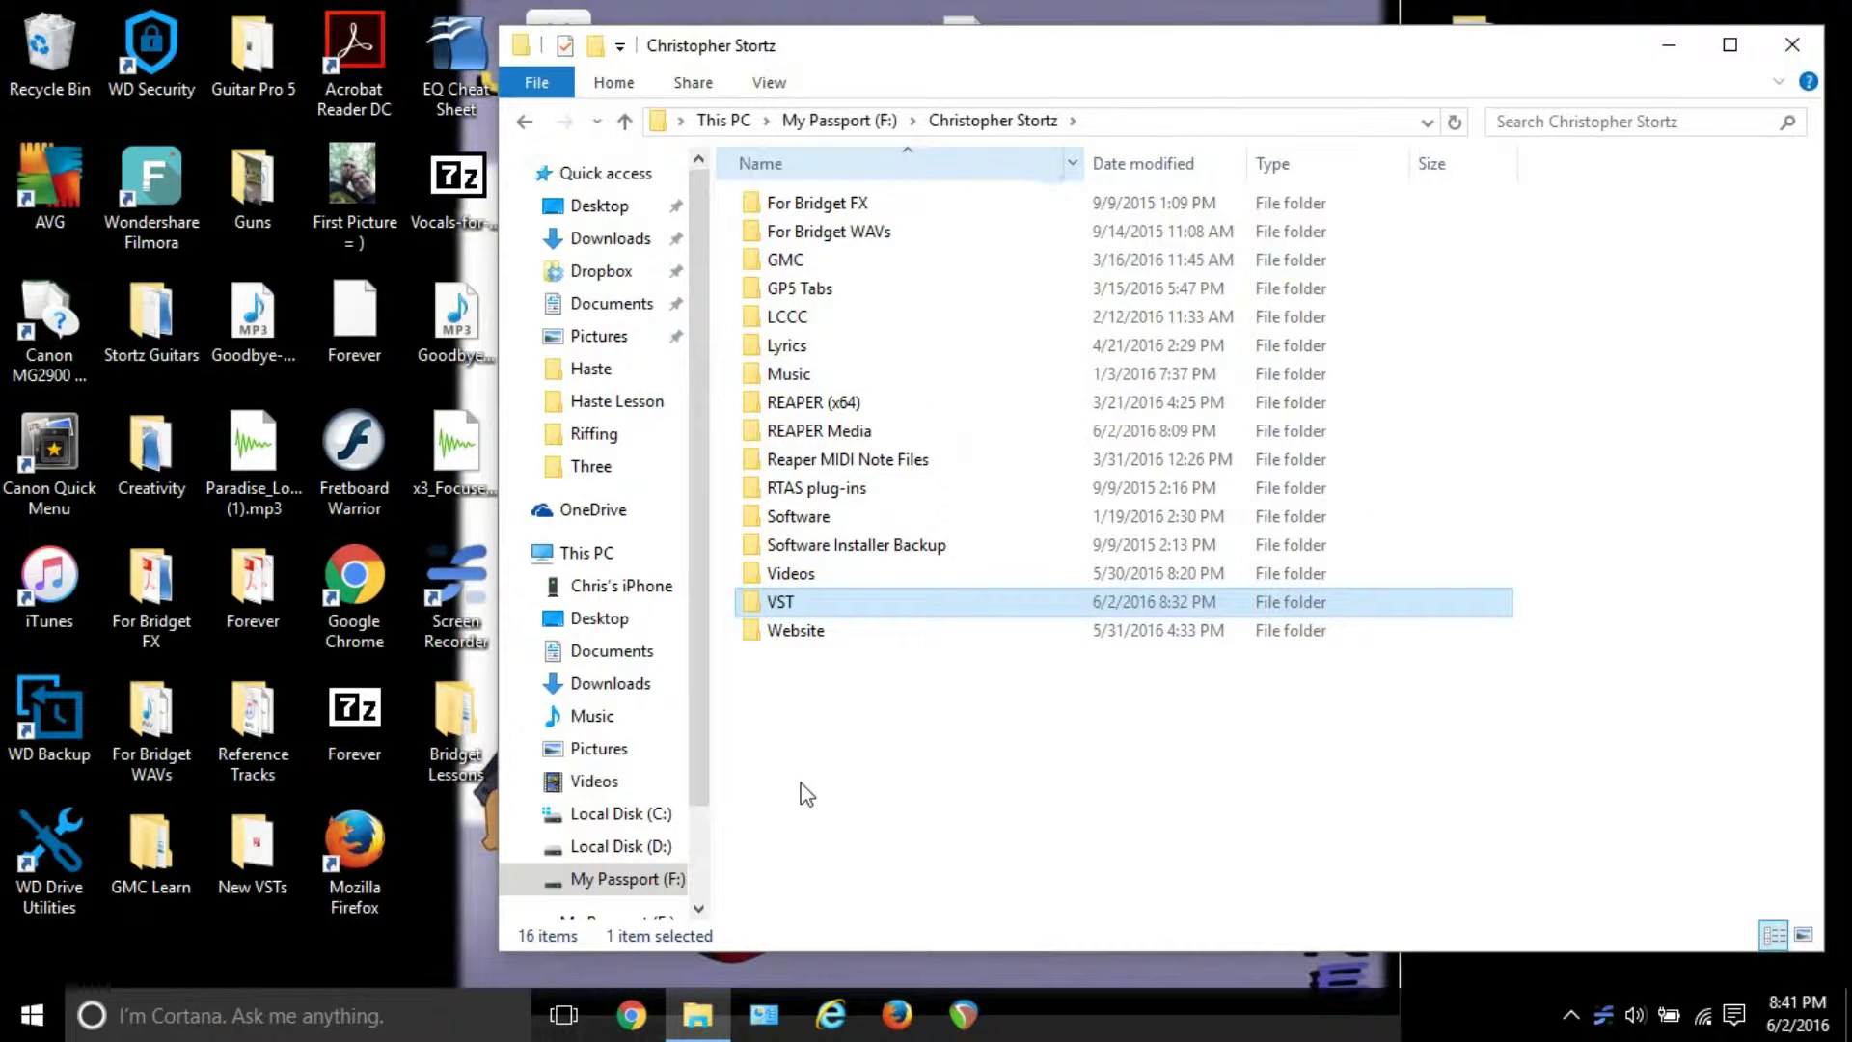
double_click(794, 608)
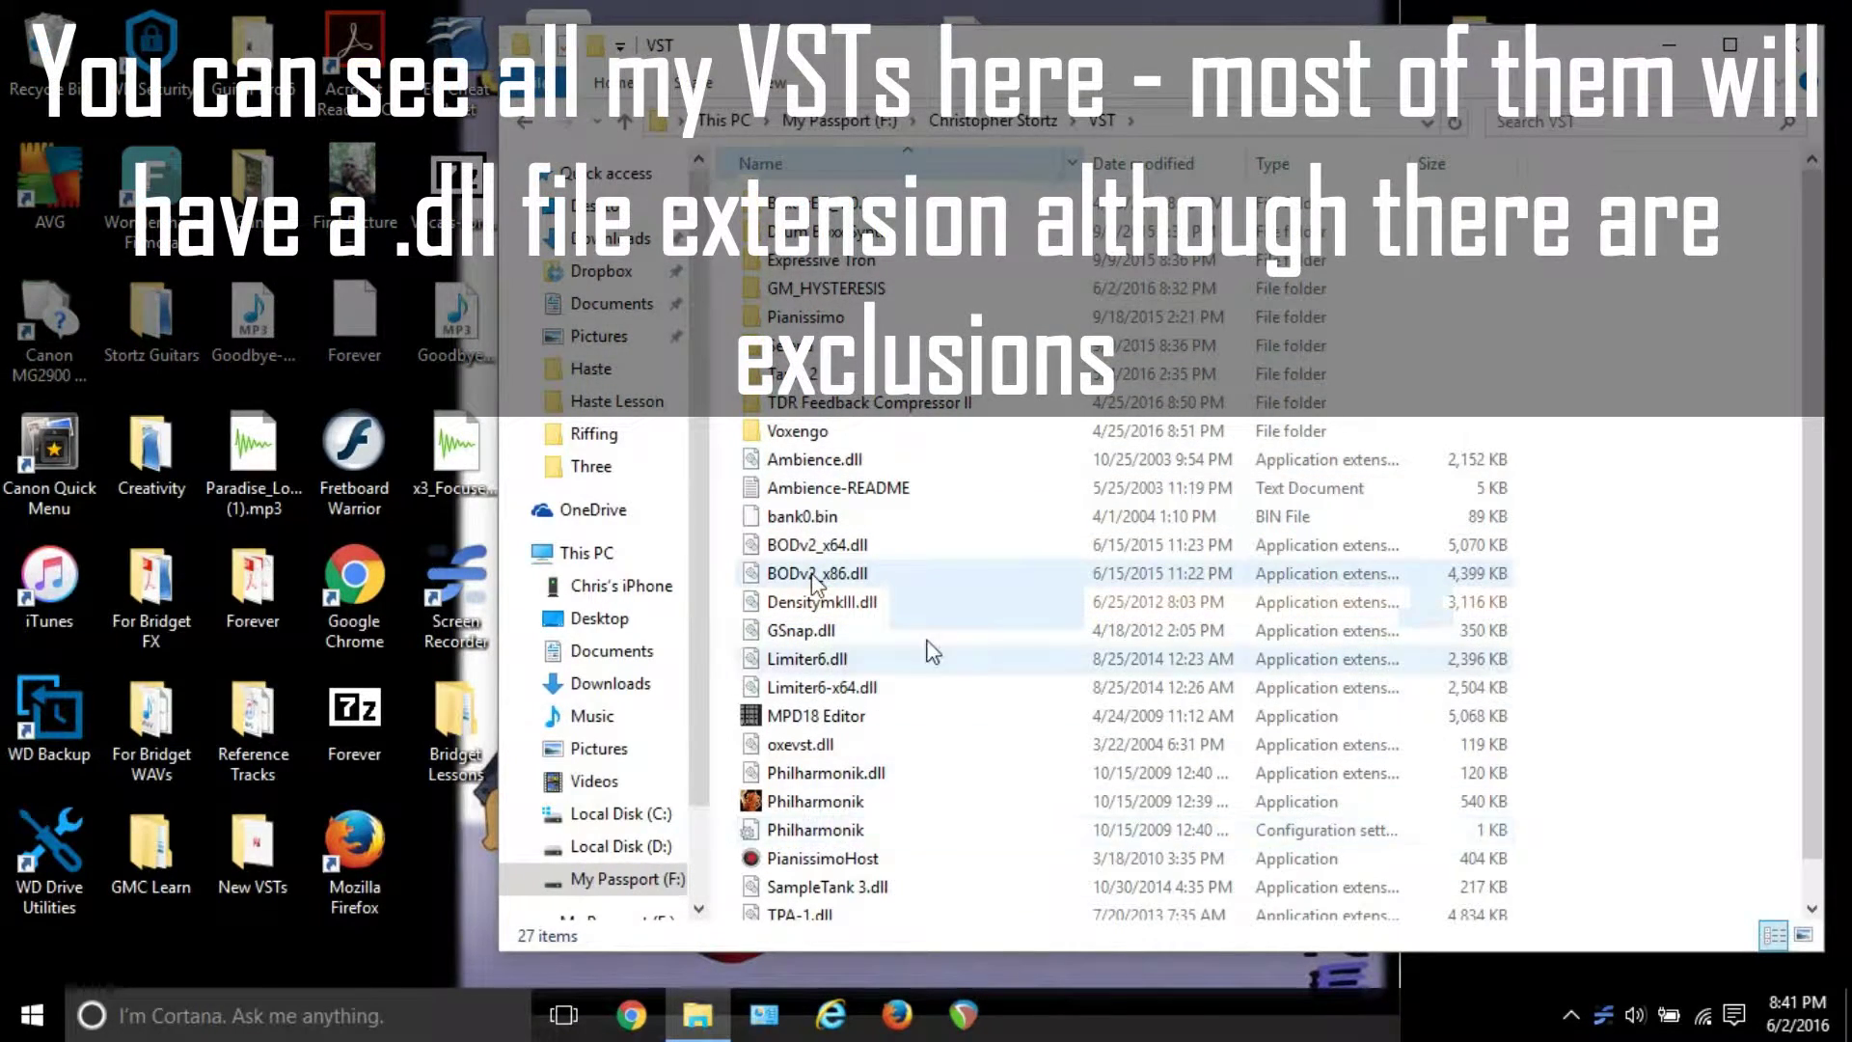
Look inside the Drum Boxx Synth and Pianissimo plugin folders, returning to the VST folder after each
double_click(822, 238)
key("alt+Left")
double_click(865, 316)
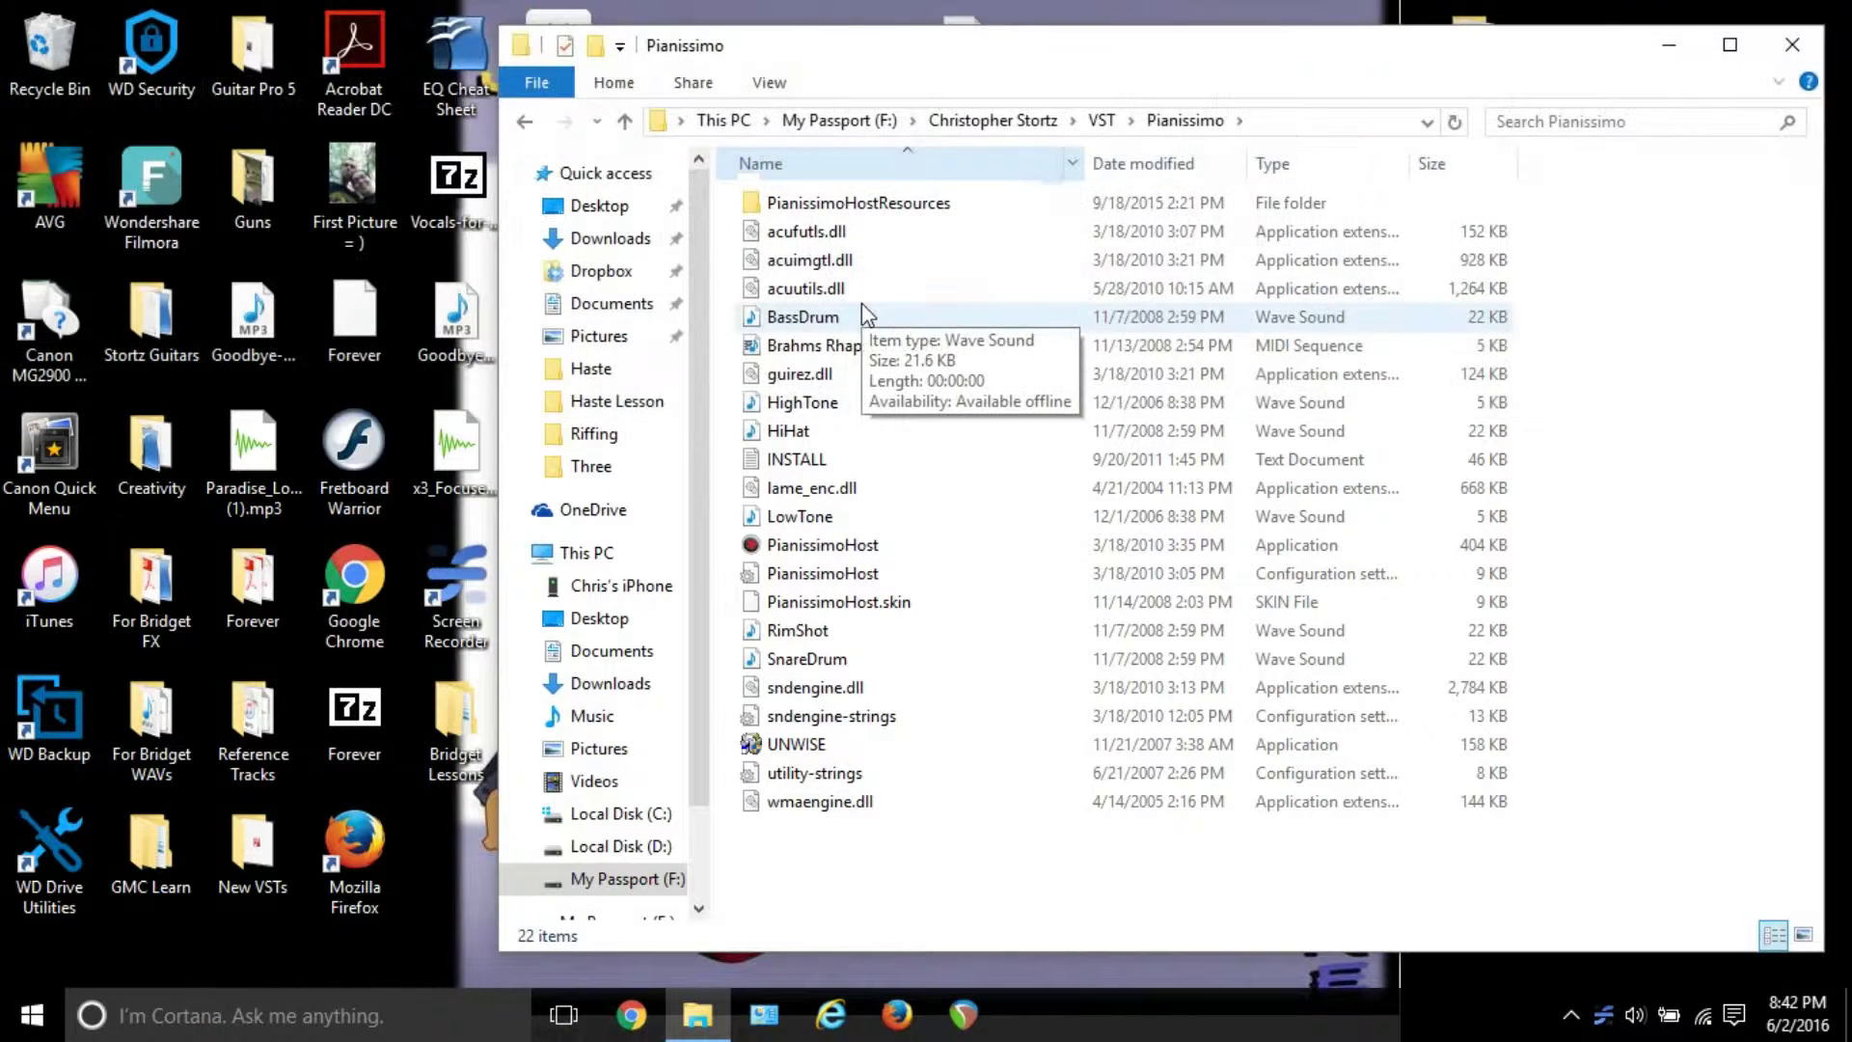
key("alt+Left")
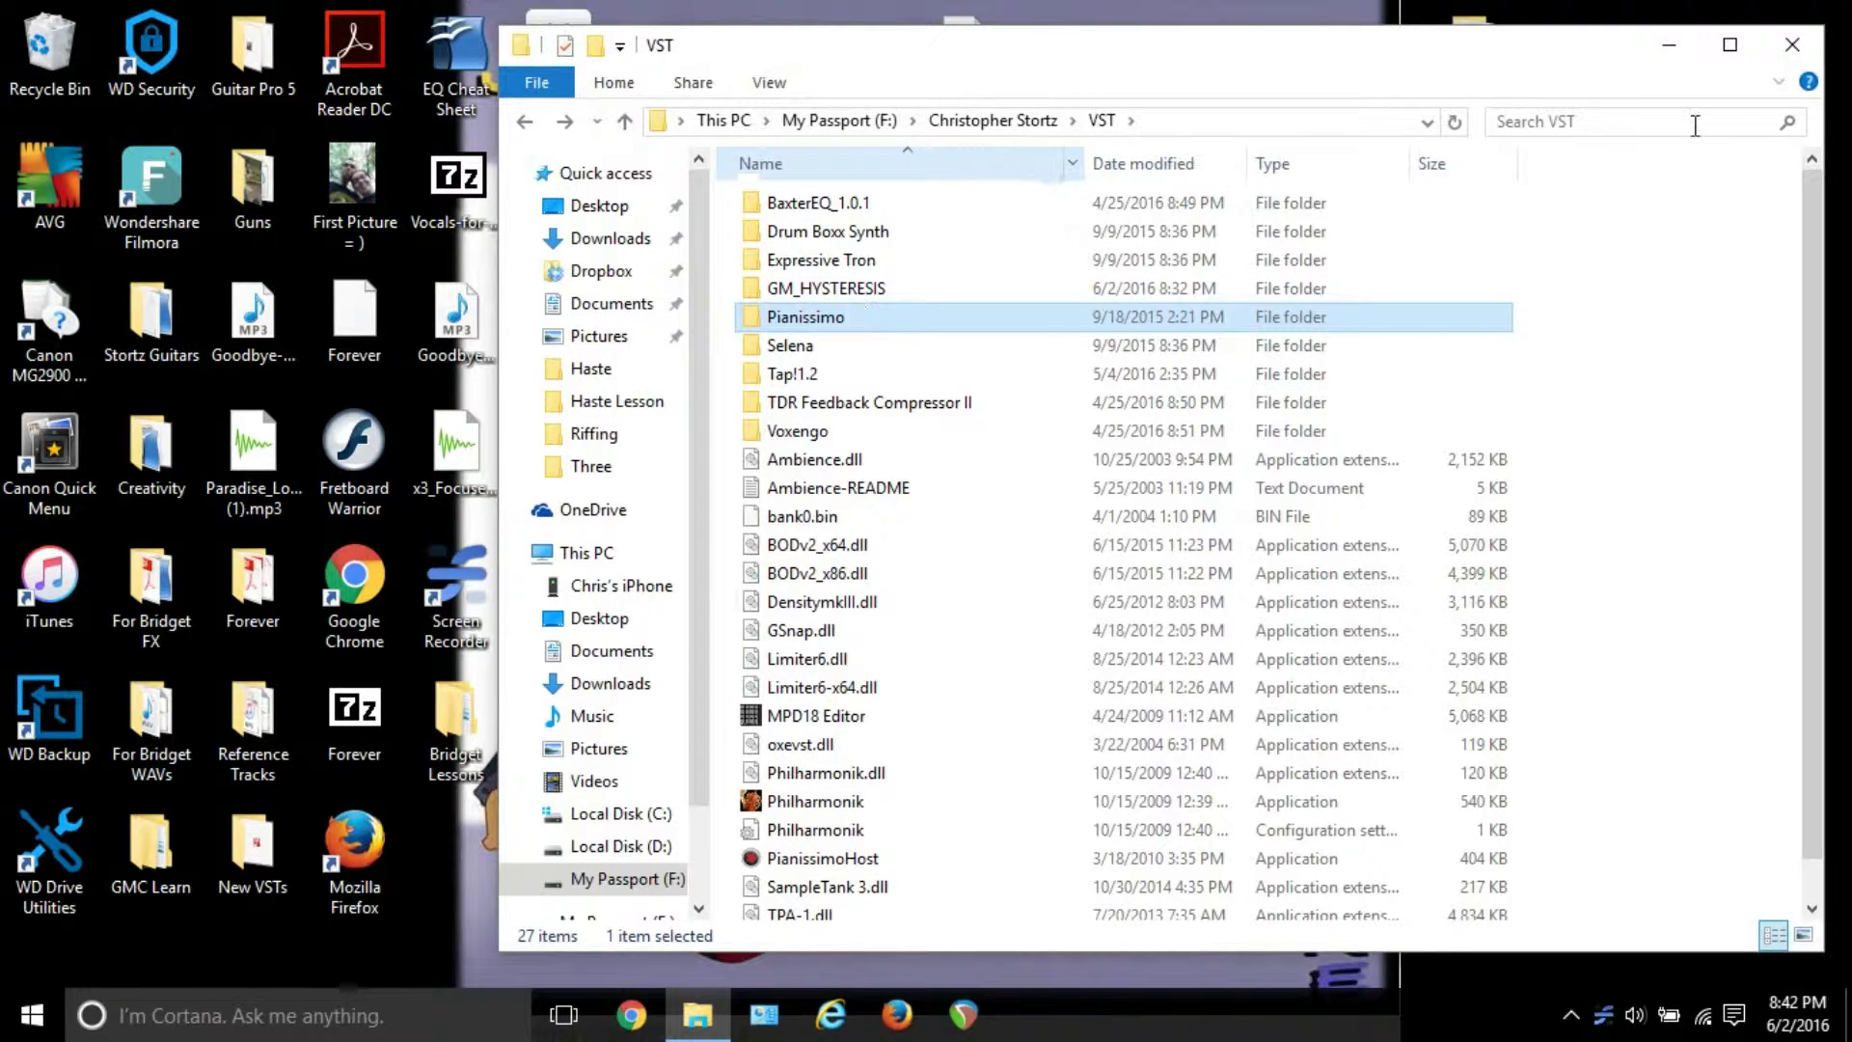
Examine the stand-alone Philharmonik and PianissimoHost applications in the VST folder's file list, and close the folder window
left_click(842, 801)
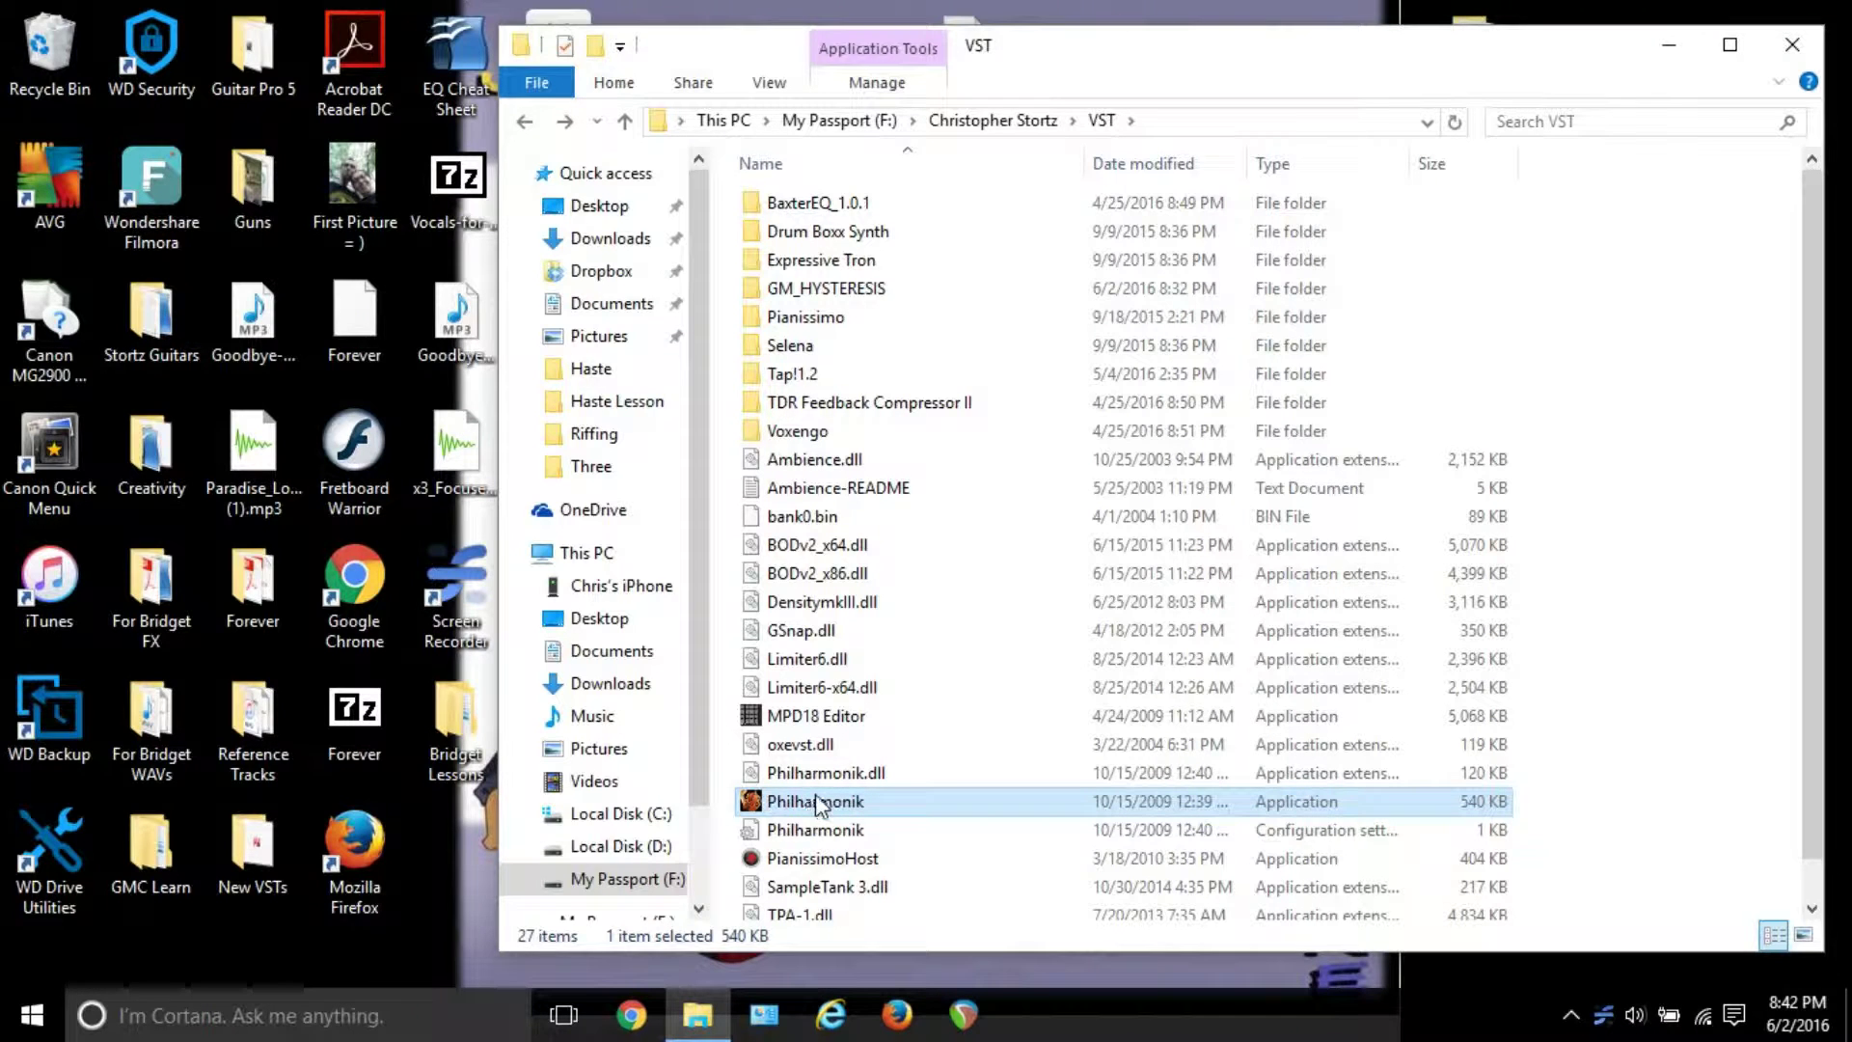
left_click(820, 858)
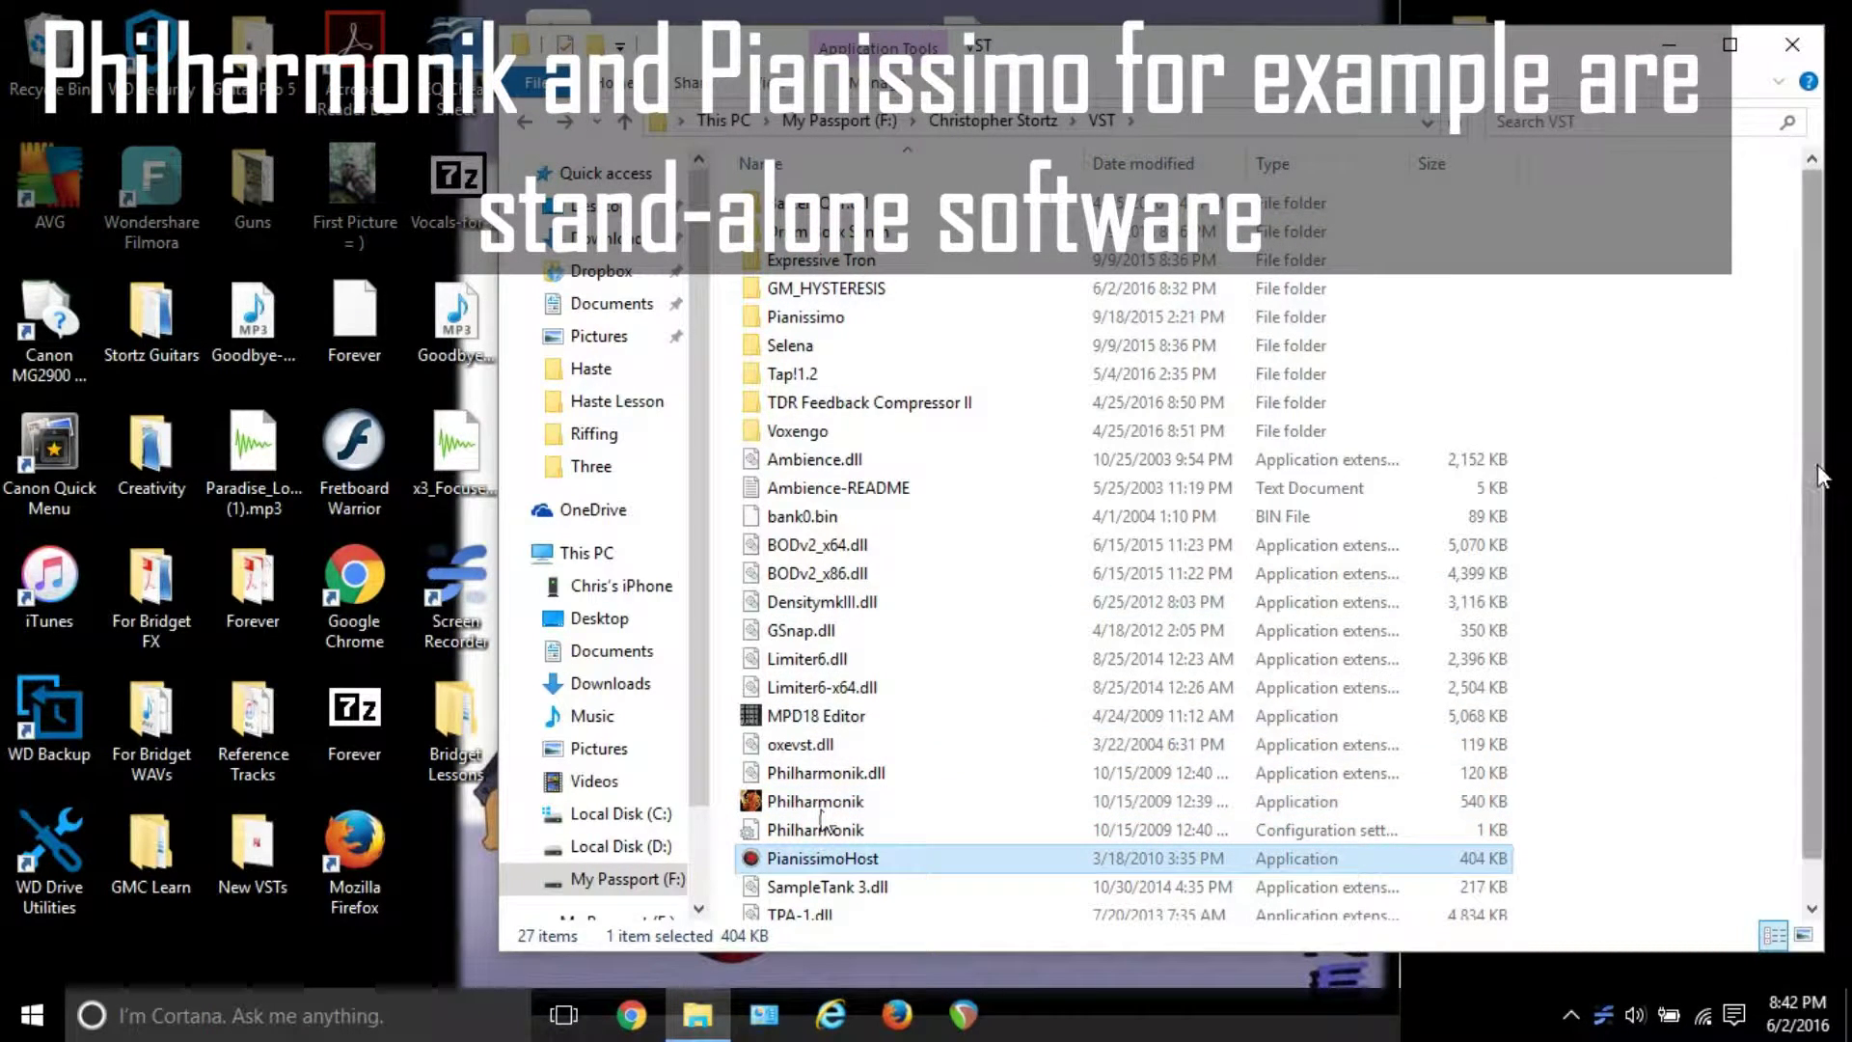
scroll(1818, 465, "down", 1)
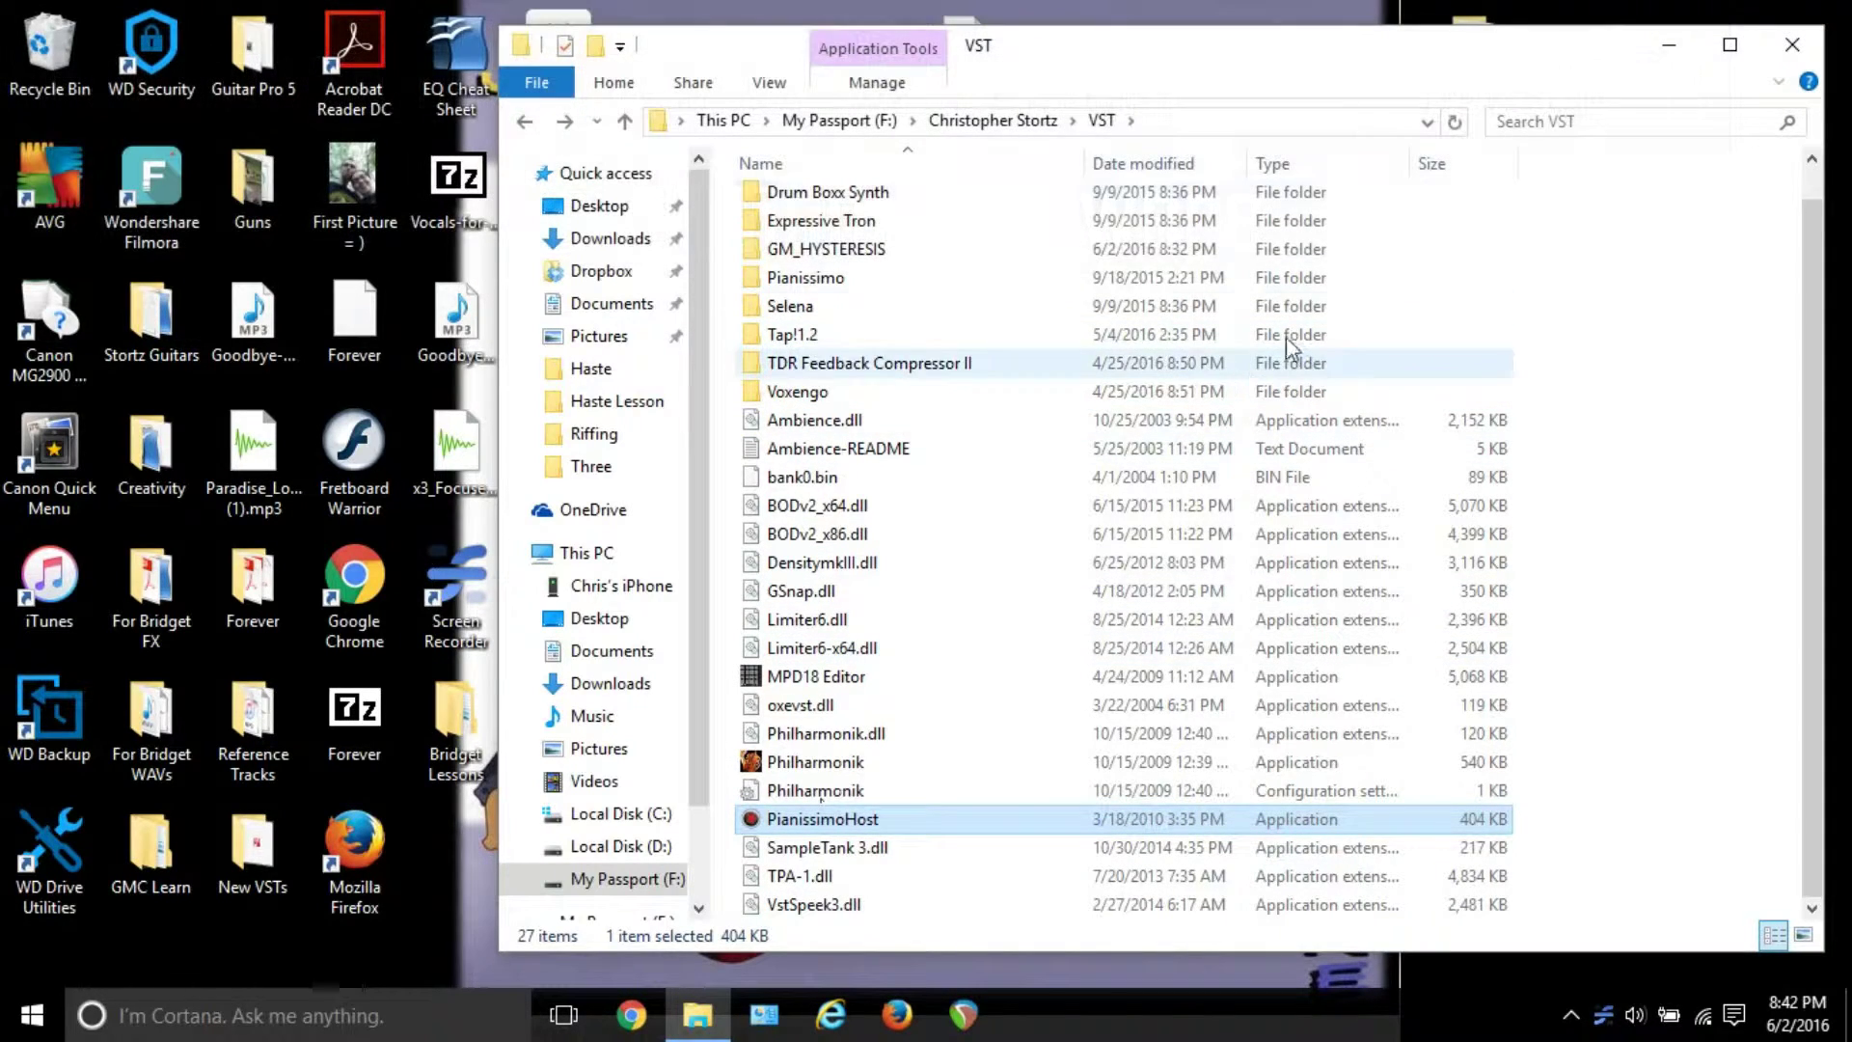
left_click(1787, 45)
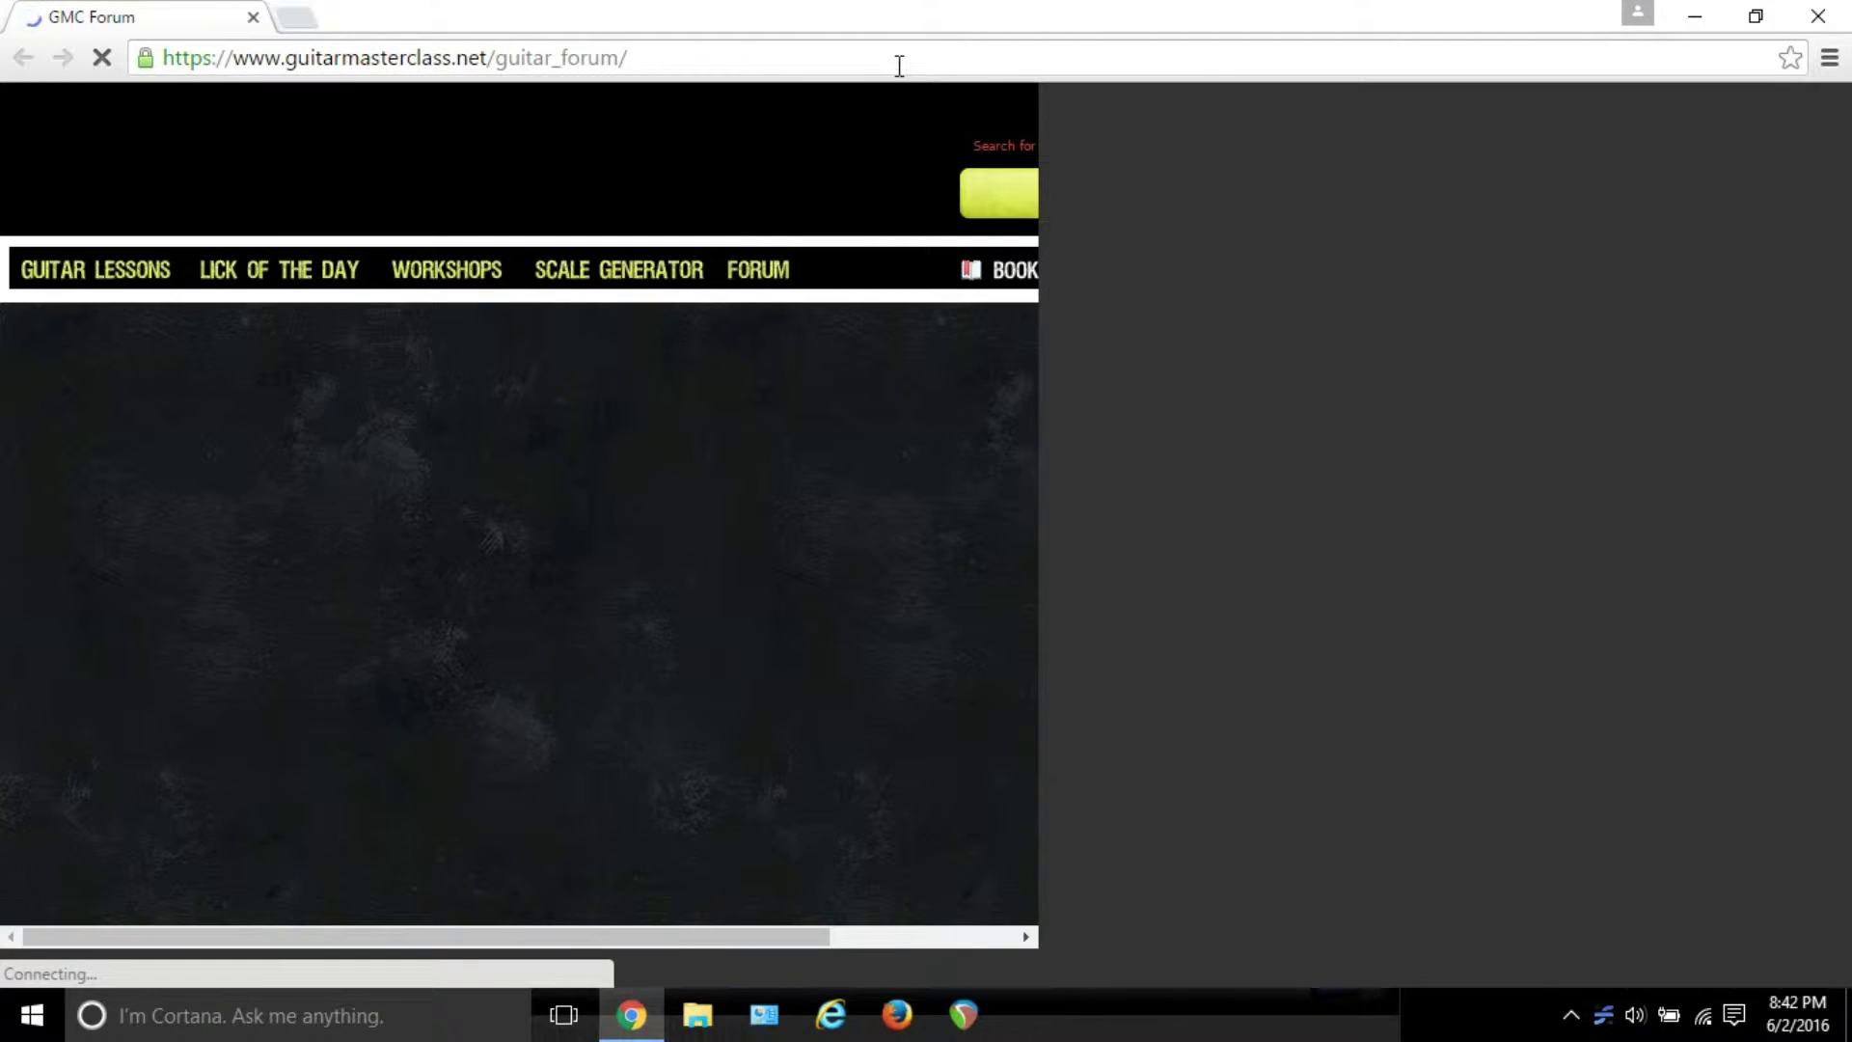
Search the web in Chrome for "free vsts" and open the freevsts.com site from the results
left_click(899, 65)
type("free vsts")
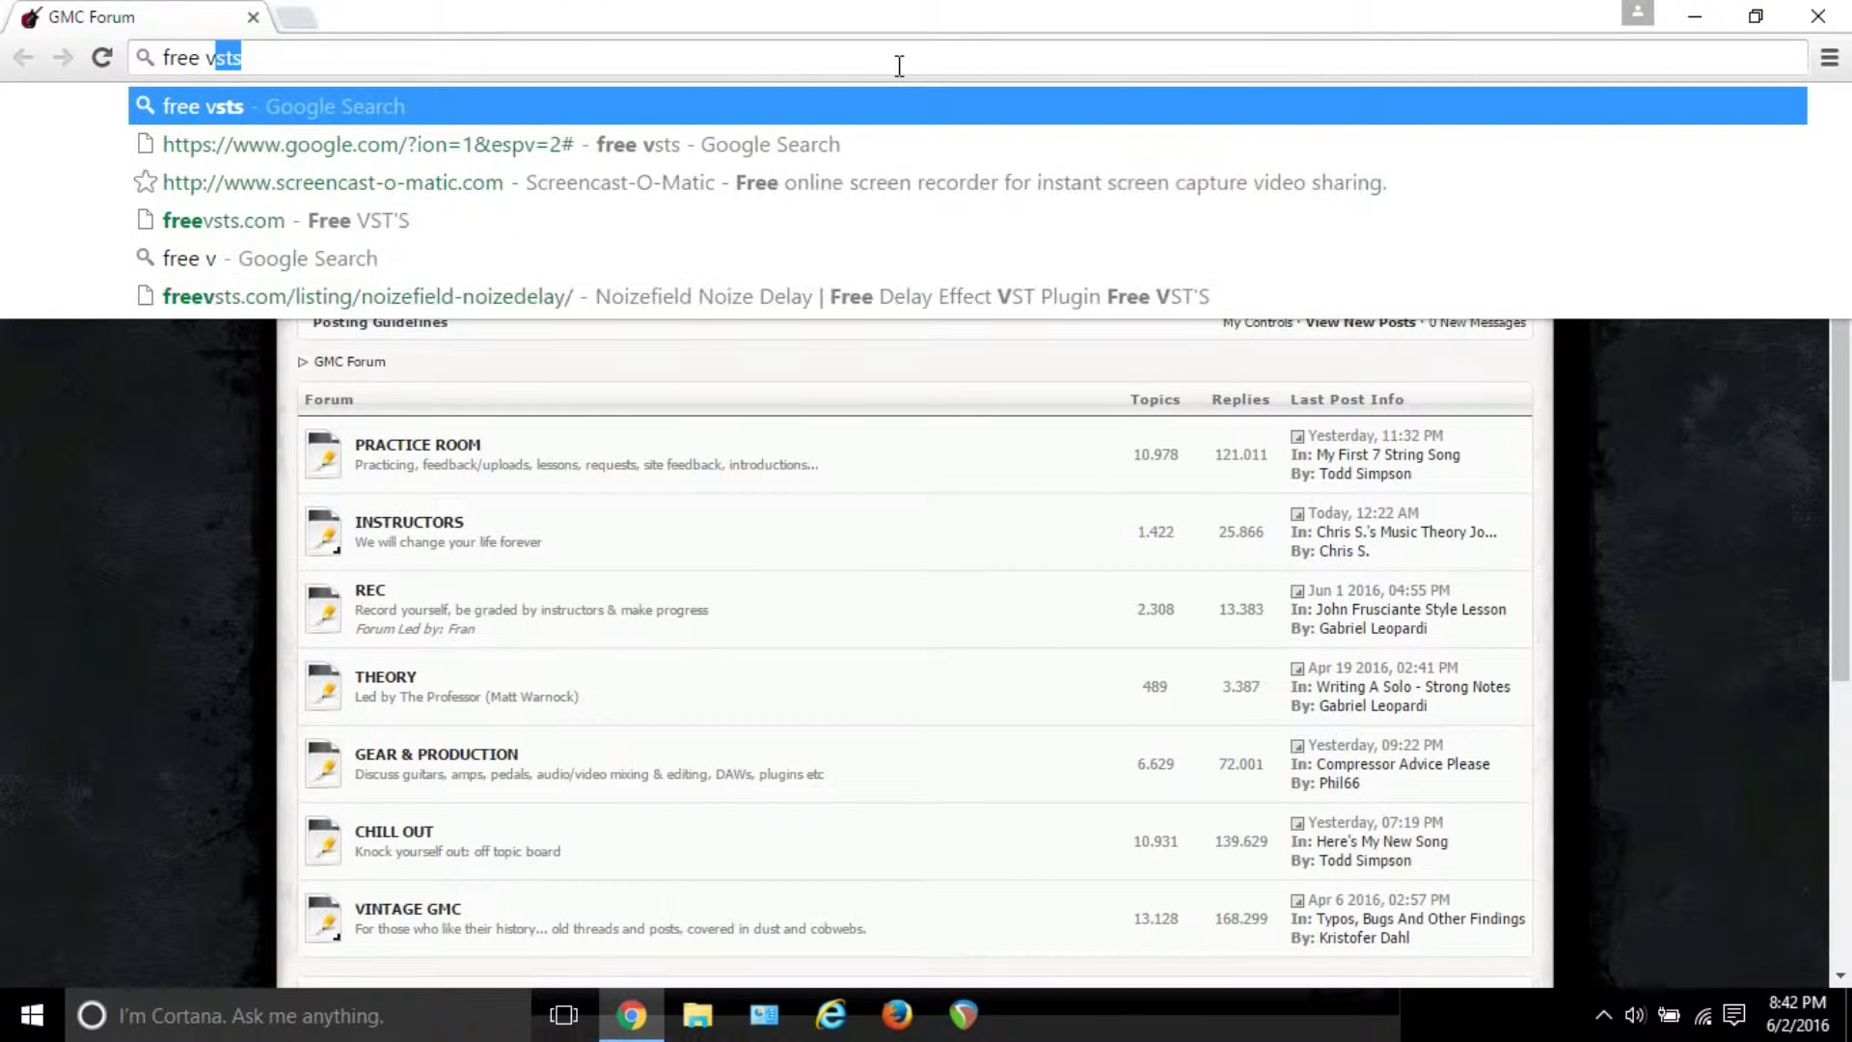
key("Return")
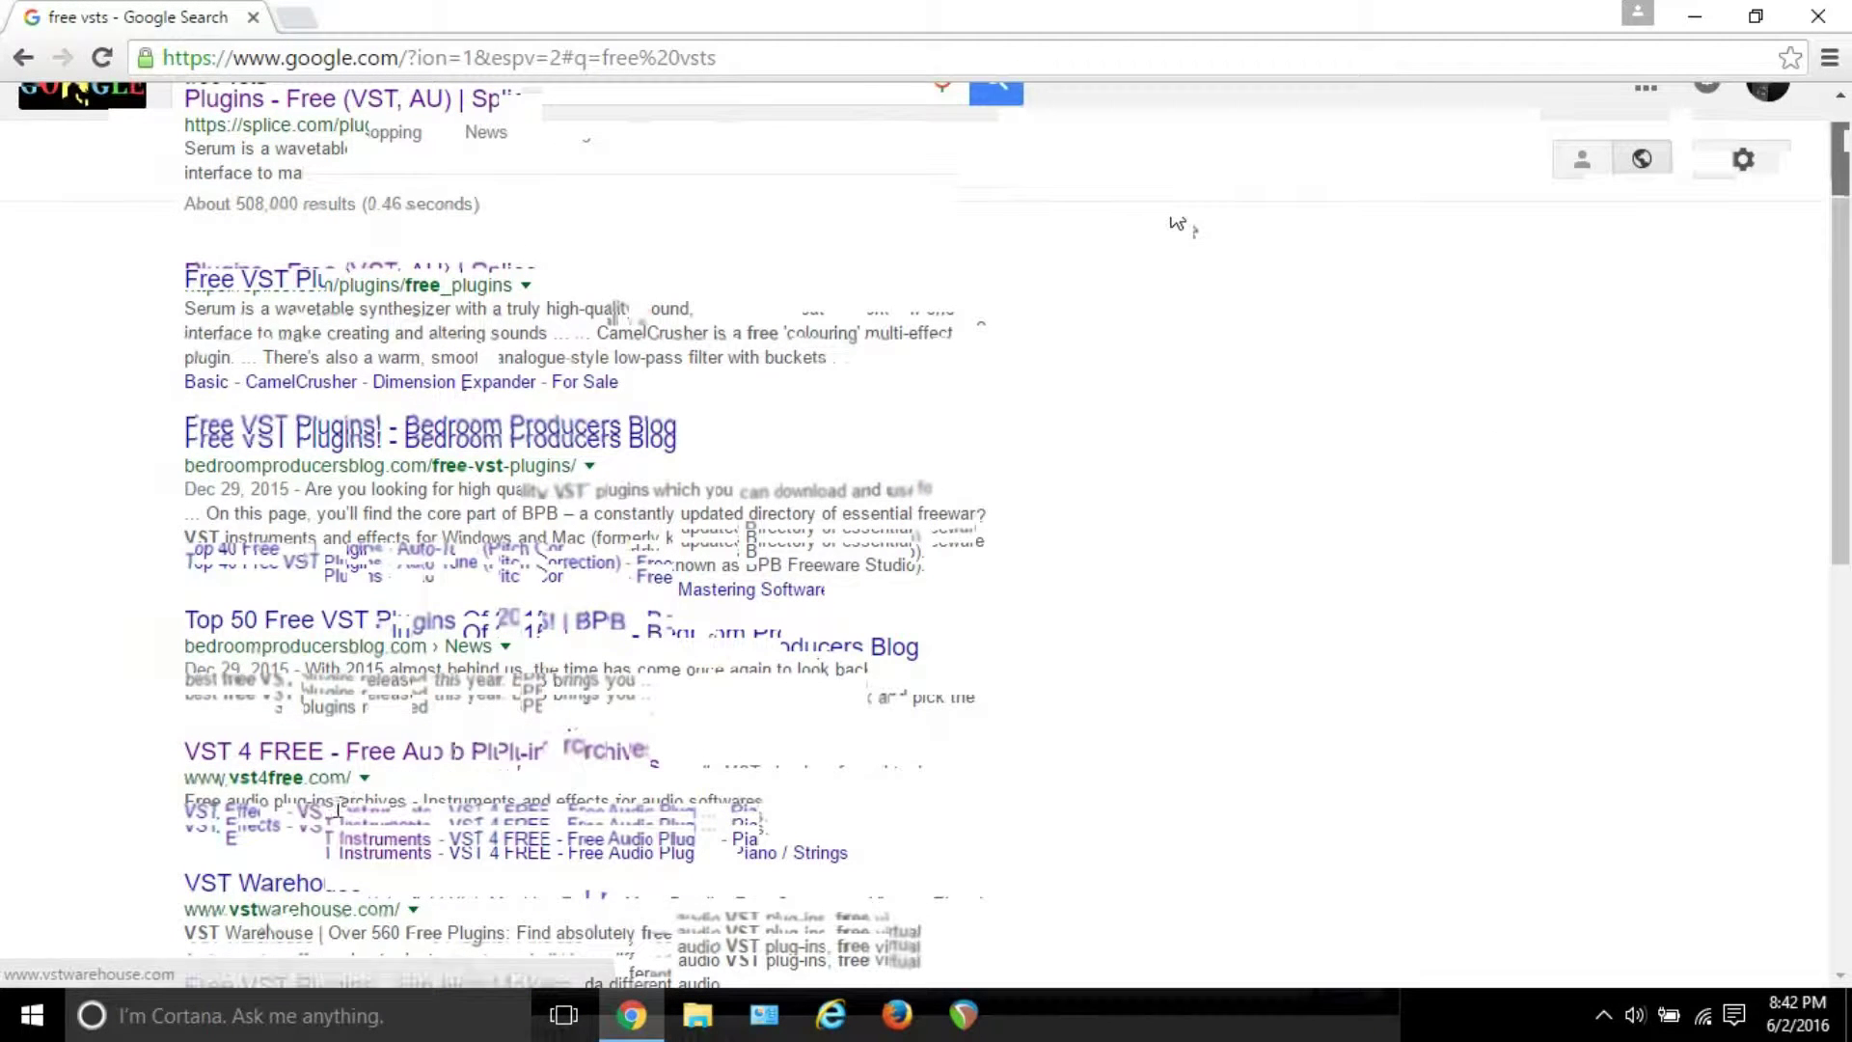
left_click(253, 855)
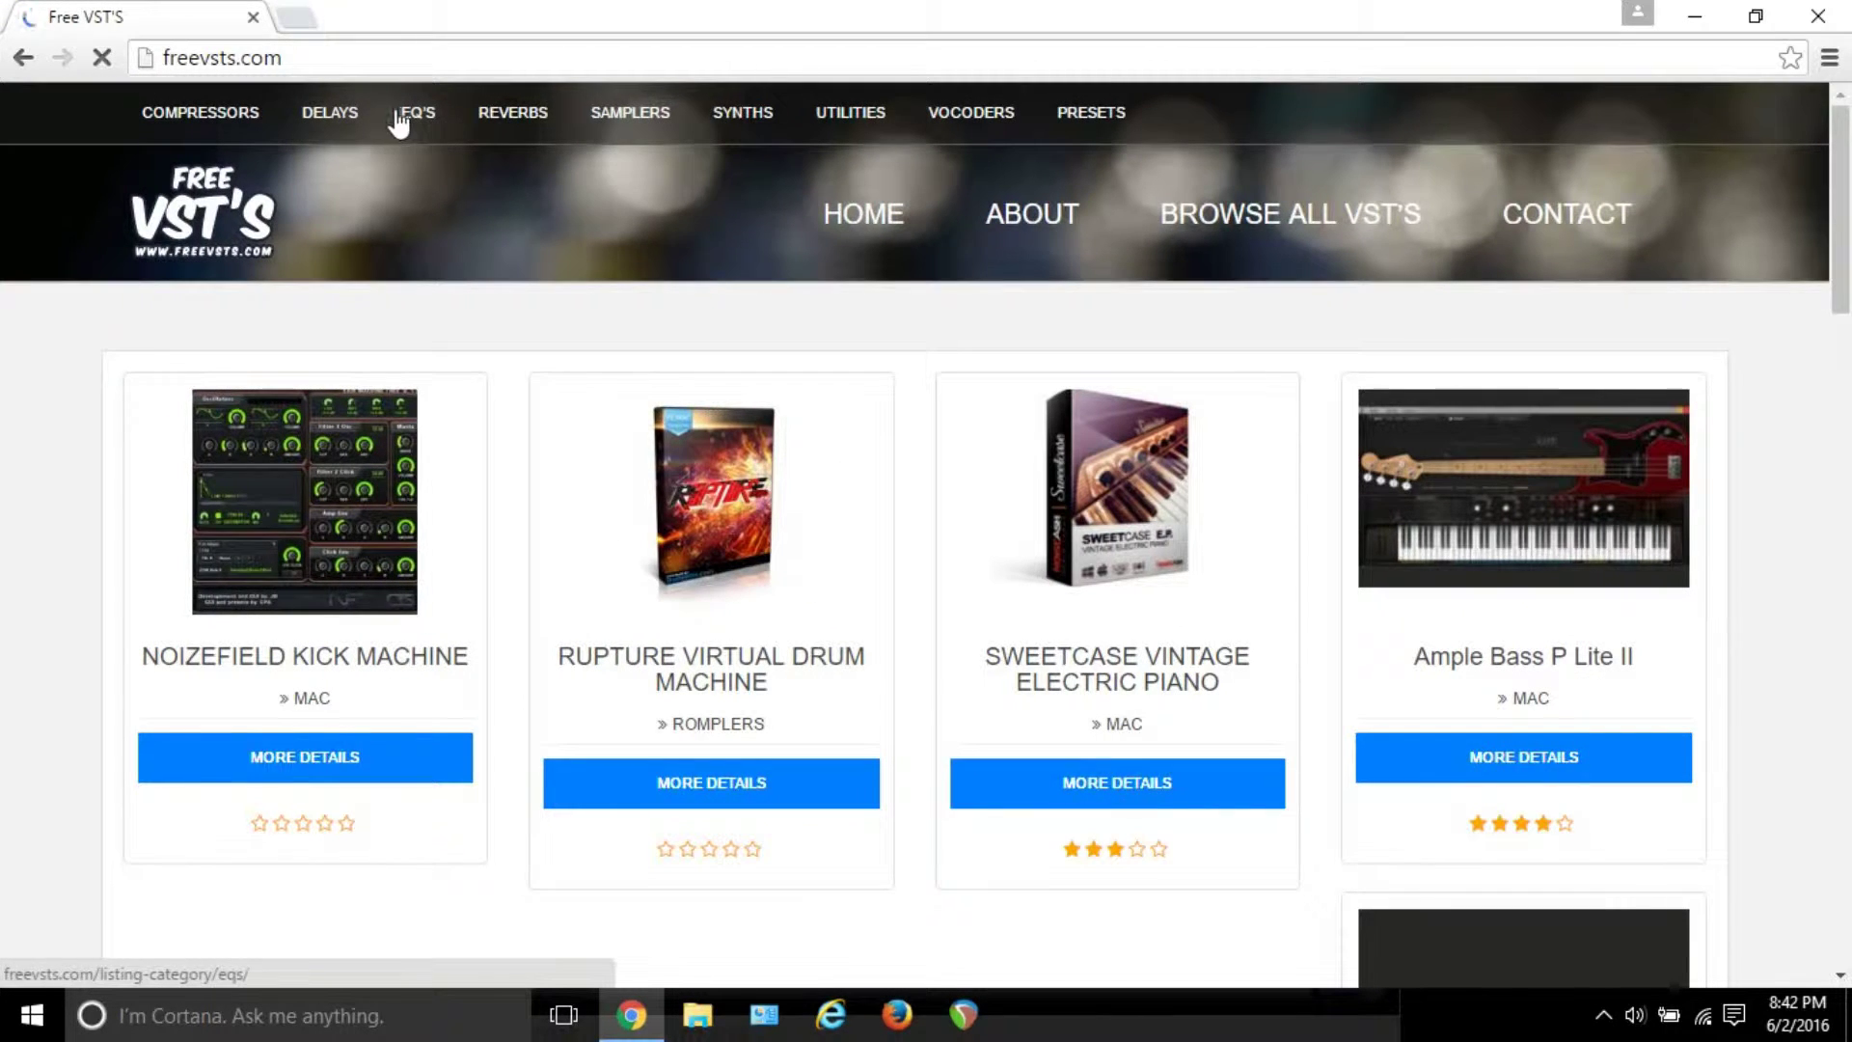
Find the Glitchmachines Hysteresis listing in the Delays category and follow its link to the developer's product page
left_click(345, 112)
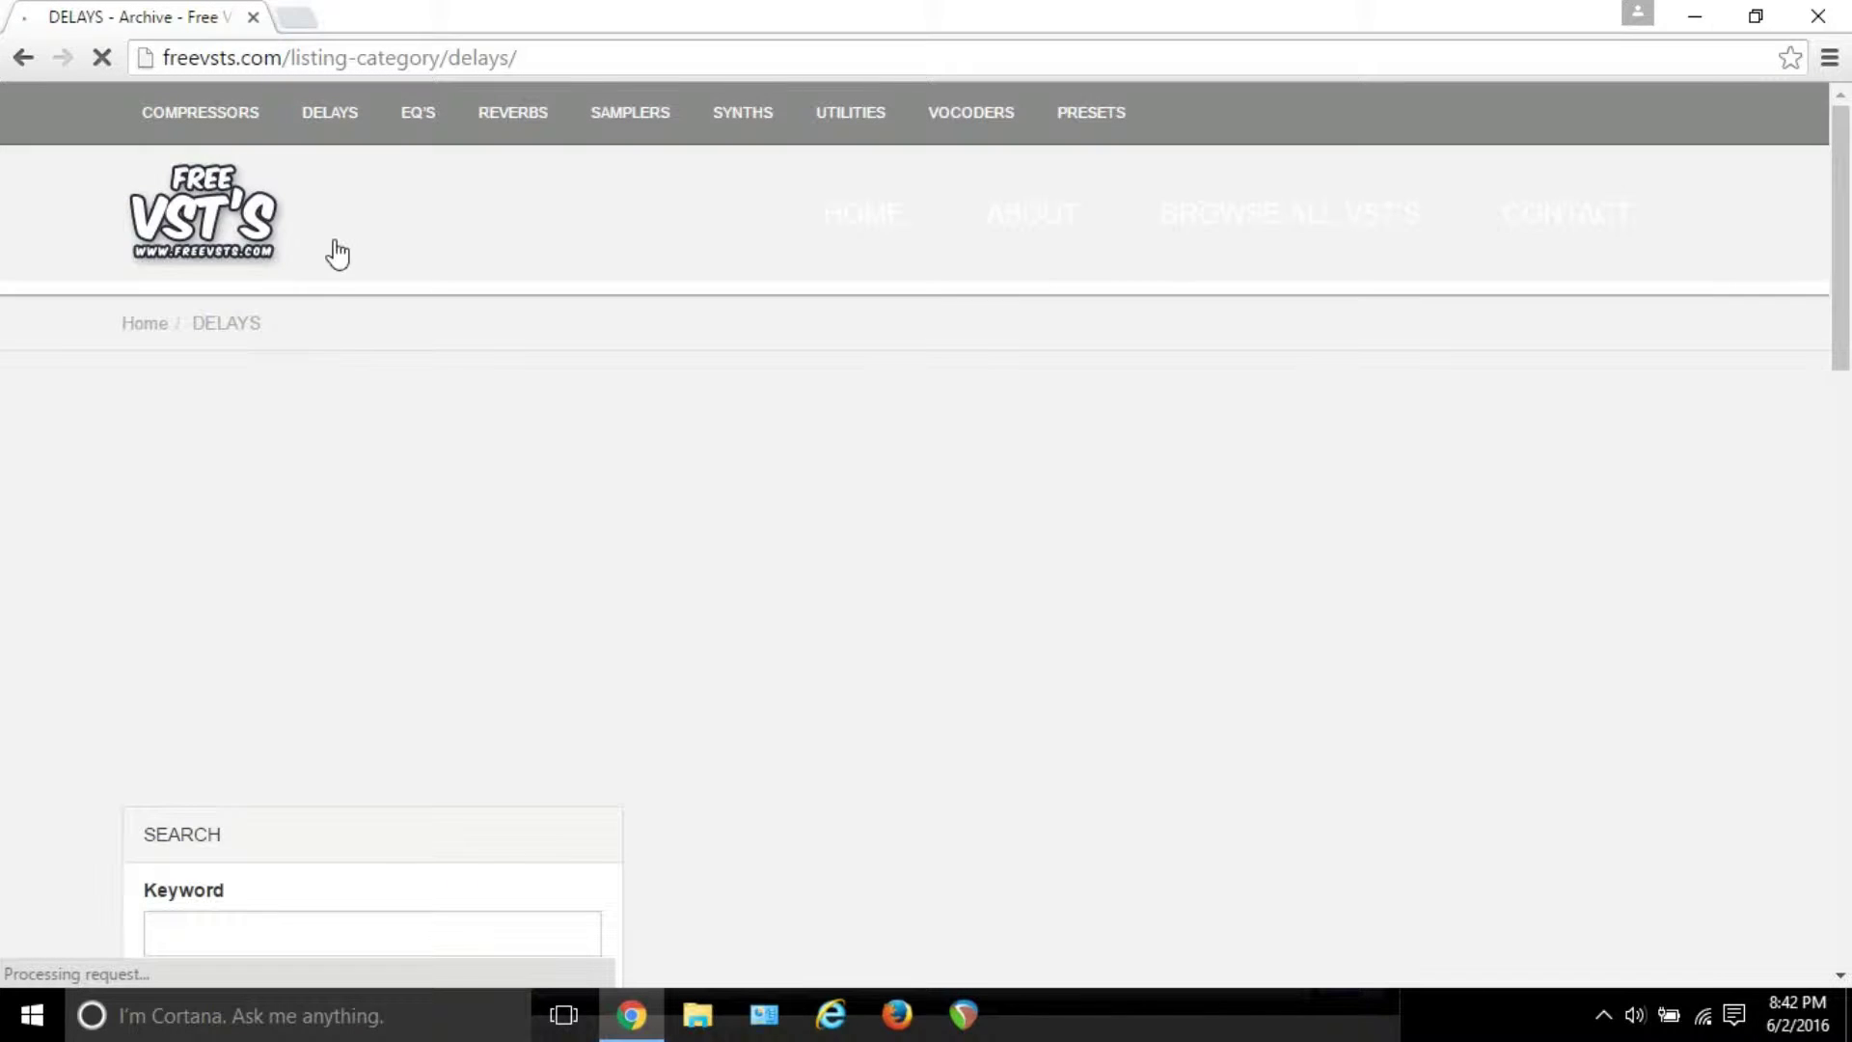
scroll(1034, 417, "down", 3)
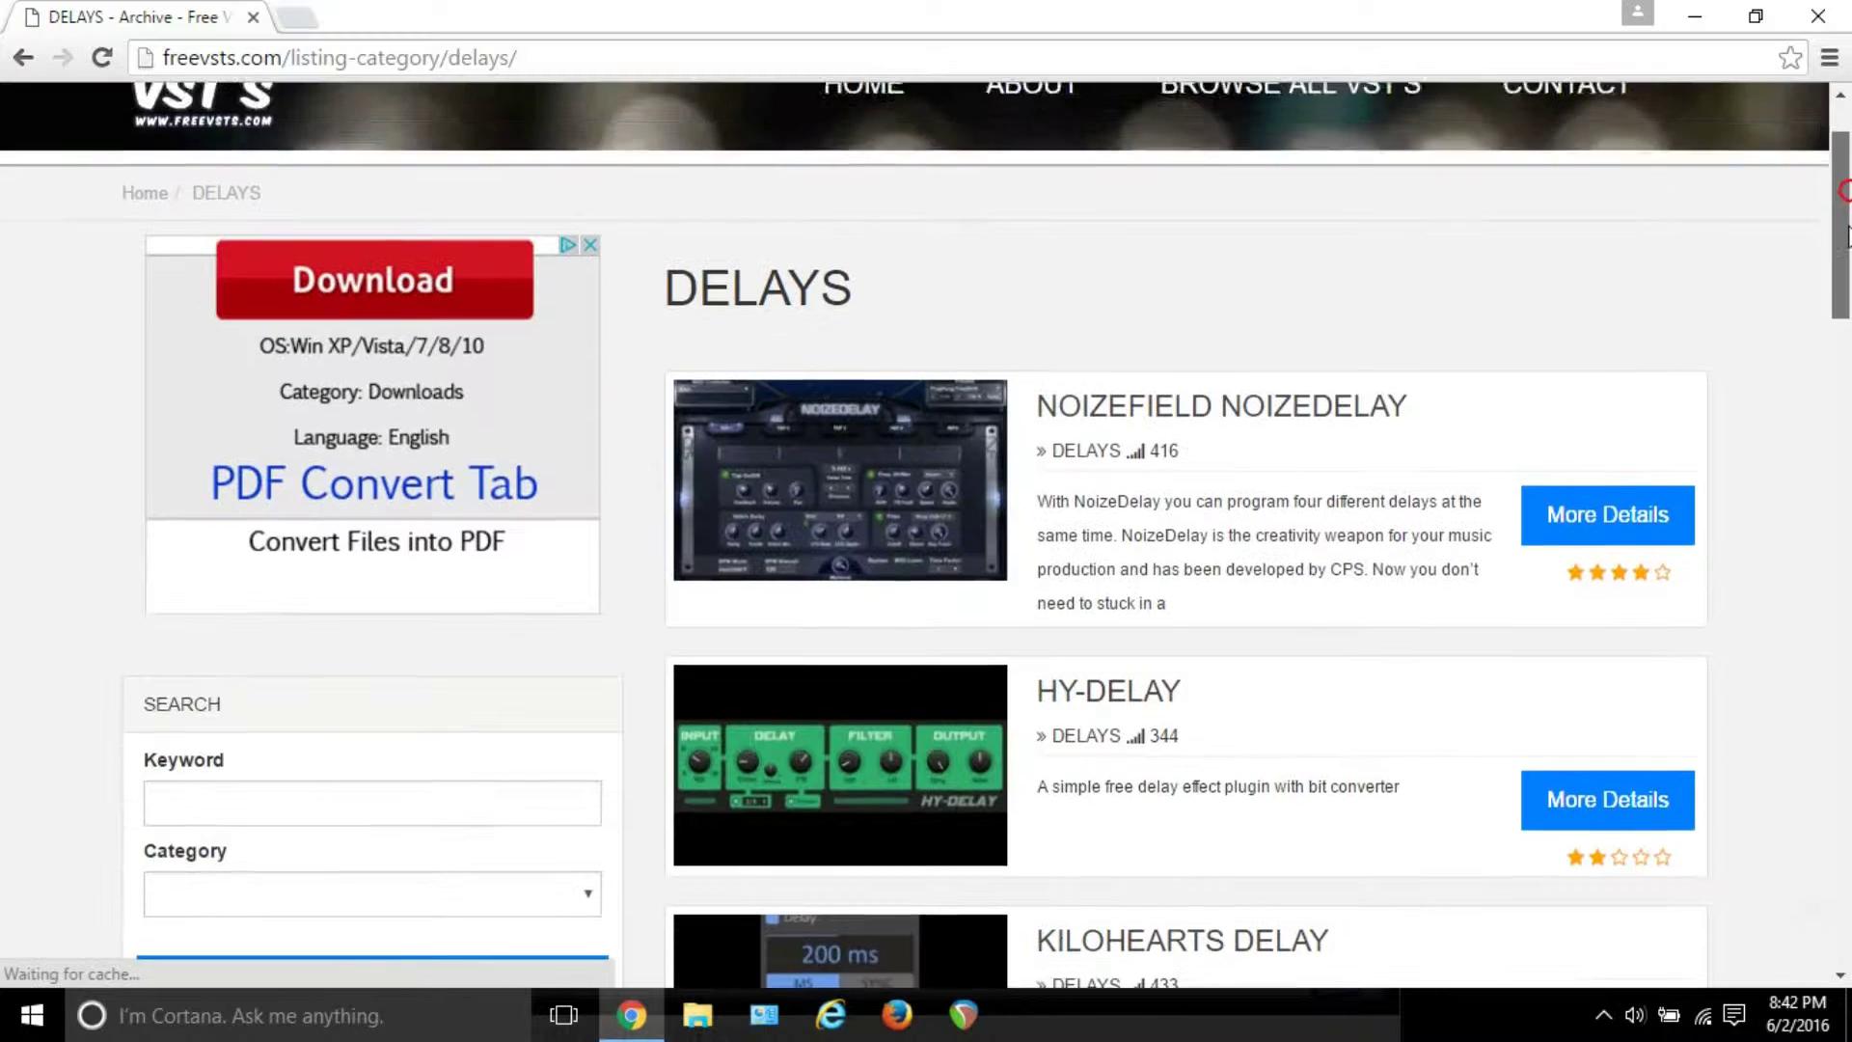
left_click_drag(1846, 259, 1846, 617)
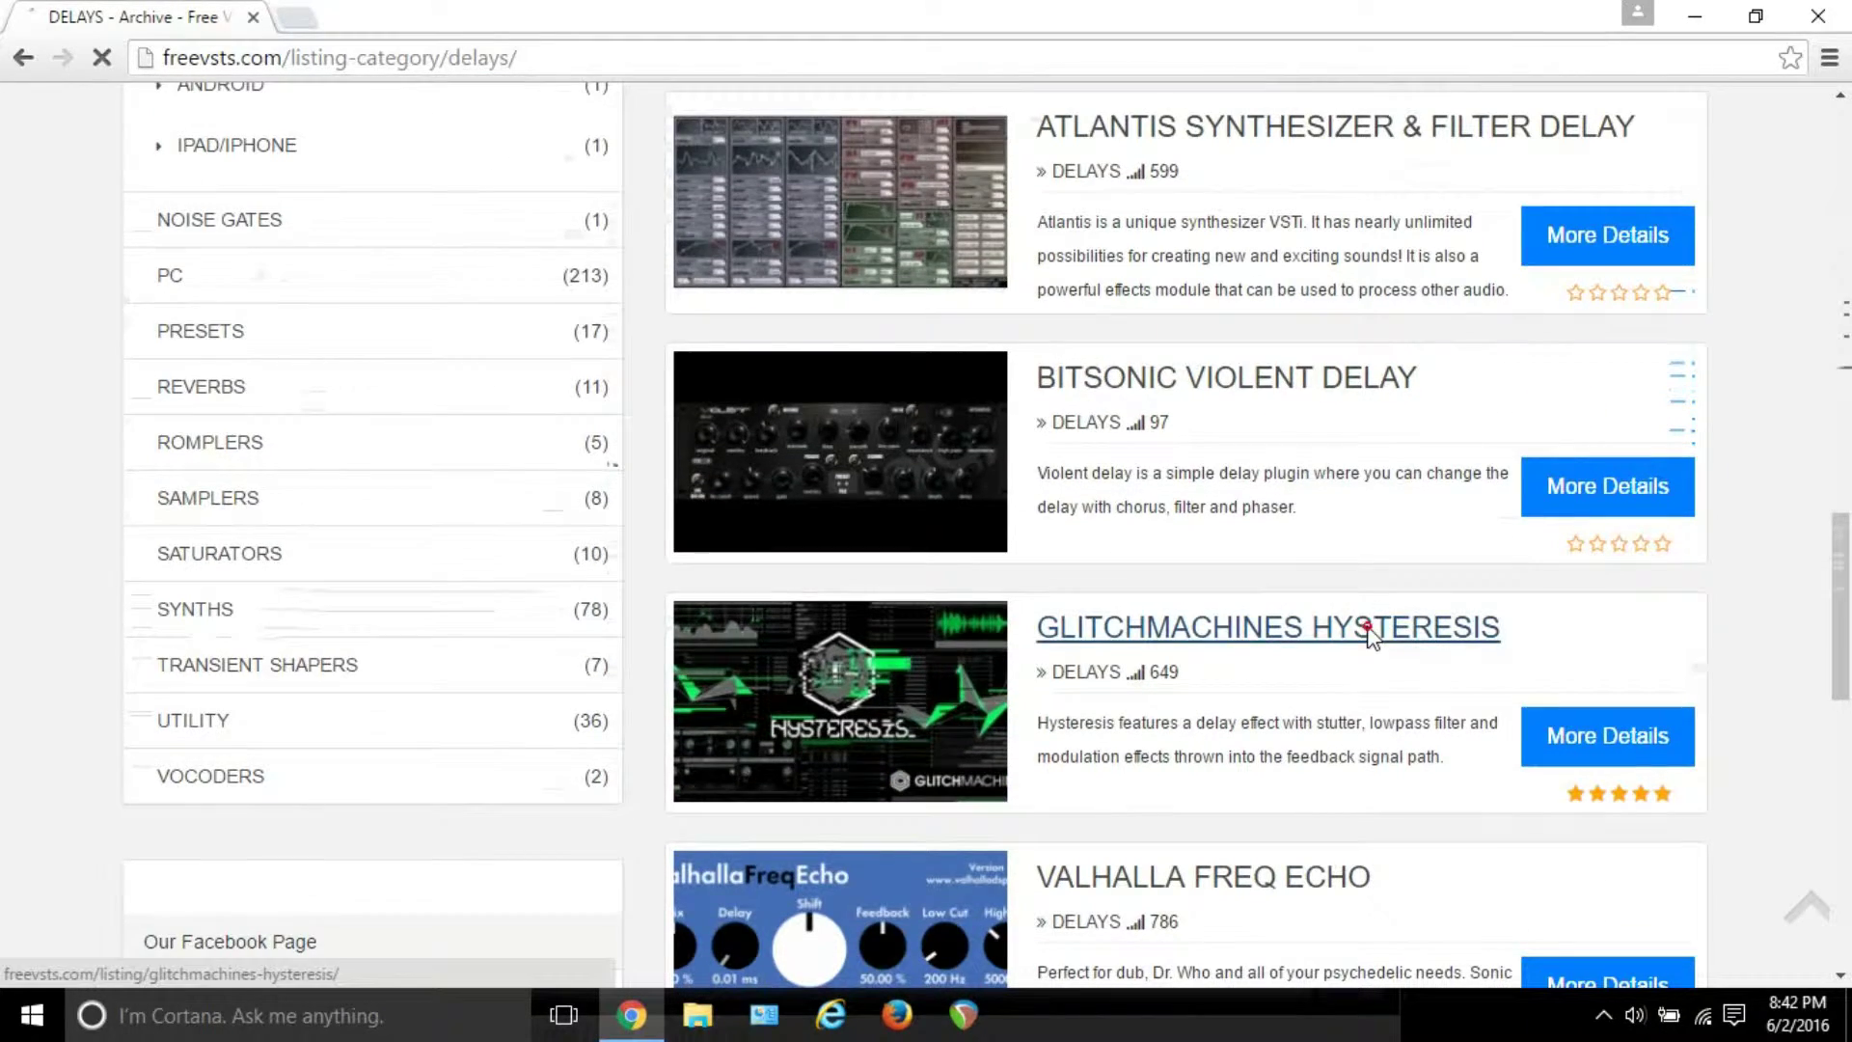
left_click(1370, 627)
left_click_drag(1849, 252, 1842, 584)
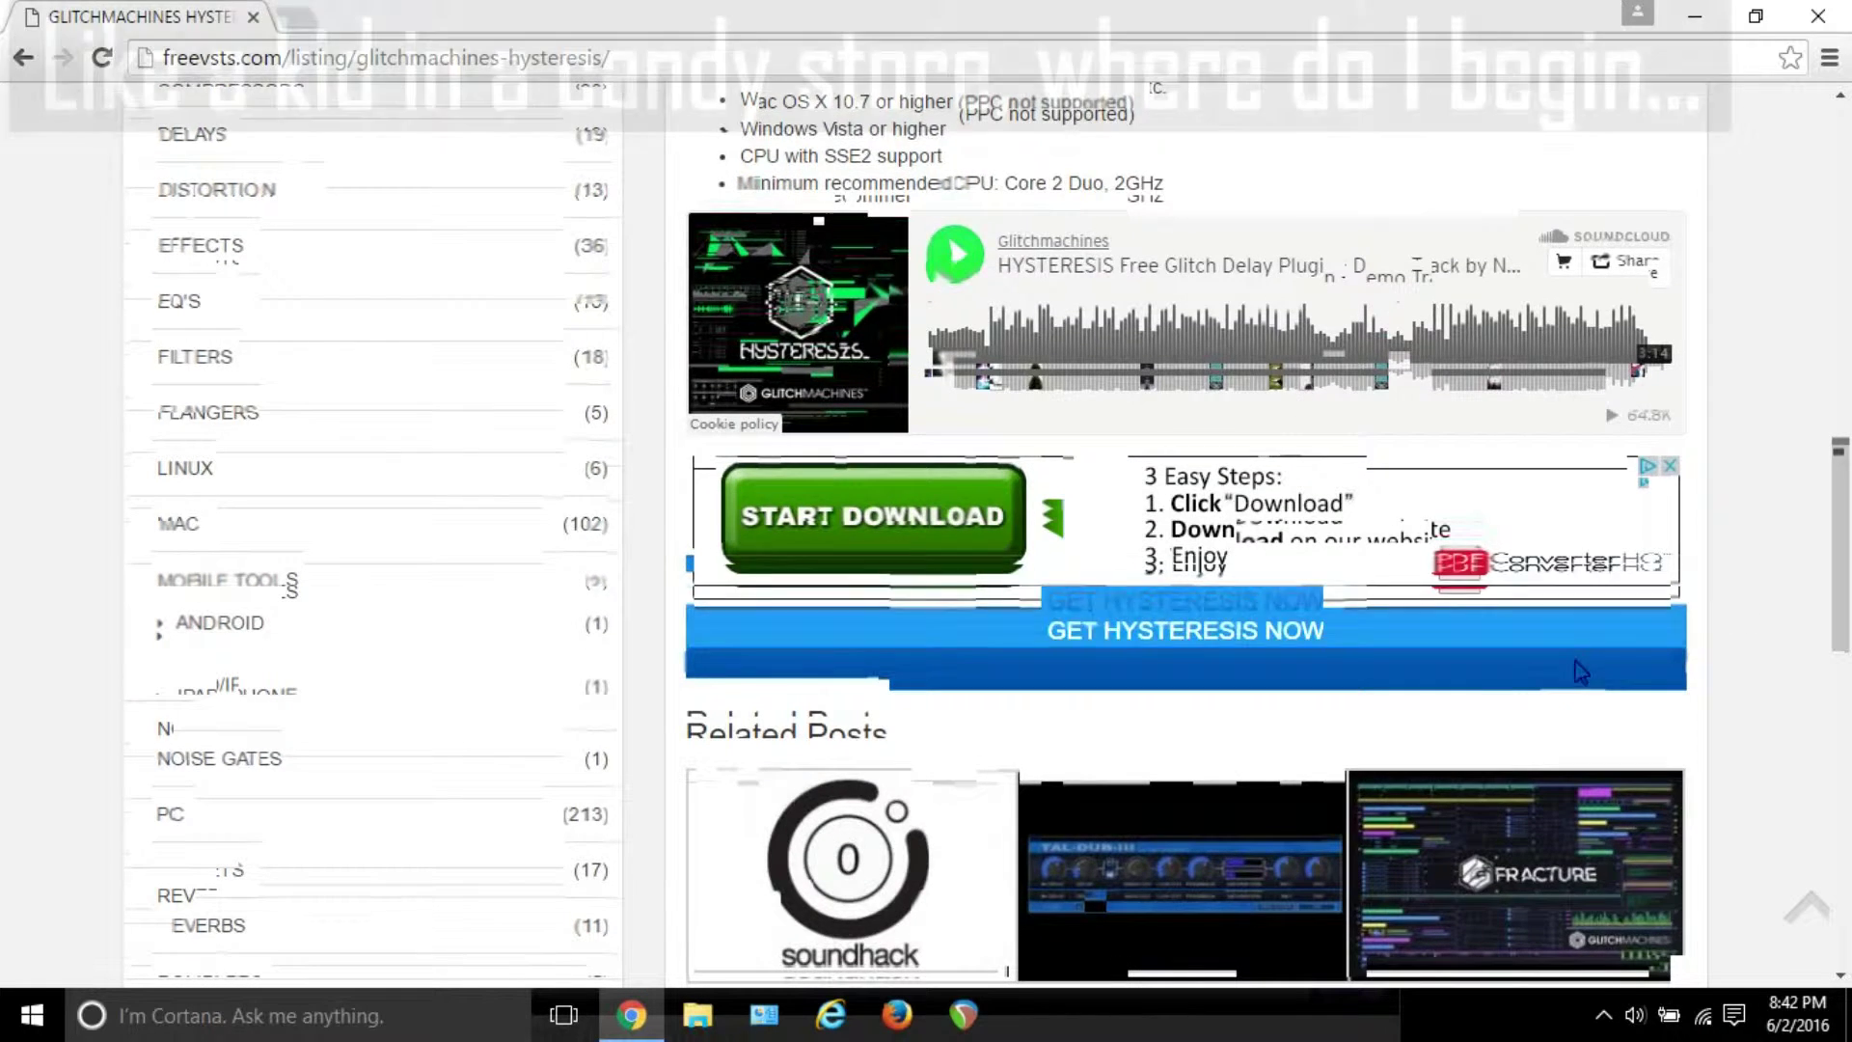
left_click(1509, 617)
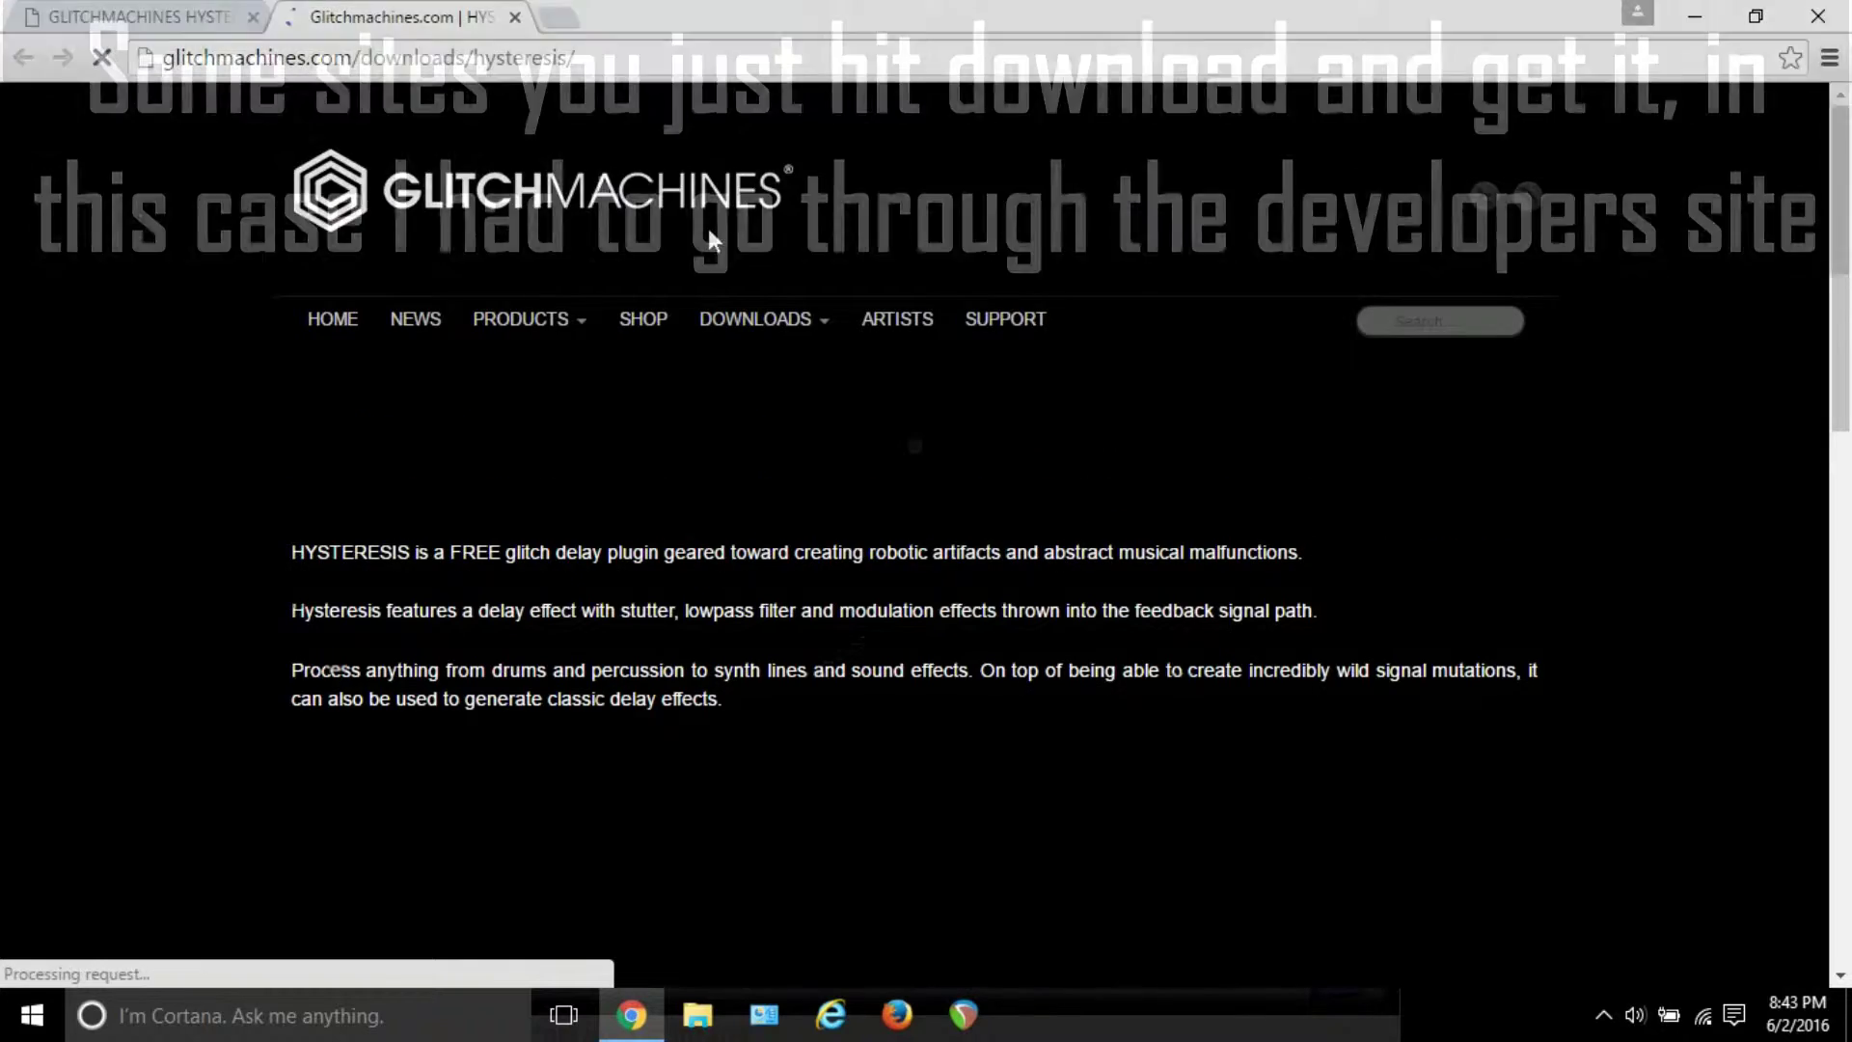
Order the free Hysteresis plugin through the developer's cart and checkout, and close the browser
left_click_drag(1840, 217, 1841, 656)
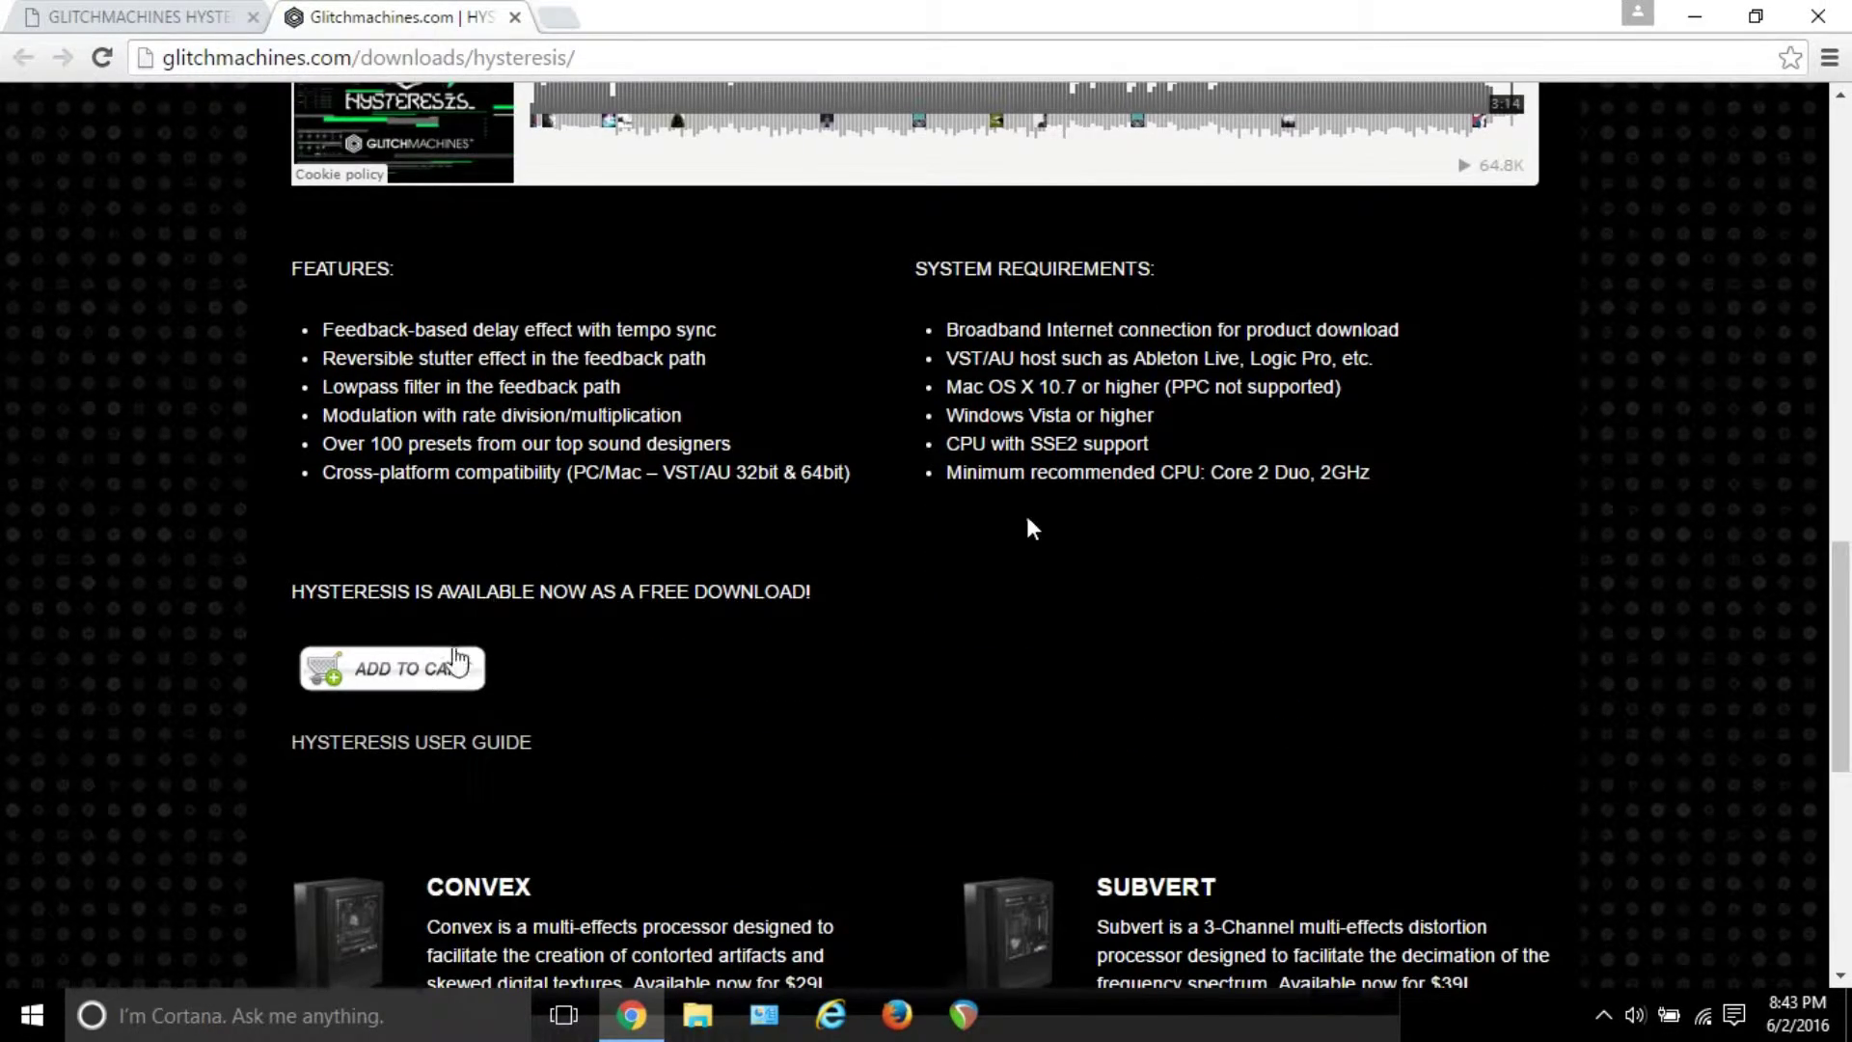
left_click(434, 670)
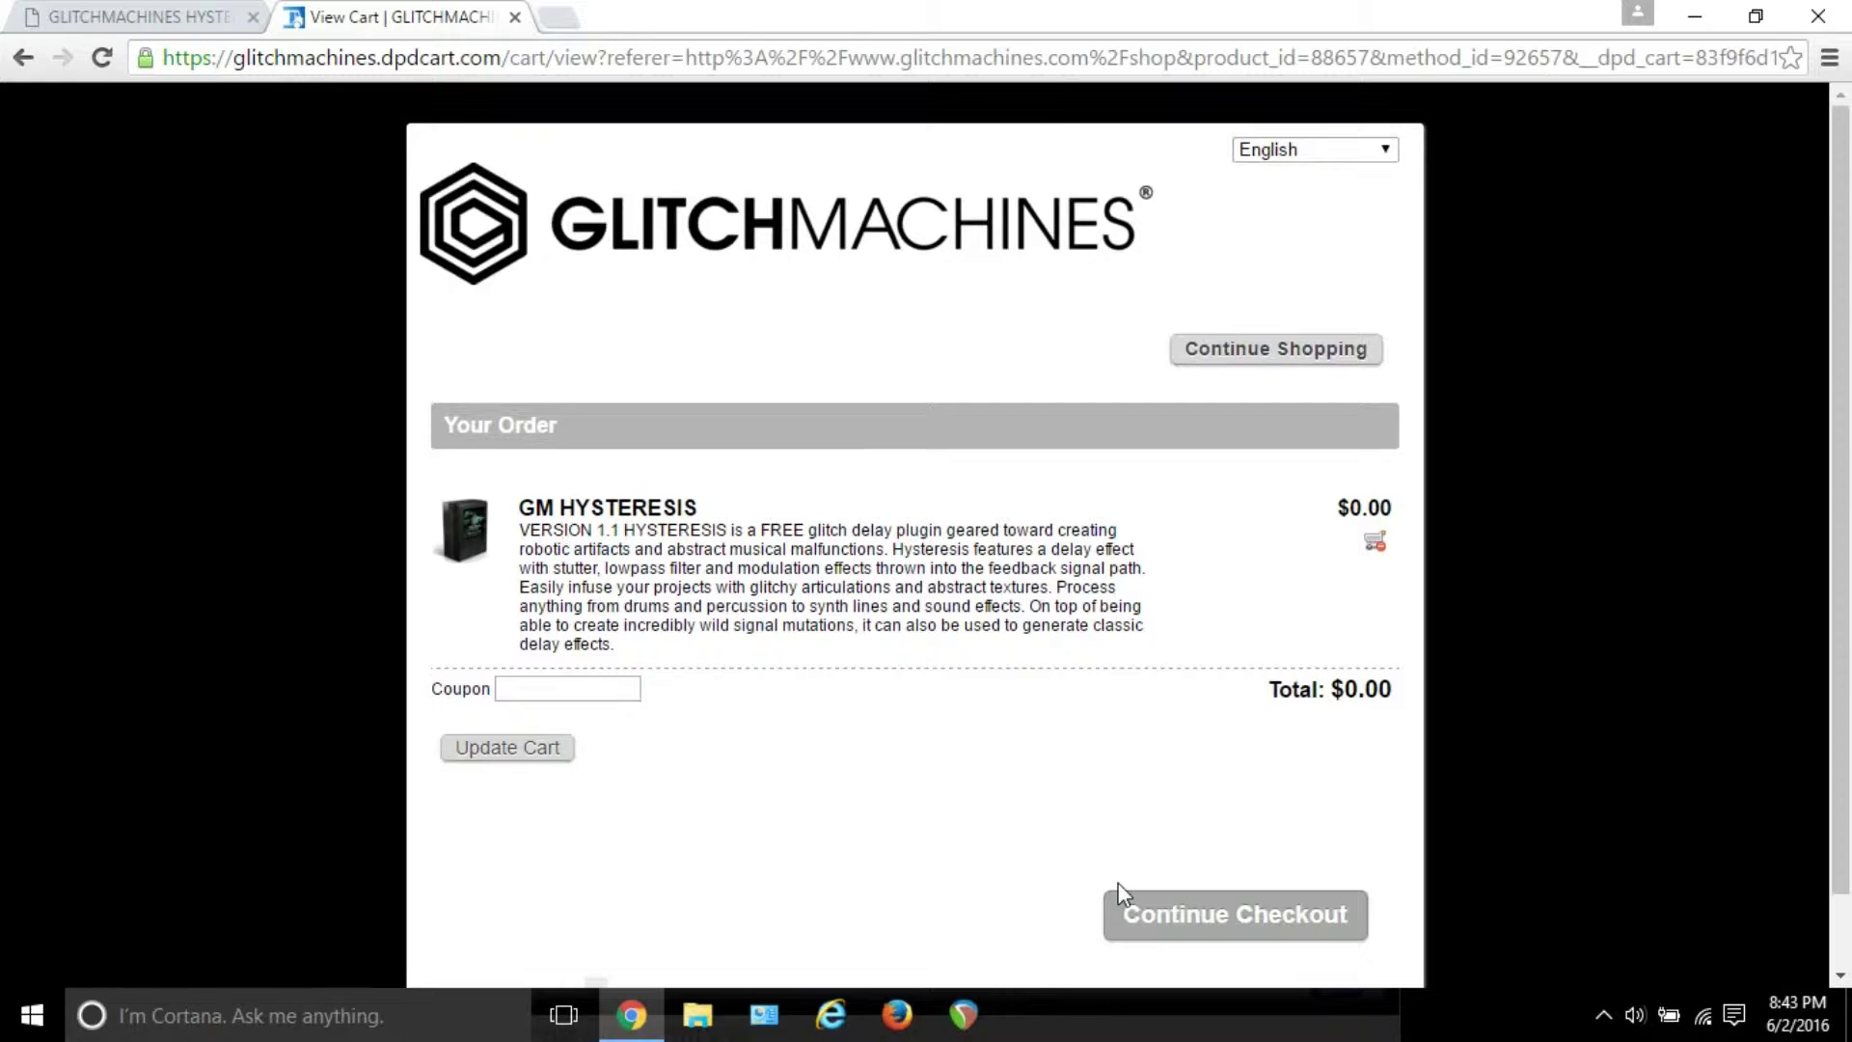
left_click(1162, 913)
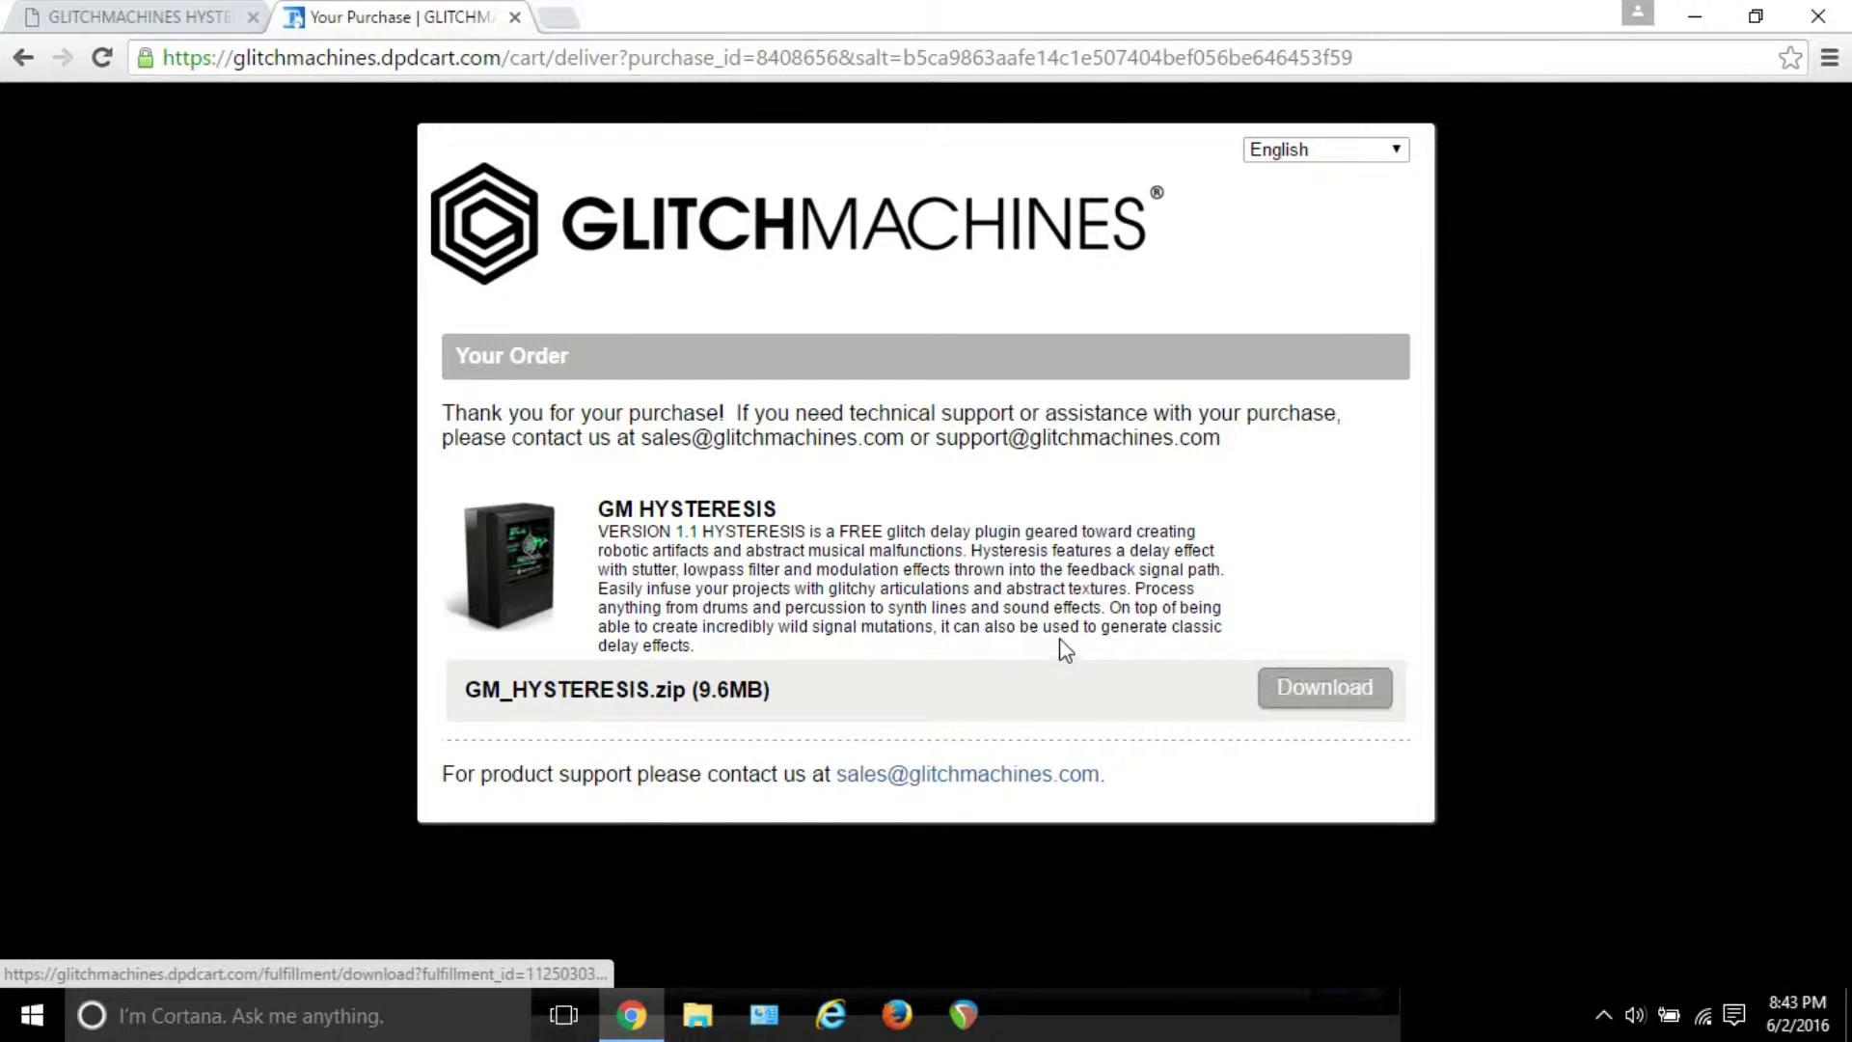
left_click(1828, 14)
Open the GM_HYSTERESIS archive from the desktop in 7-Zip and enter its GM_HYSTERESIS folder
left_click(1463, 714)
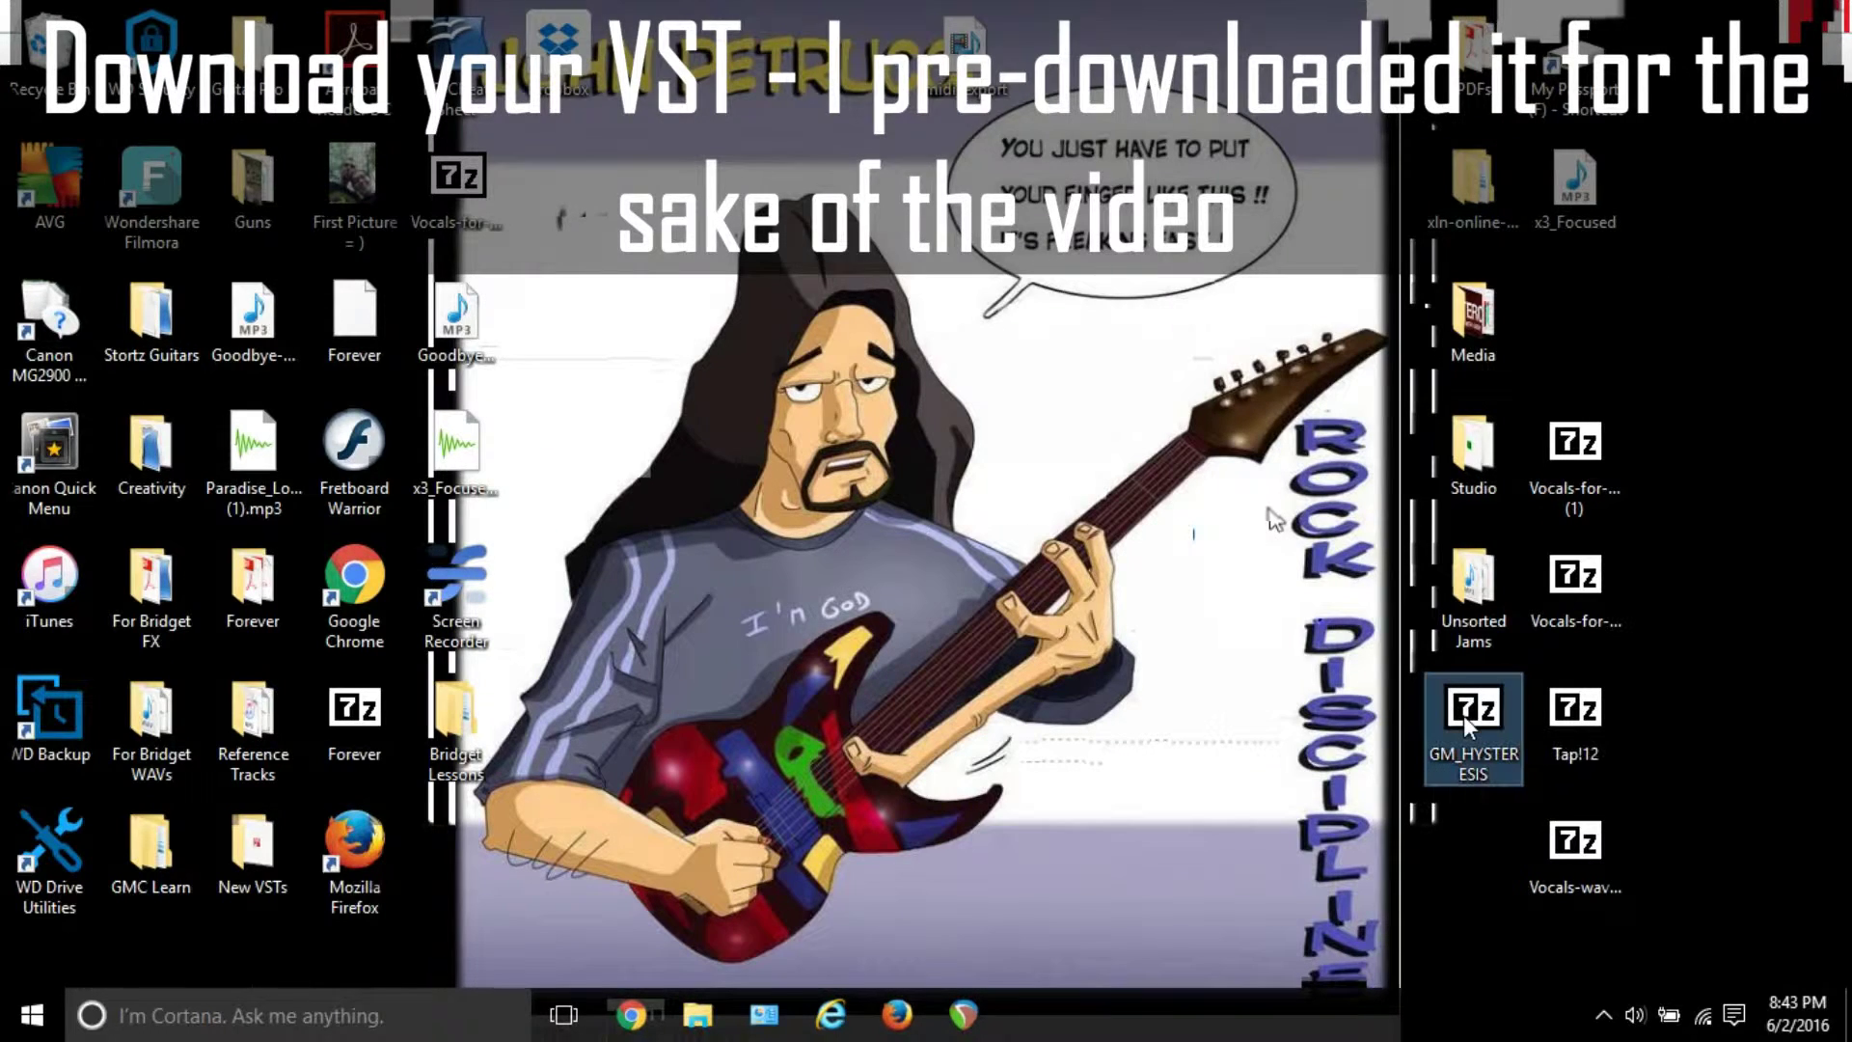
right_click(1462, 715)
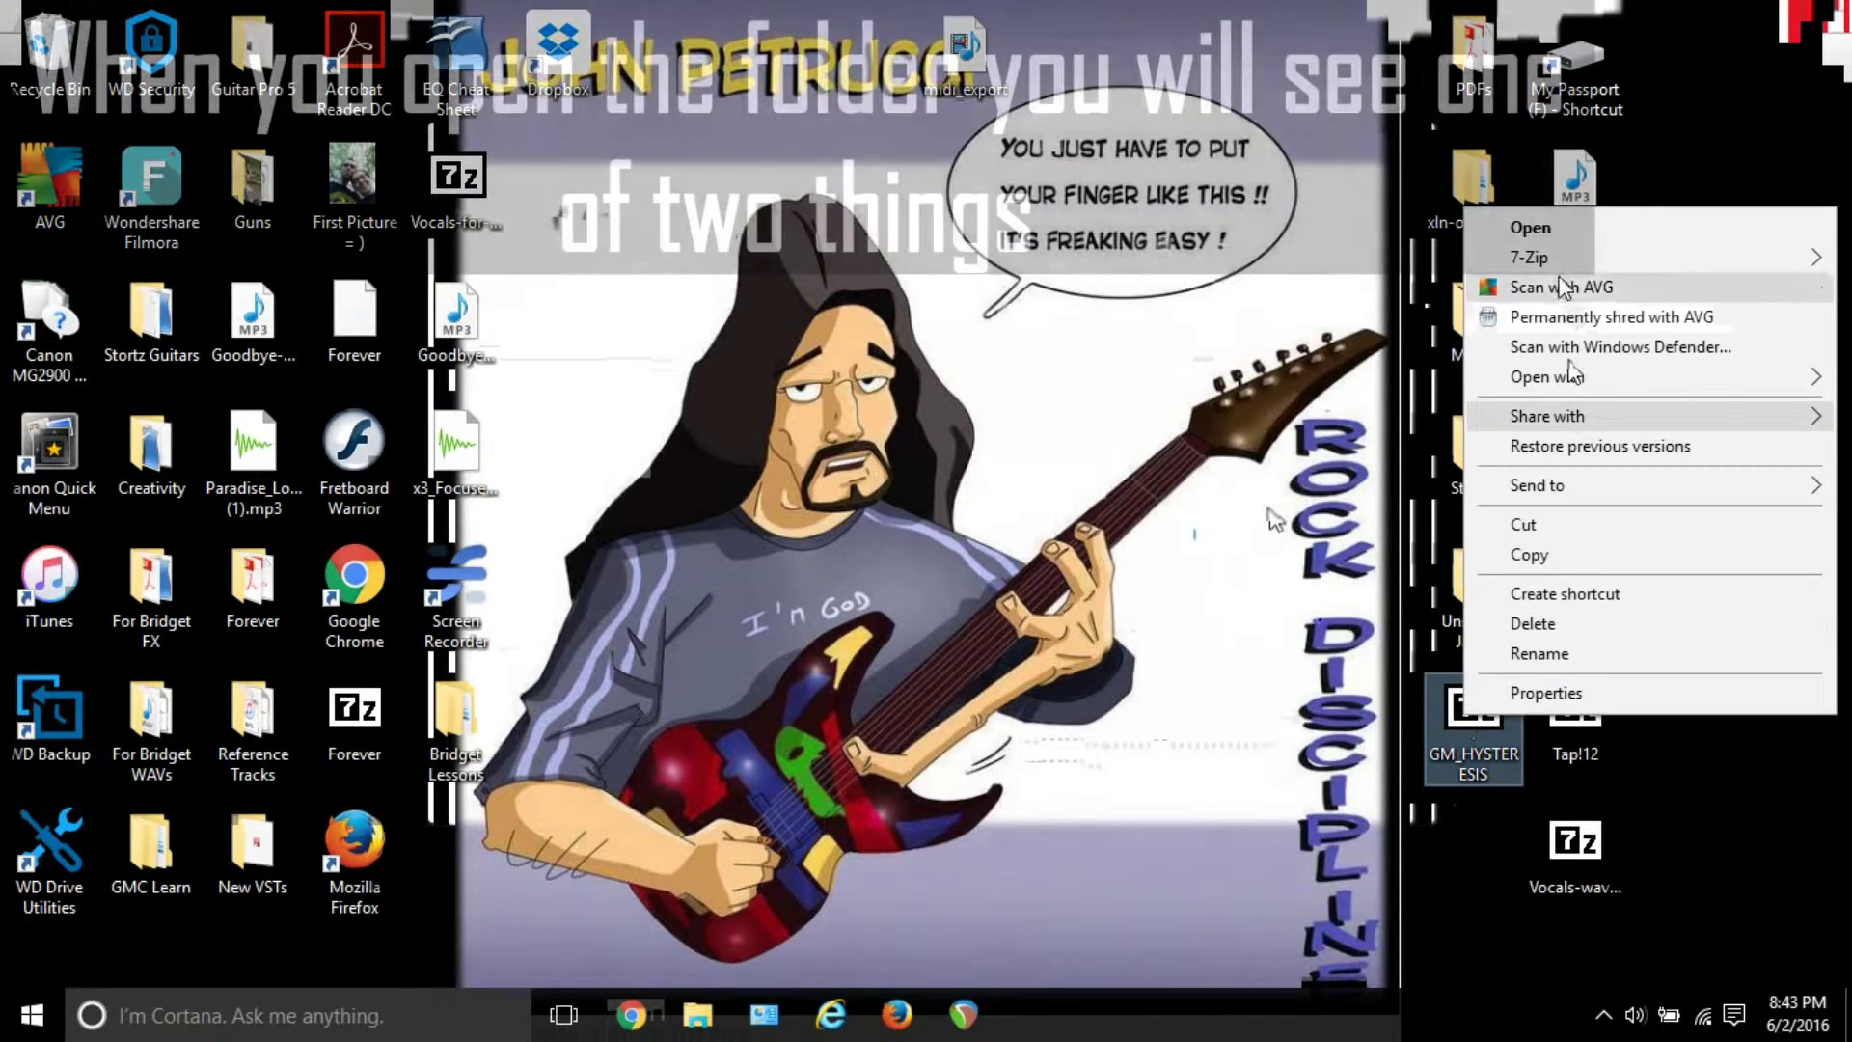
mouse_move(1549, 258)
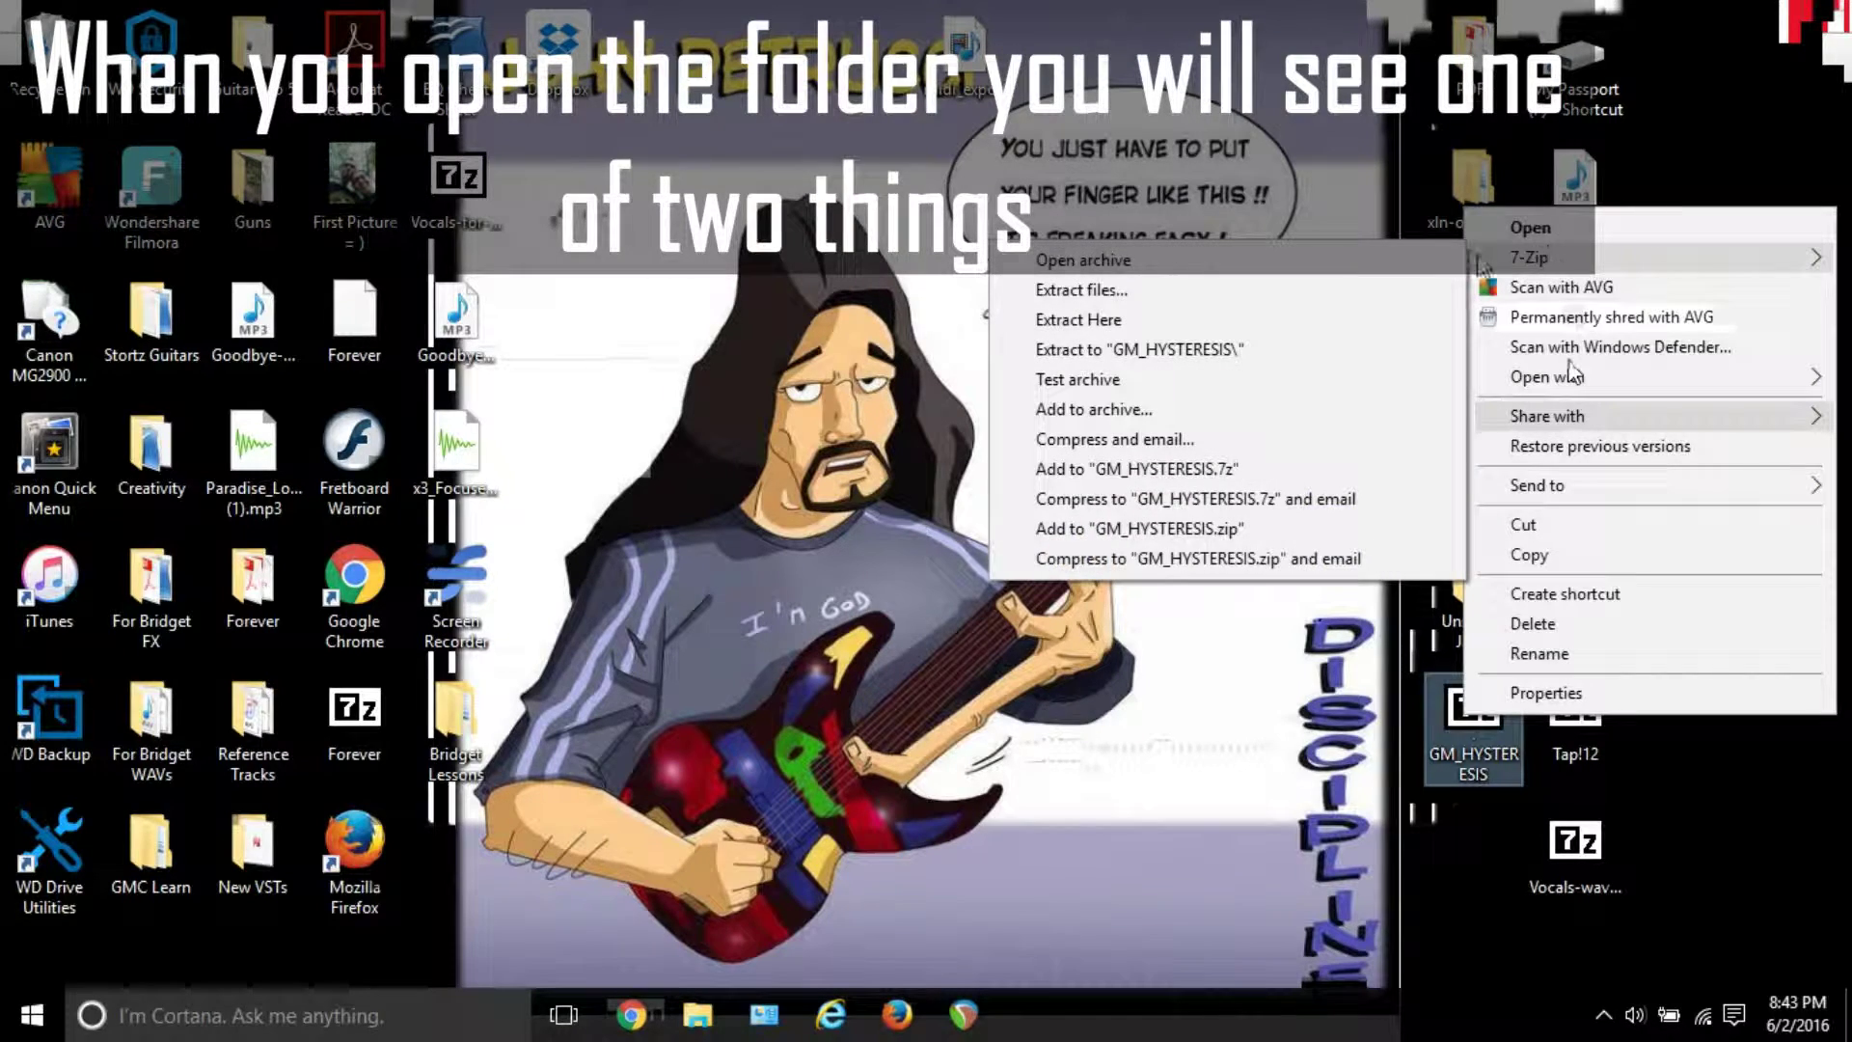
left_click(1411, 262)
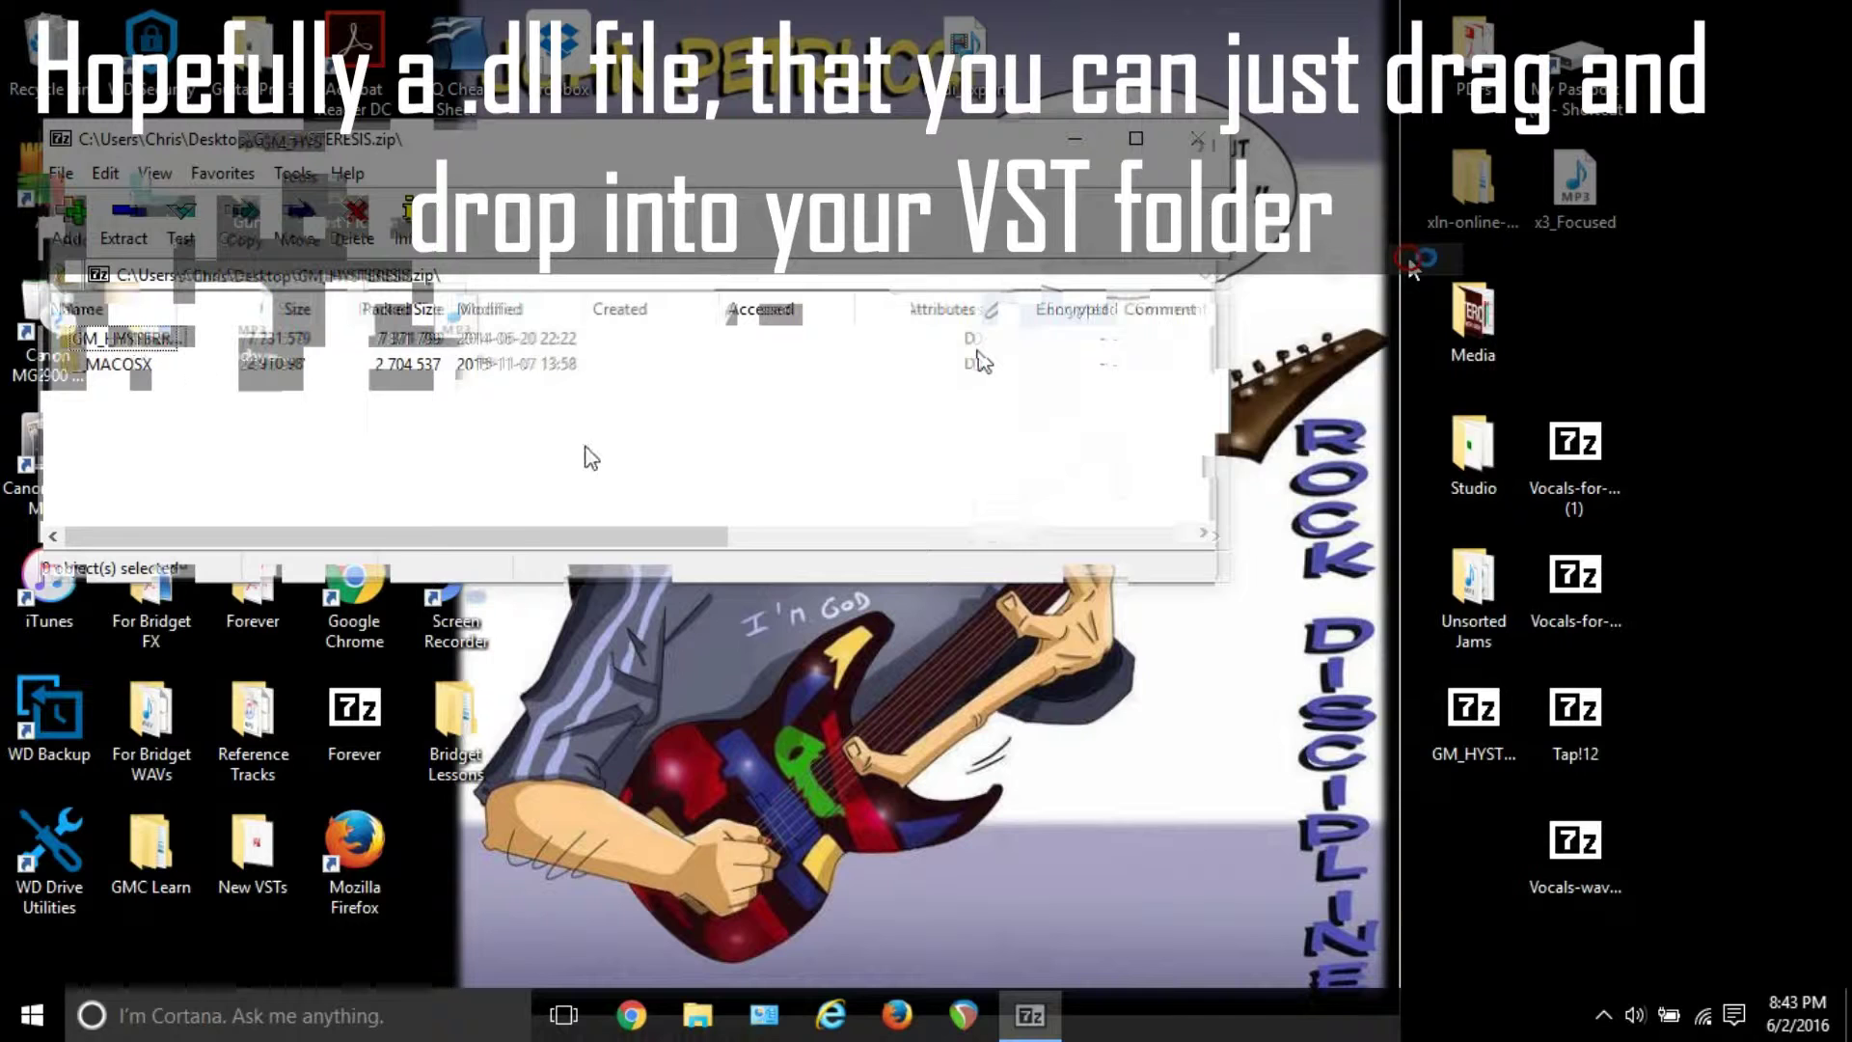
double_click(141, 340)
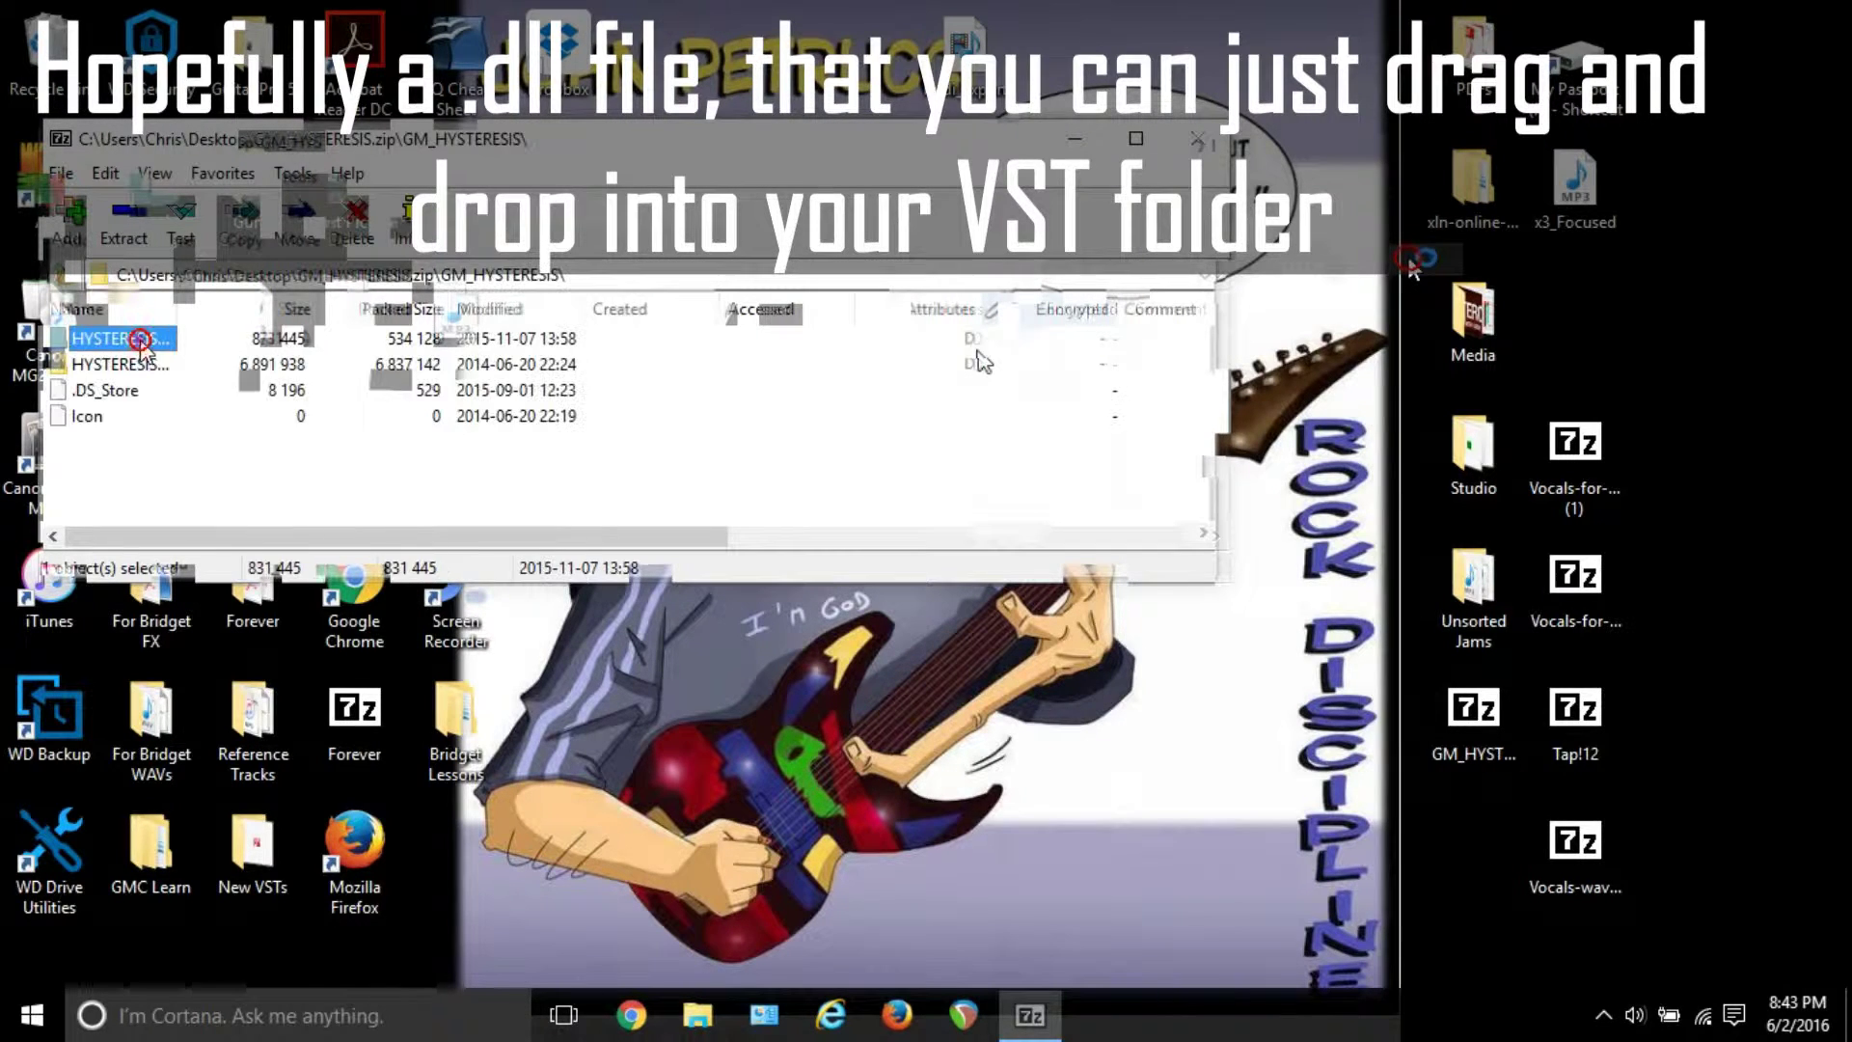
left_click(135, 448)
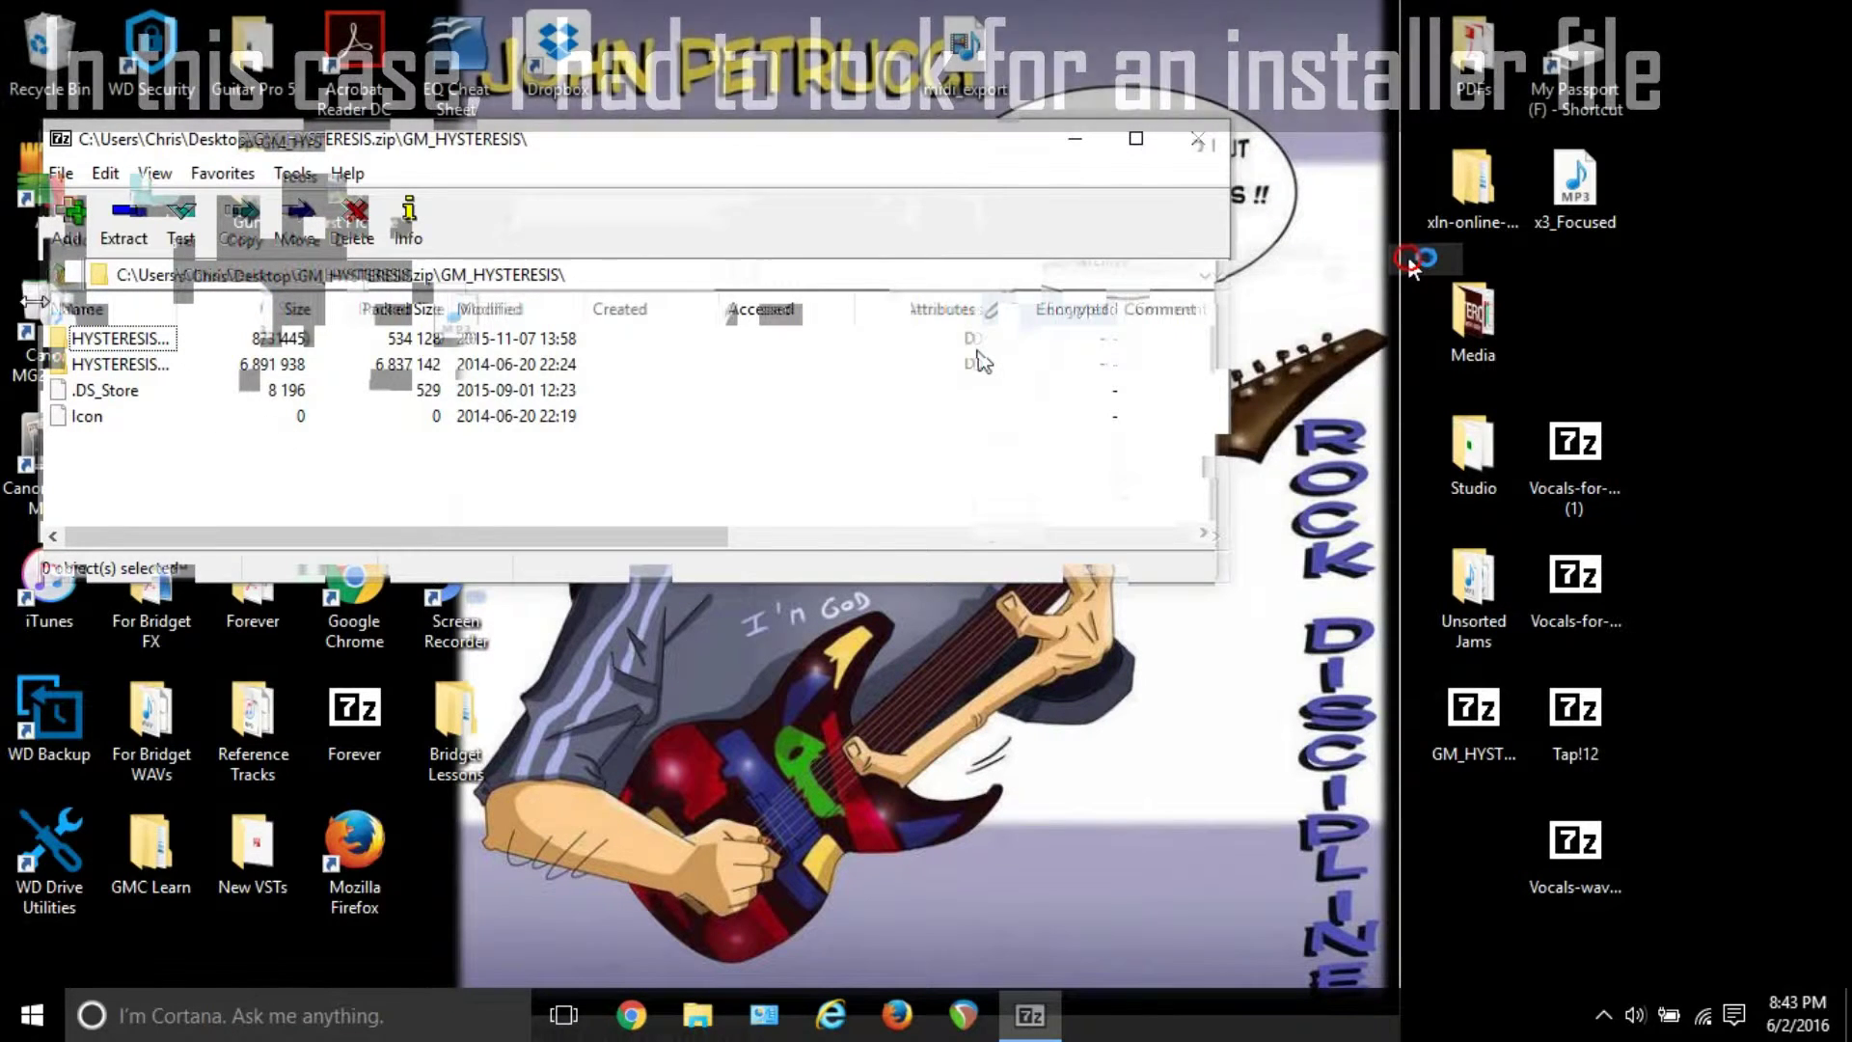
Check the HYSTERESIS_DOCS folder, and run the Hysteresis setup program from the WINDOWS folder within HYSTERESIS_INSTALLERS
double_click(119, 339)
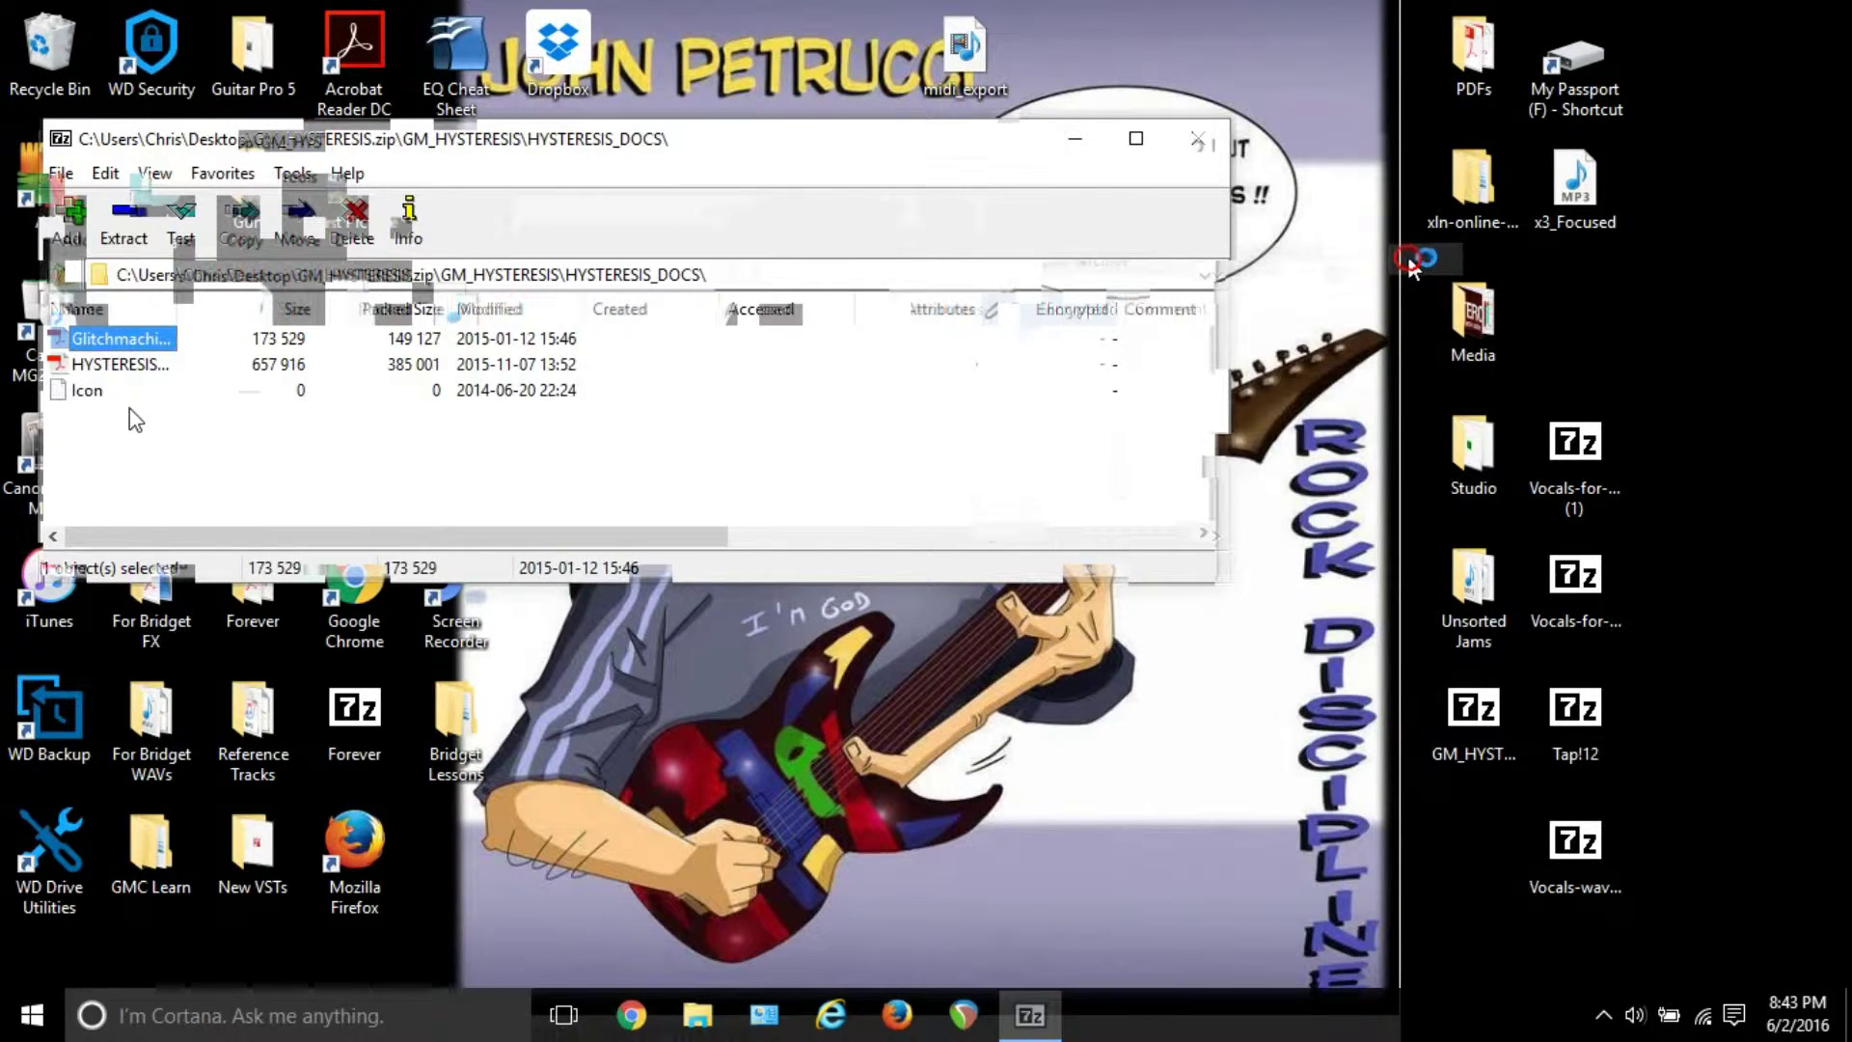
key("BackSpace")
double_click(102, 364)
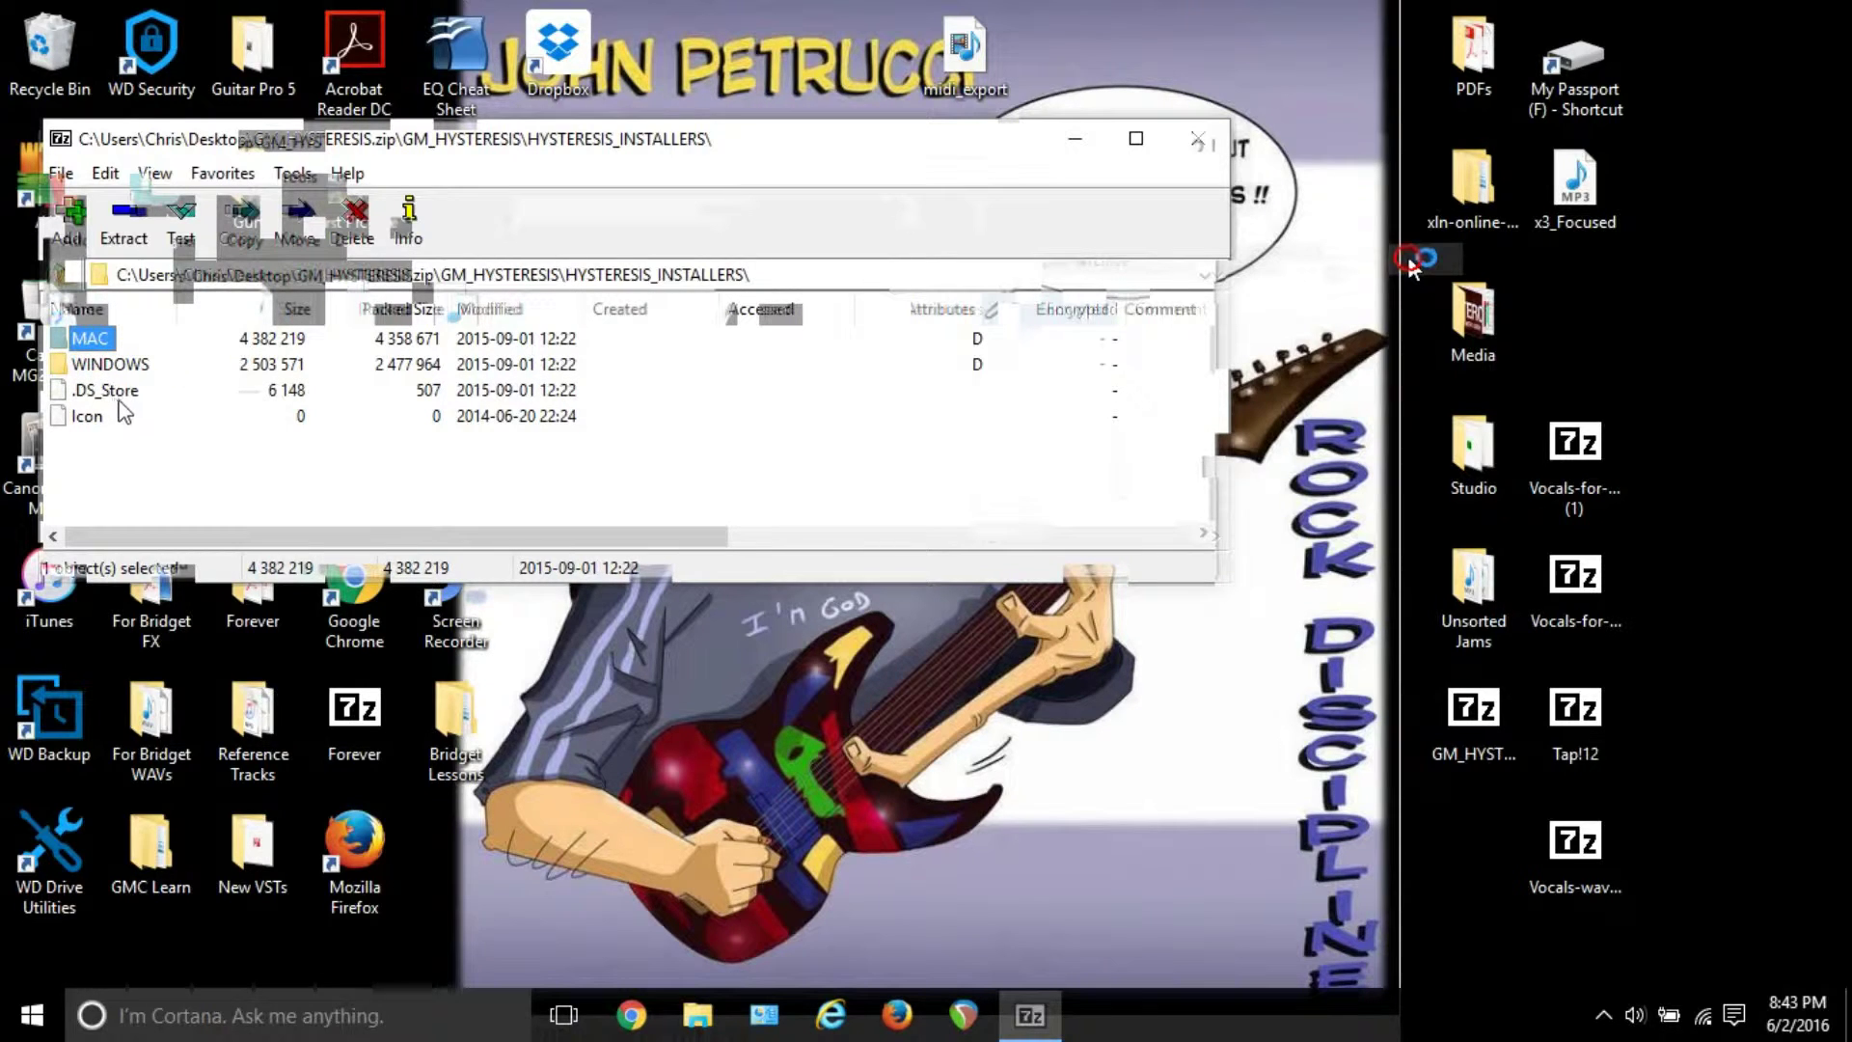
double_click(110, 364)
left_click(140, 391)
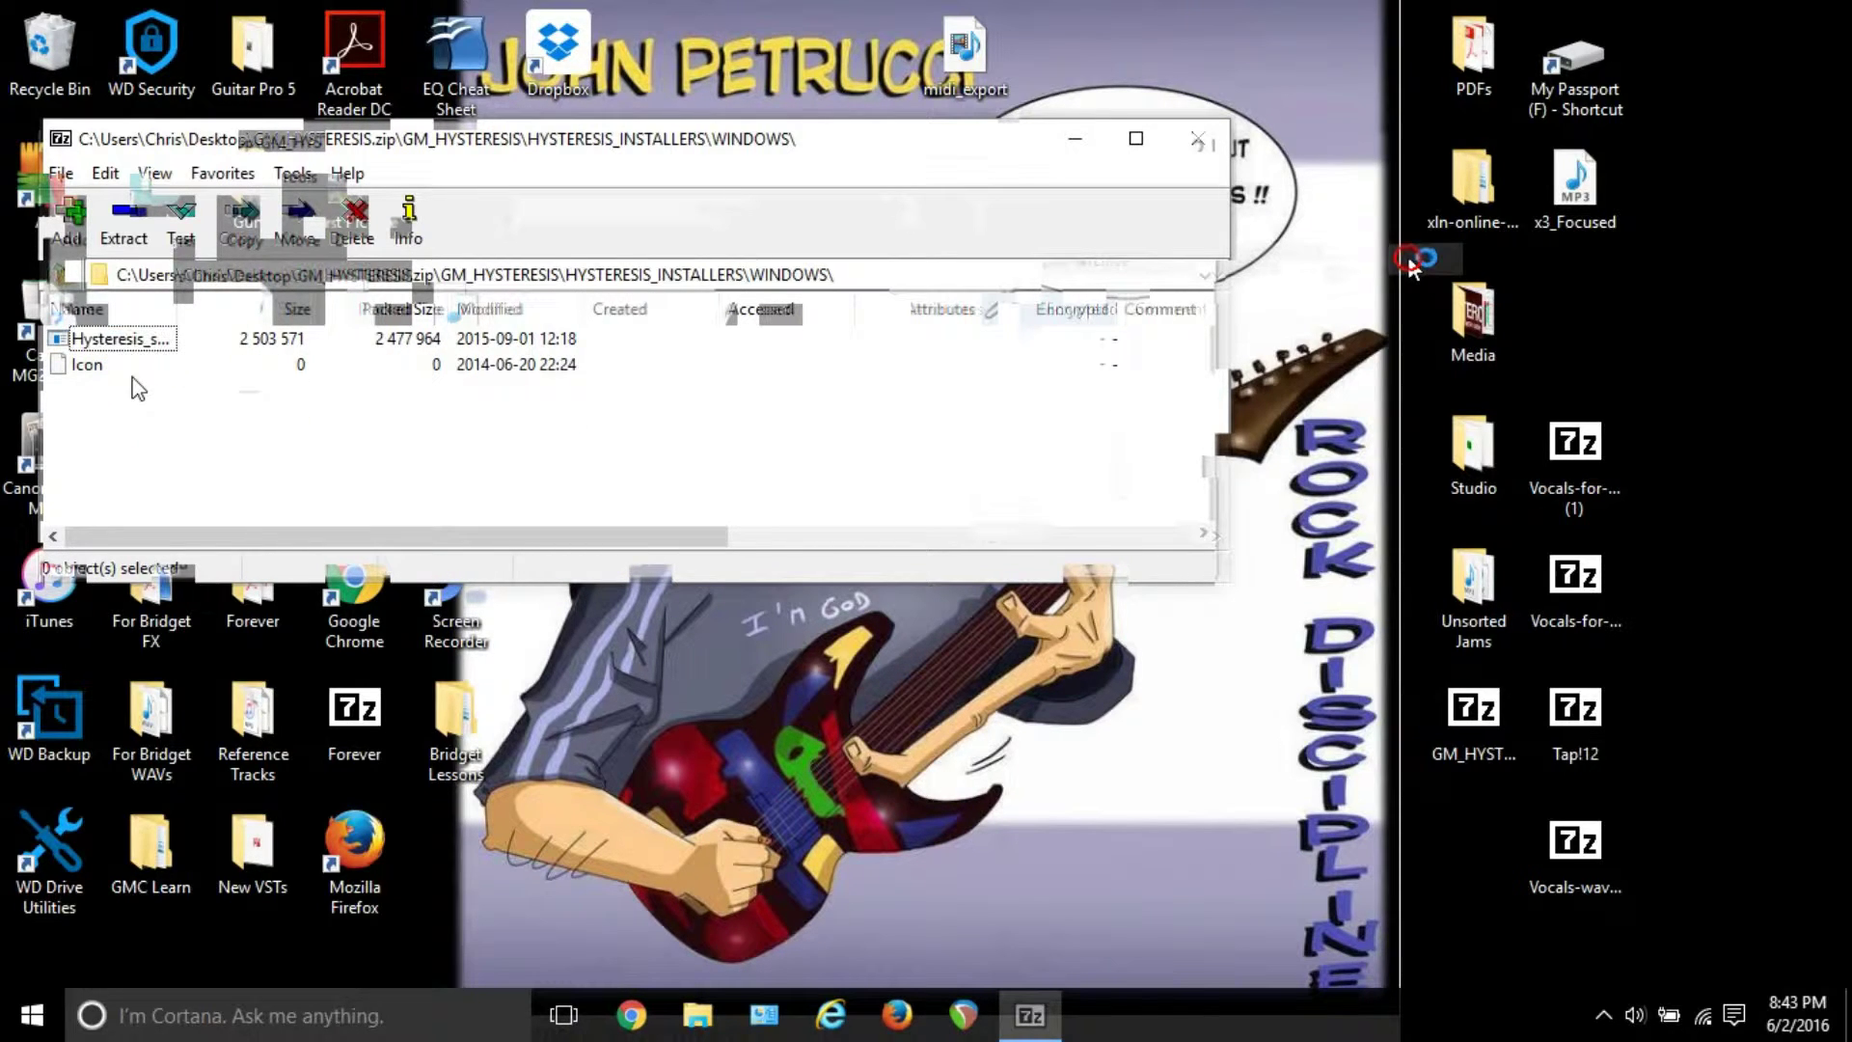
double_click(123, 340)
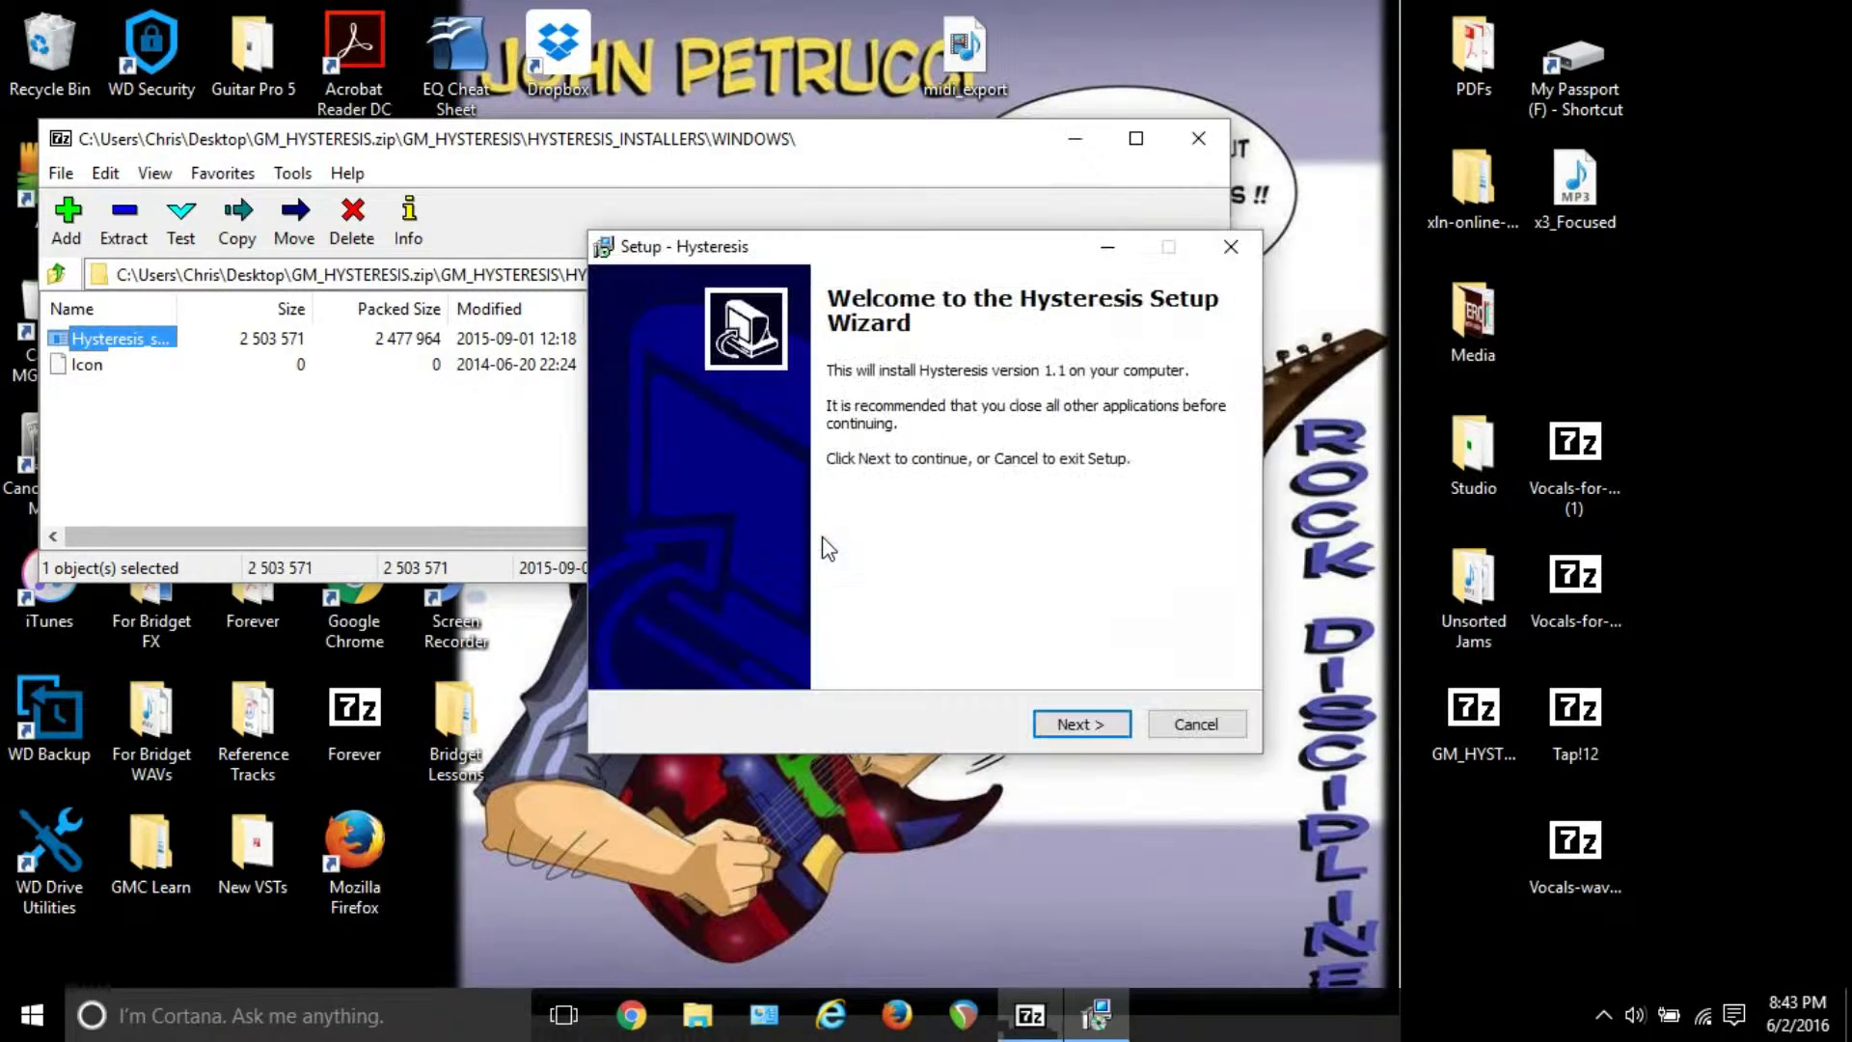
Start the Hysteresis setup, accept its licence agreement, and continue to the 32-bit VST2 plugin directory choice
left_click(1111, 729)
left_click(697, 640)
left_click(1066, 726)
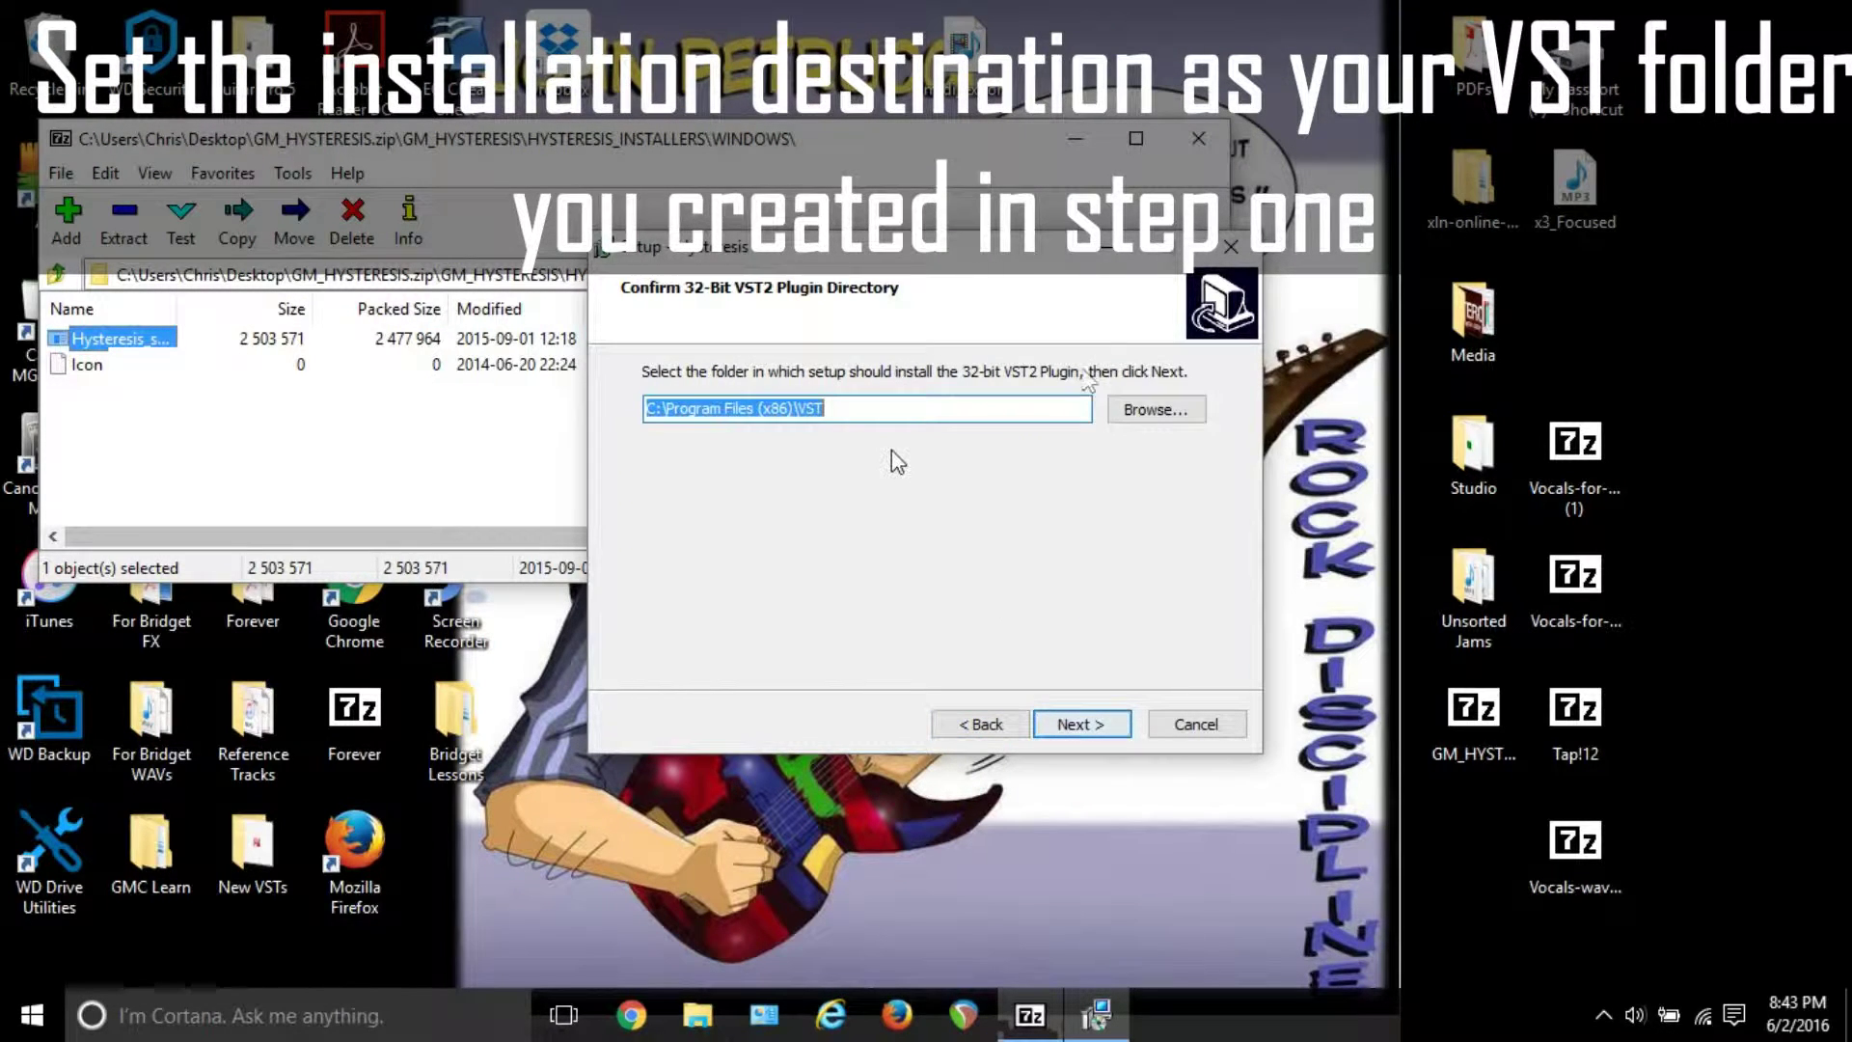
Set the 32-bit VST2 plugin directory to the VST folder in the personal folder on My Passport (F:)
left_click(1134, 411)
left_click_drag(1128, 565, 1135, 420)
left_click(728, 382)
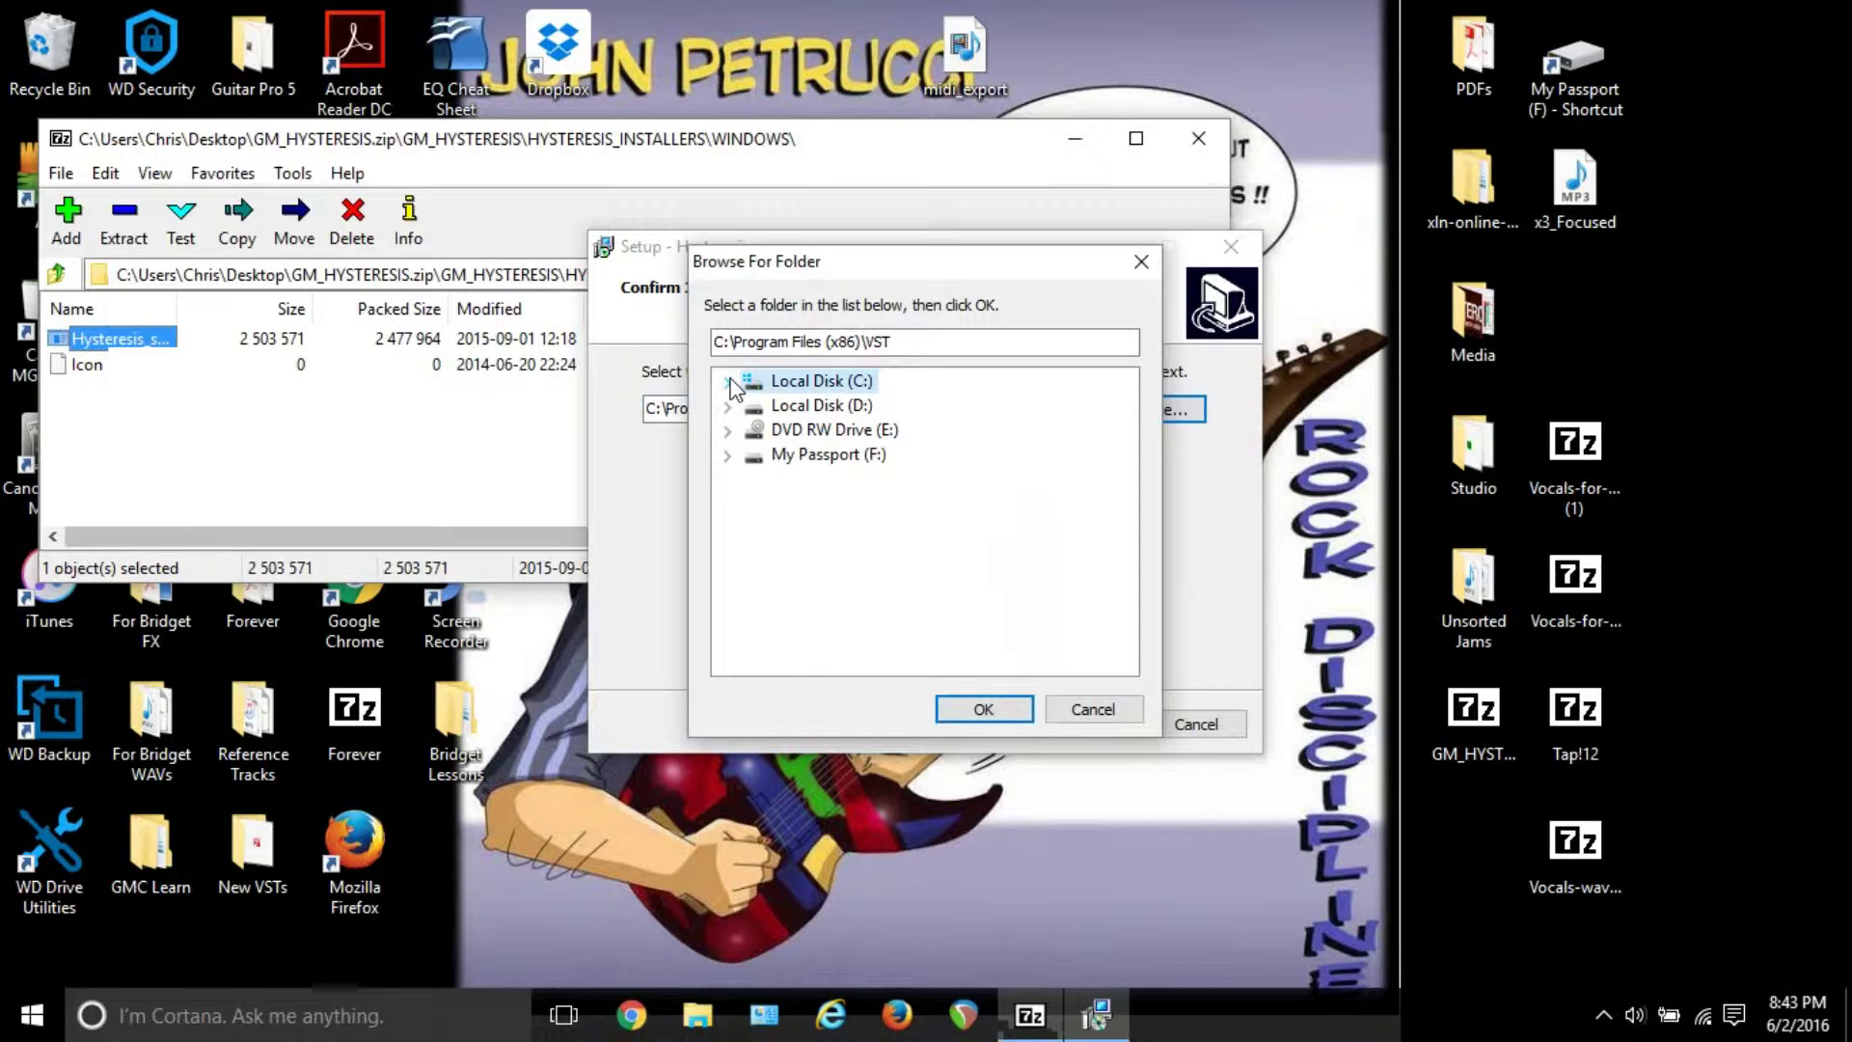
left_click(728, 455)
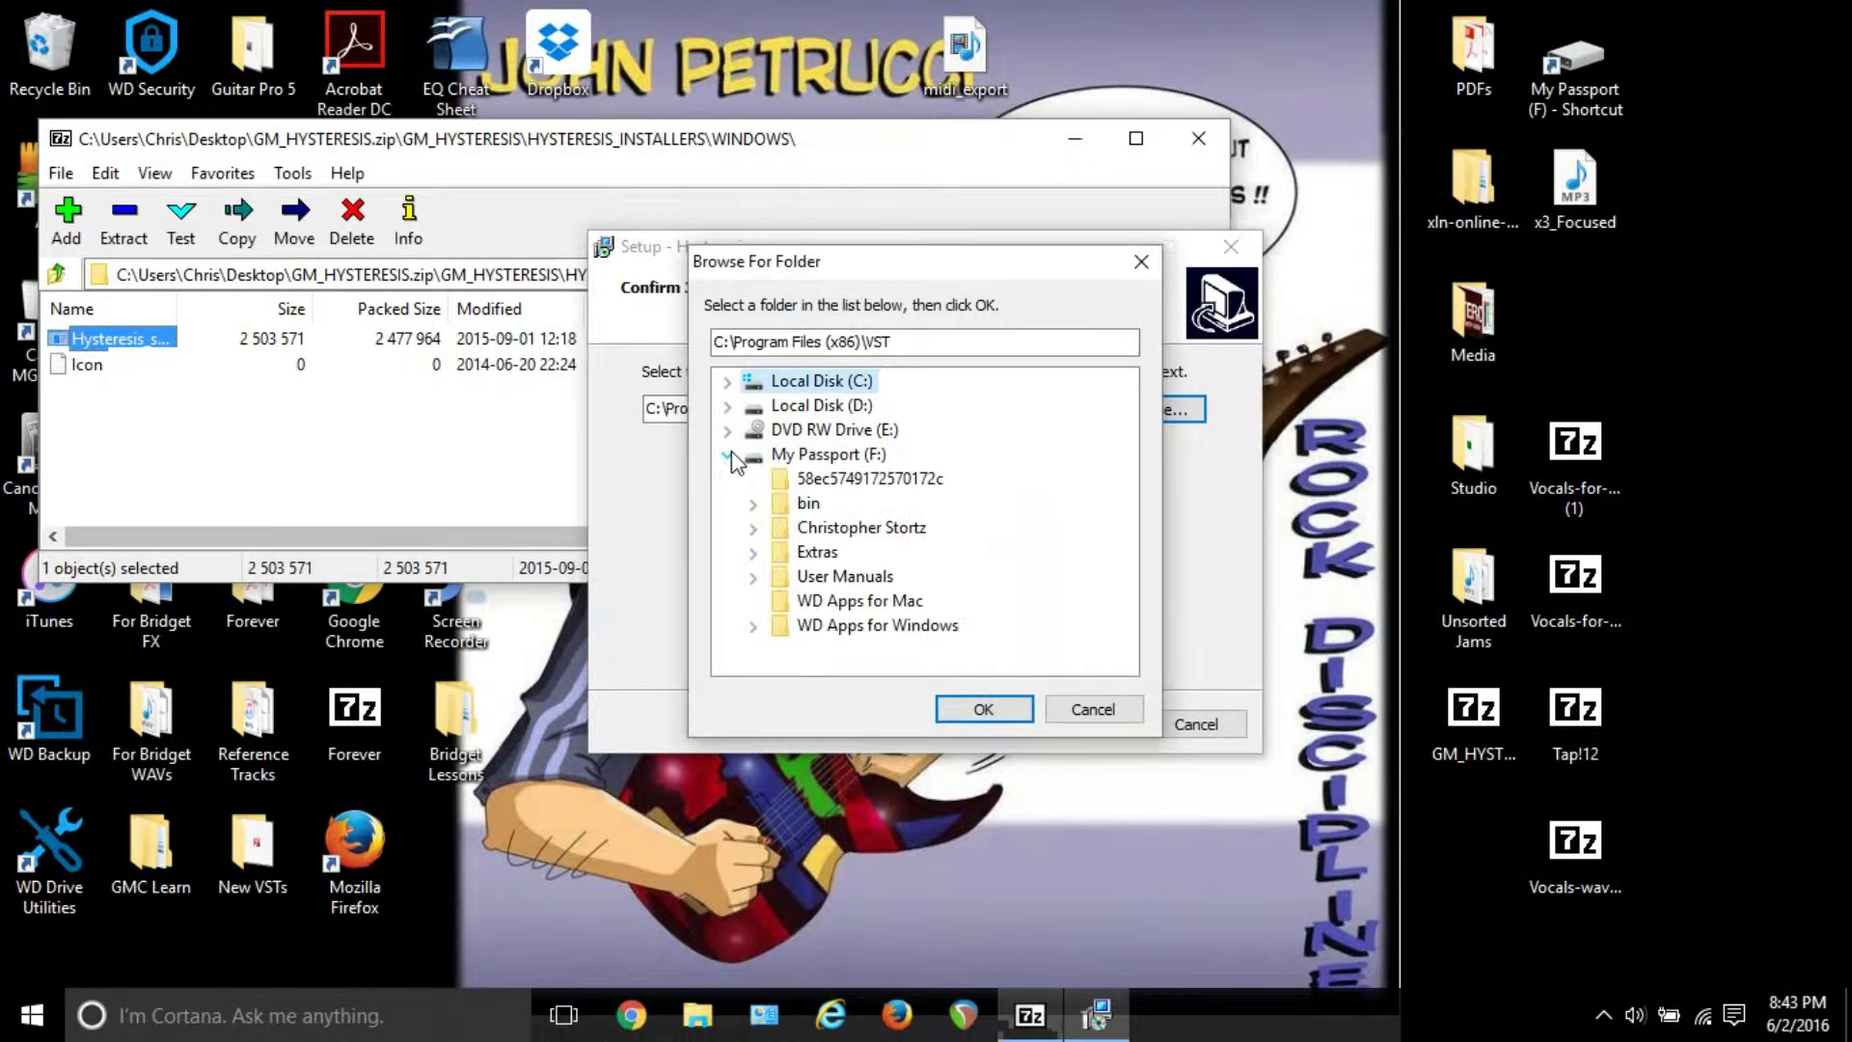
left_click(754, 528)
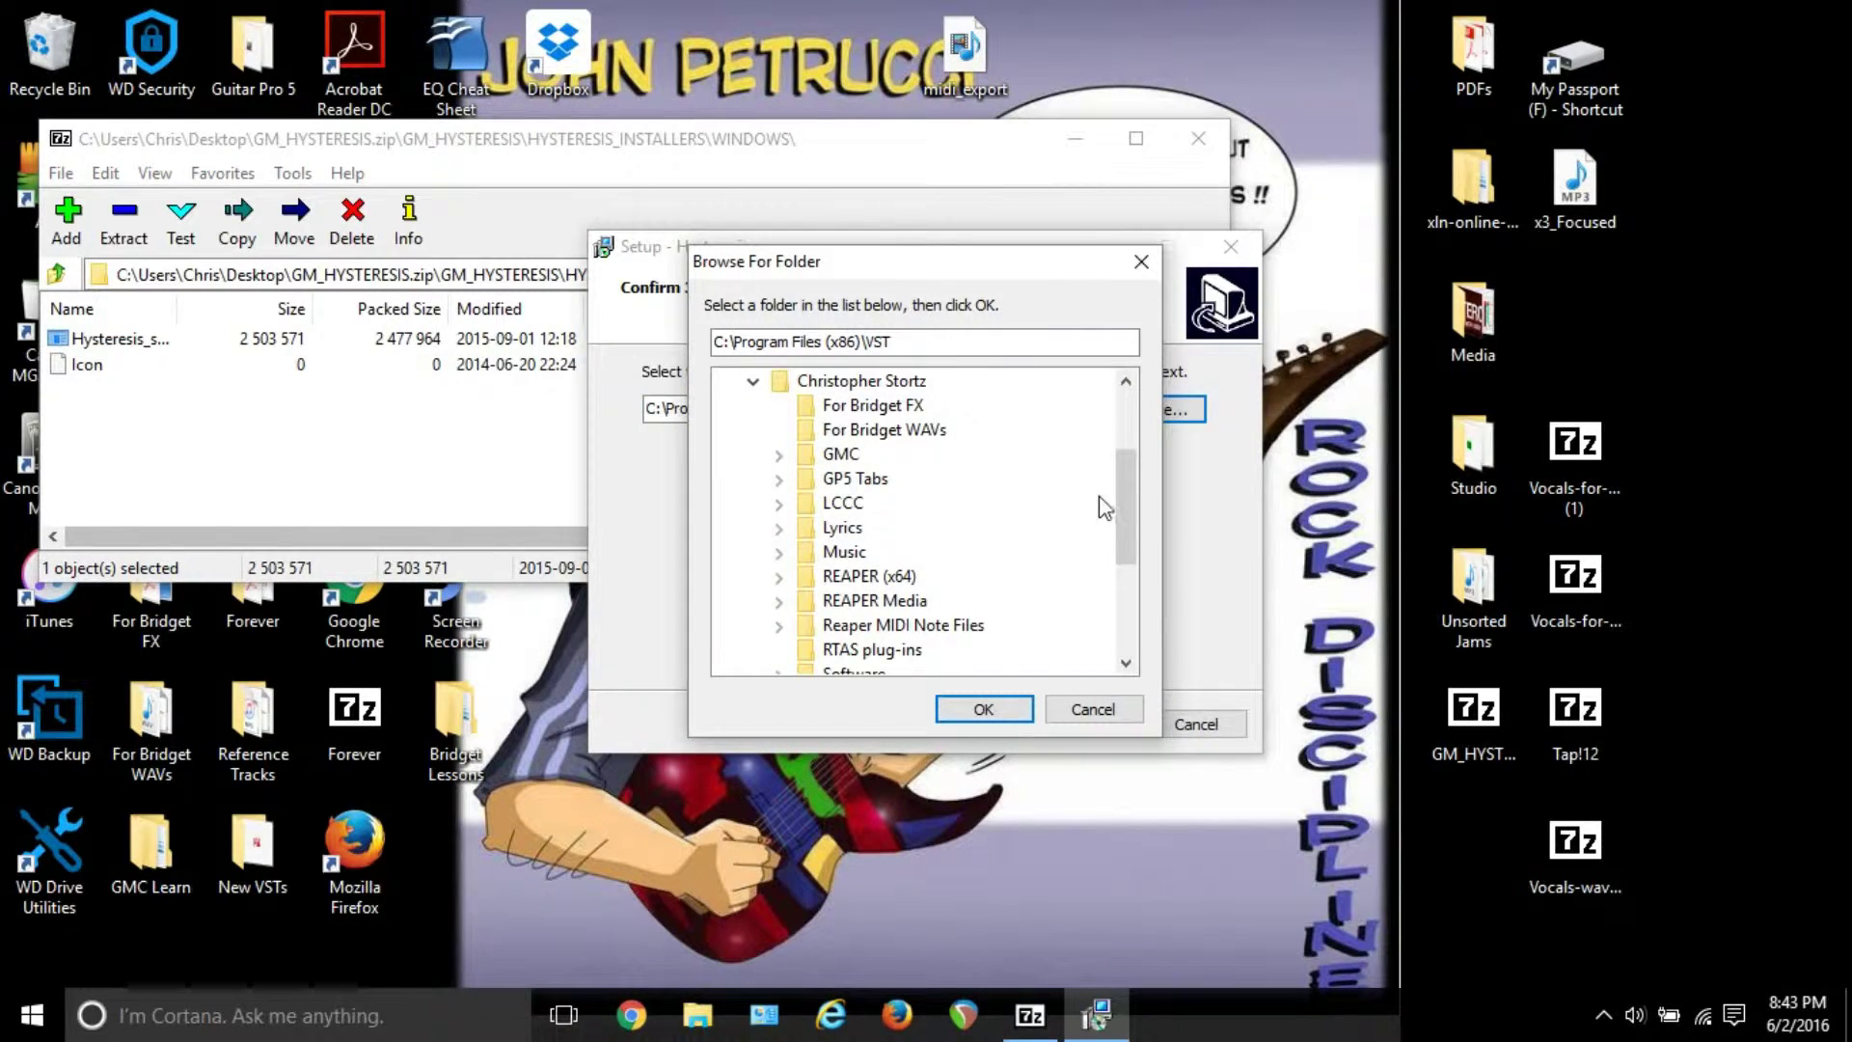
scroll(1127, 508, "down", 3)
left_click(837, 527)
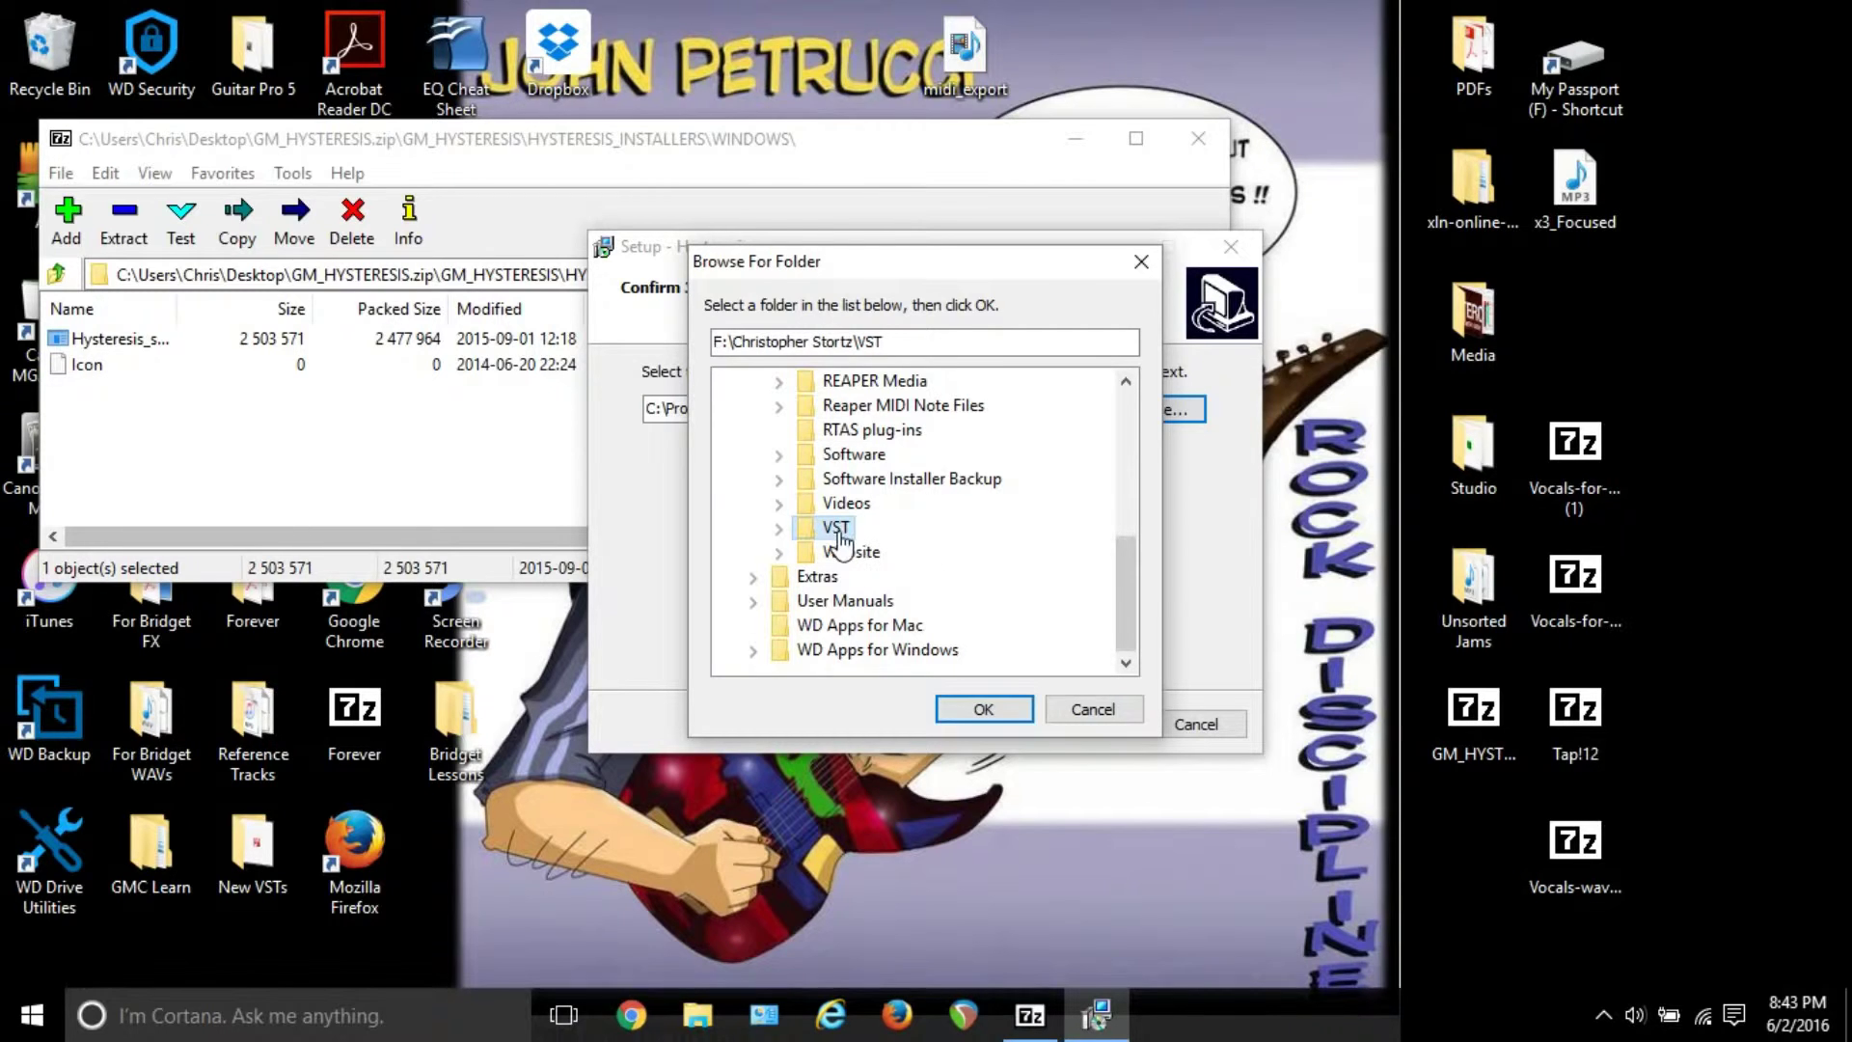
left_click(976, 707)
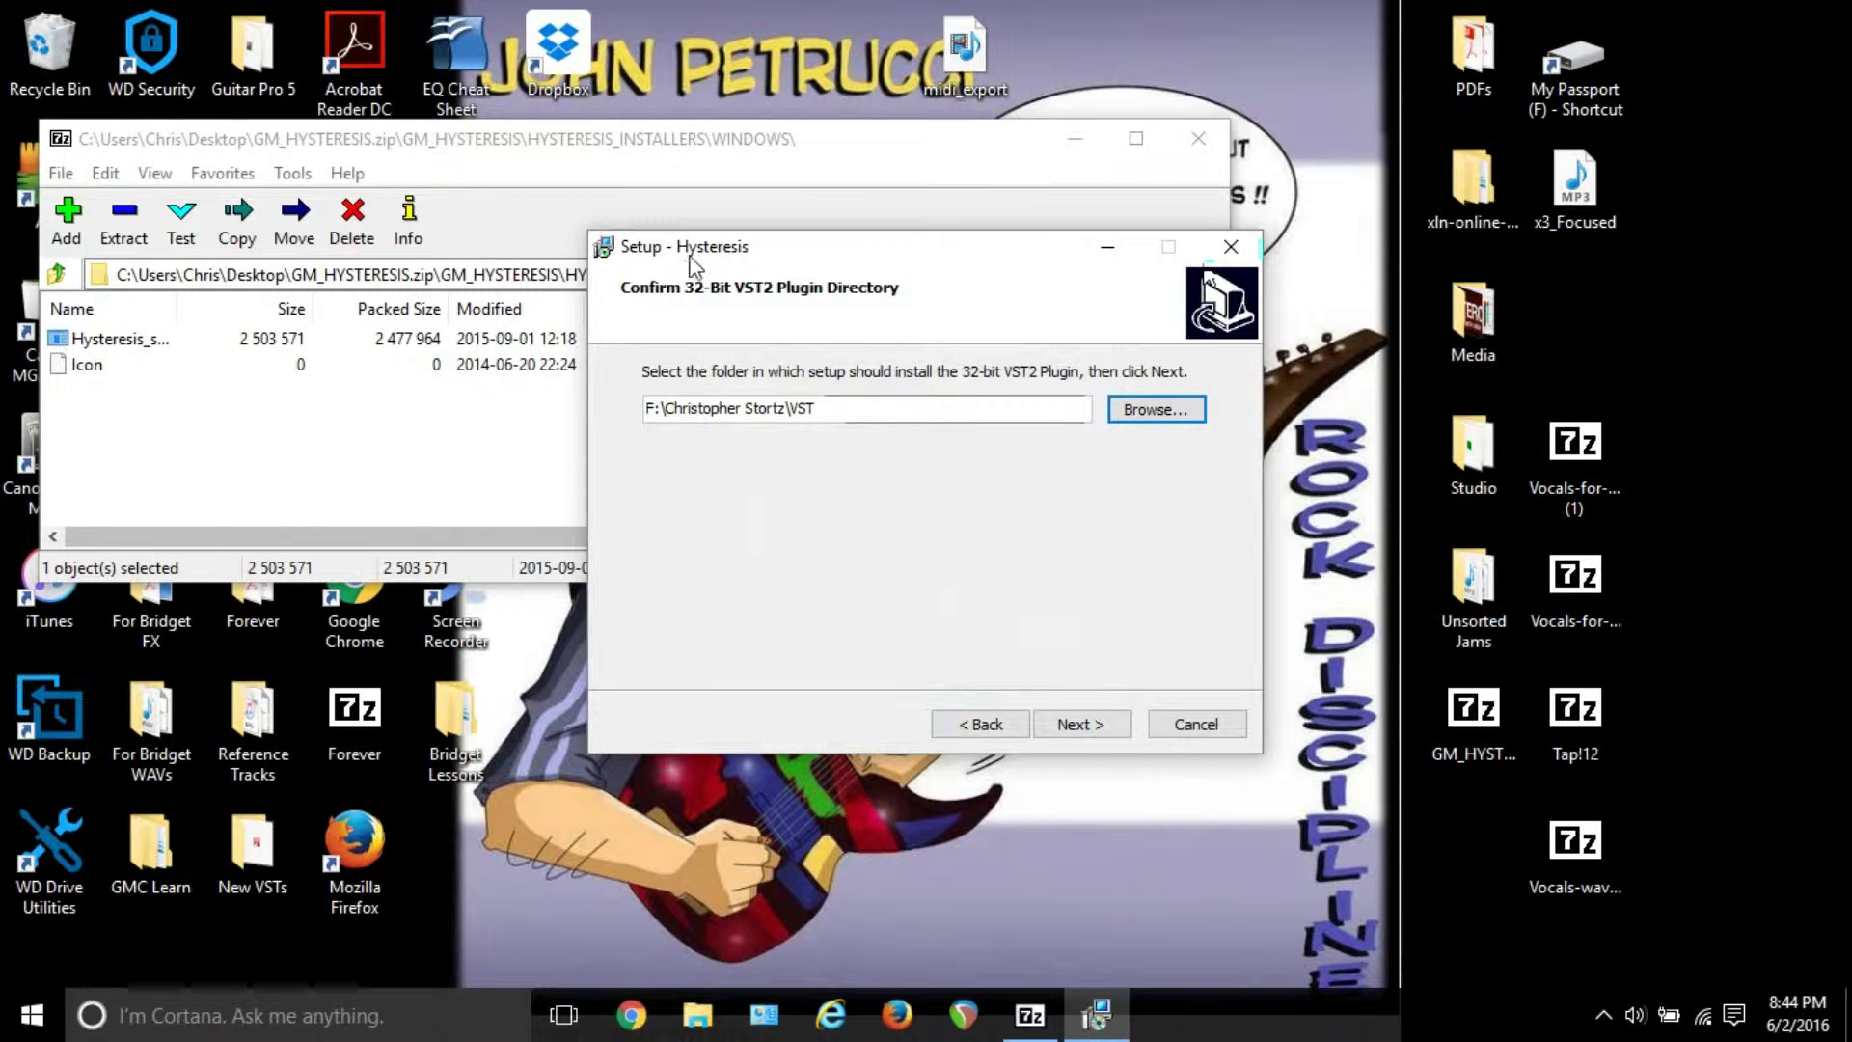
Exit the Hysteresis setup without completing the installation and close the 7-Zip archive window
left_click(1227, 253)
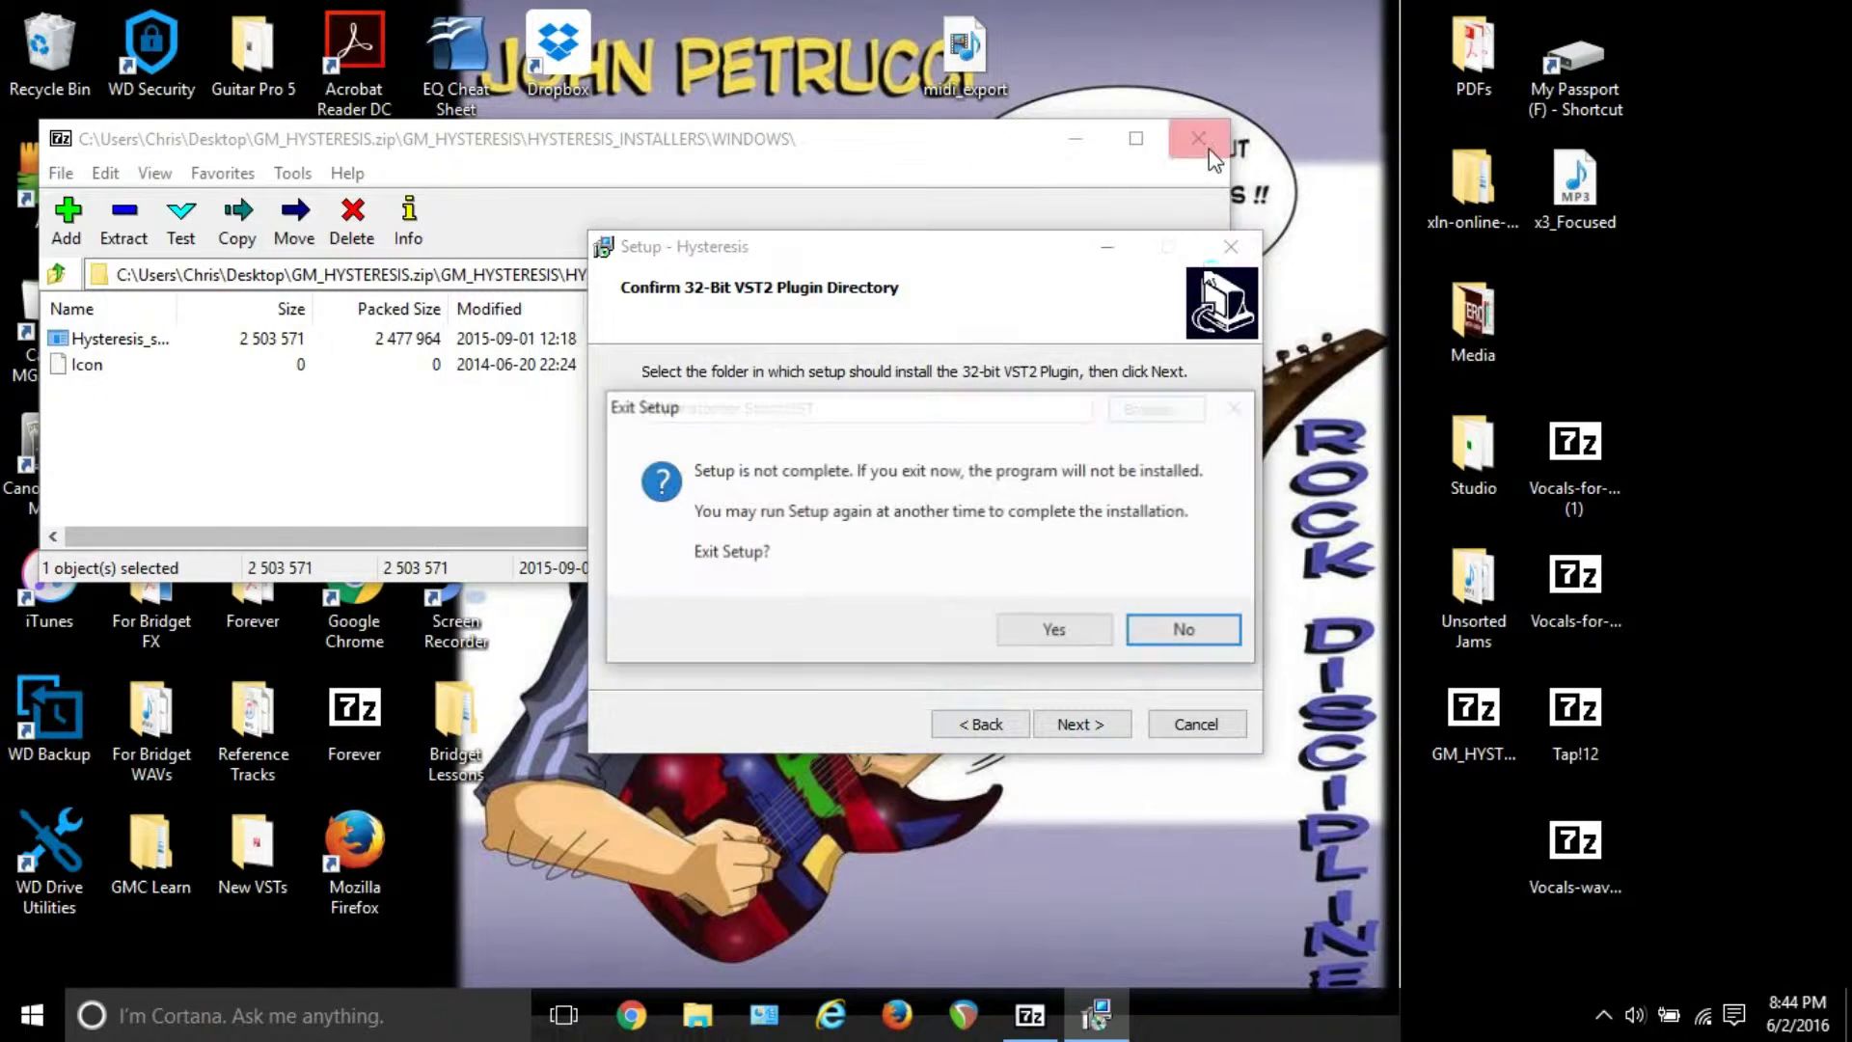
left_click(1085, 634)
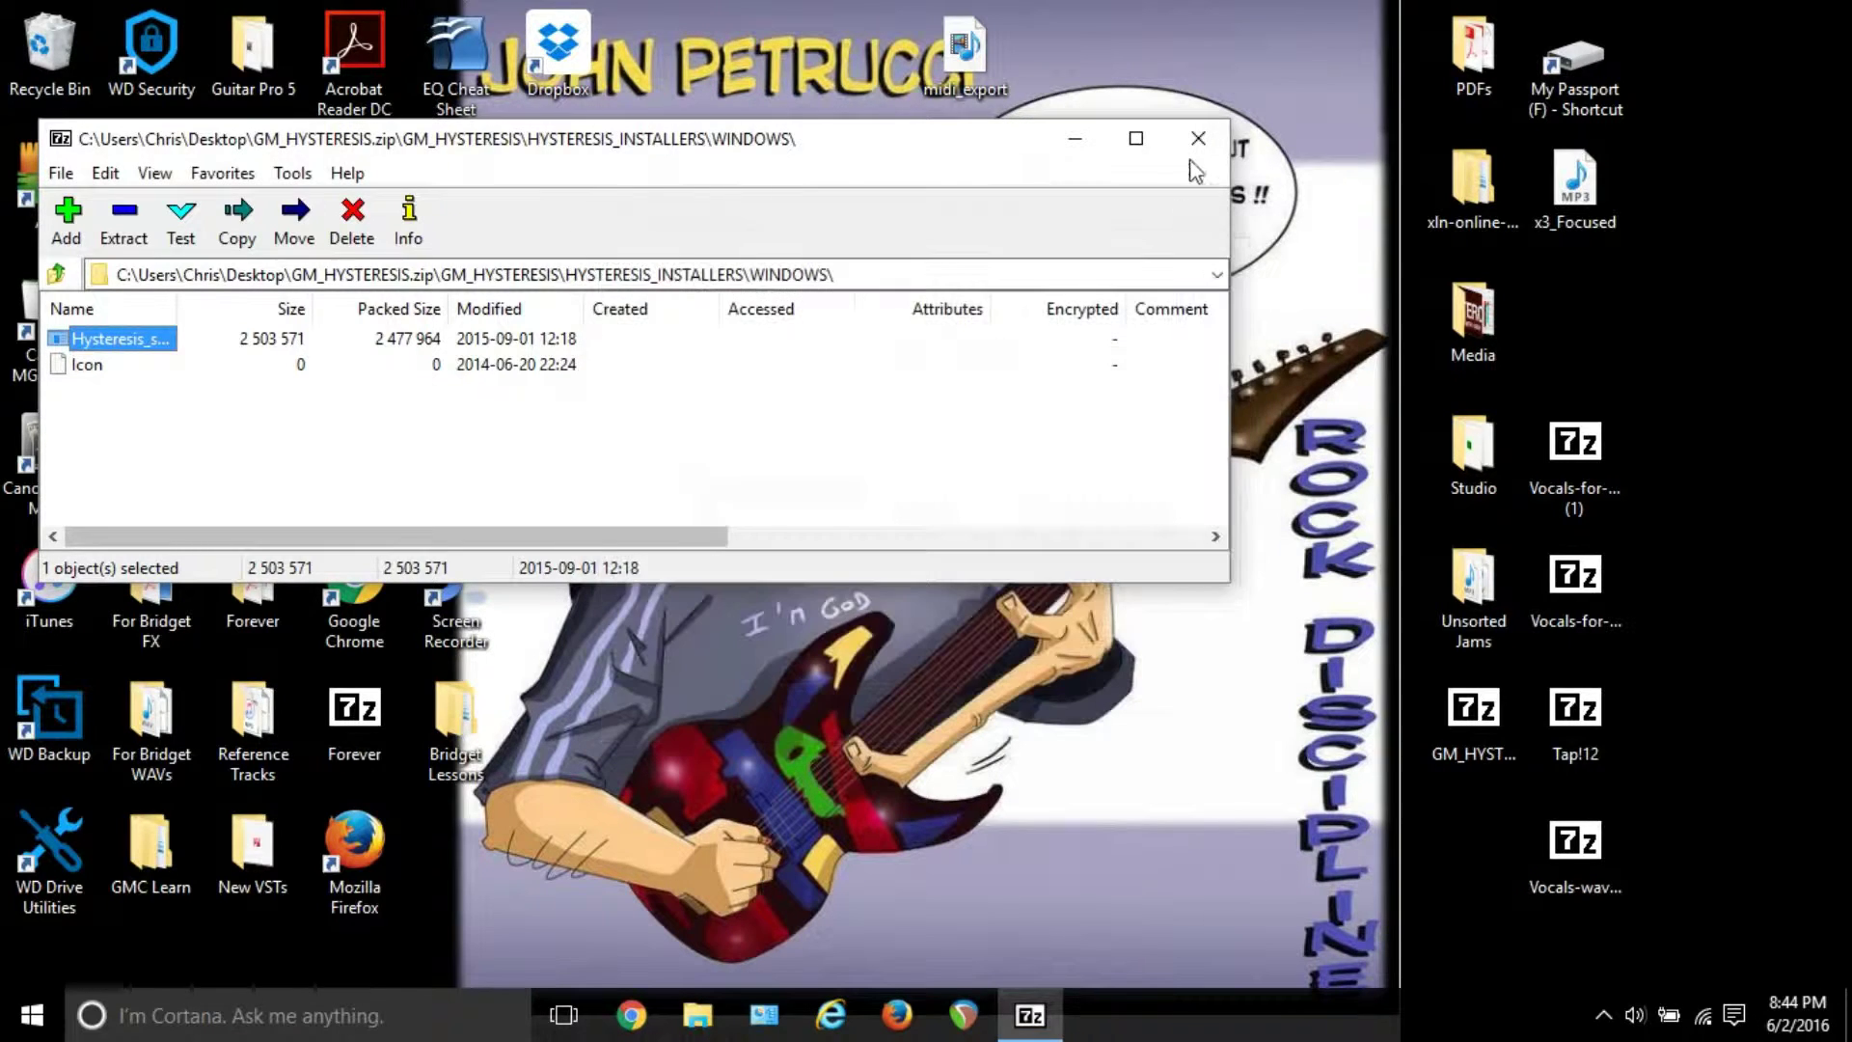
left_click(1198, 138)
Switch to REAPER and open the VST plug-ins settings in its preferences
left_click(963, 1014)
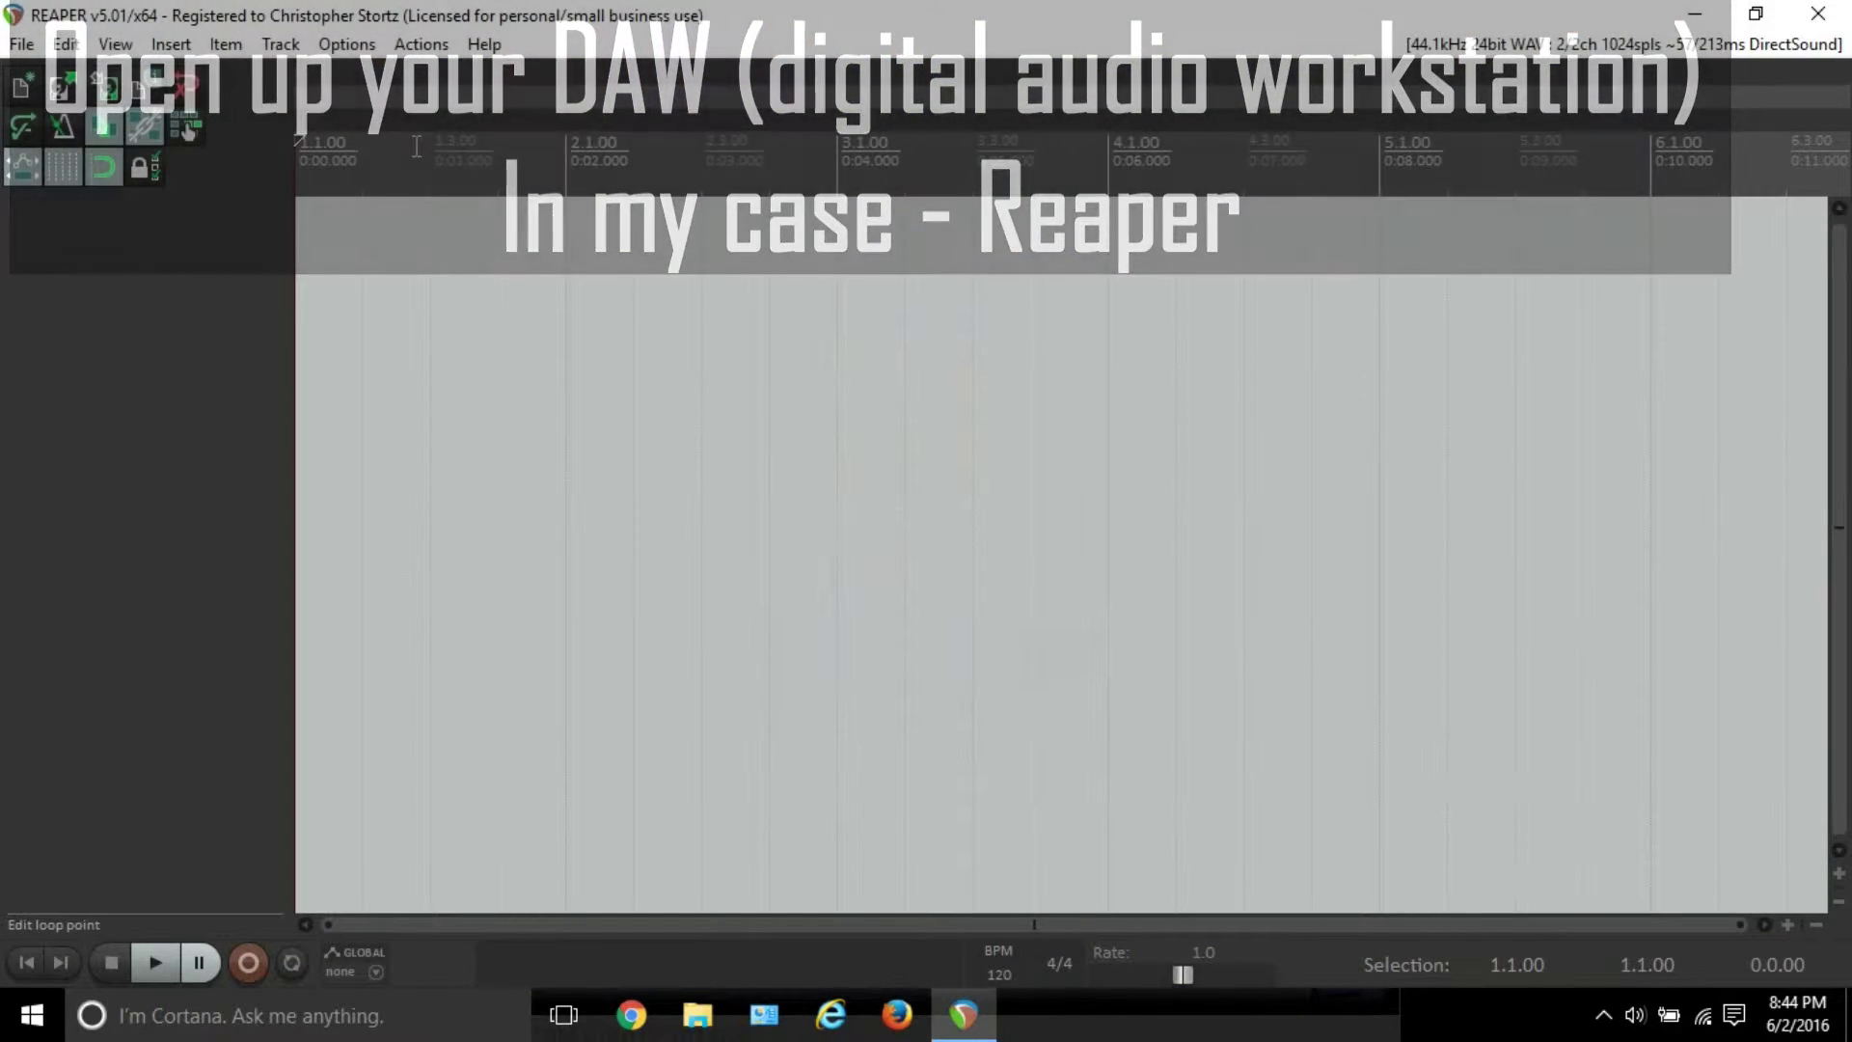
left_click(348, 43)
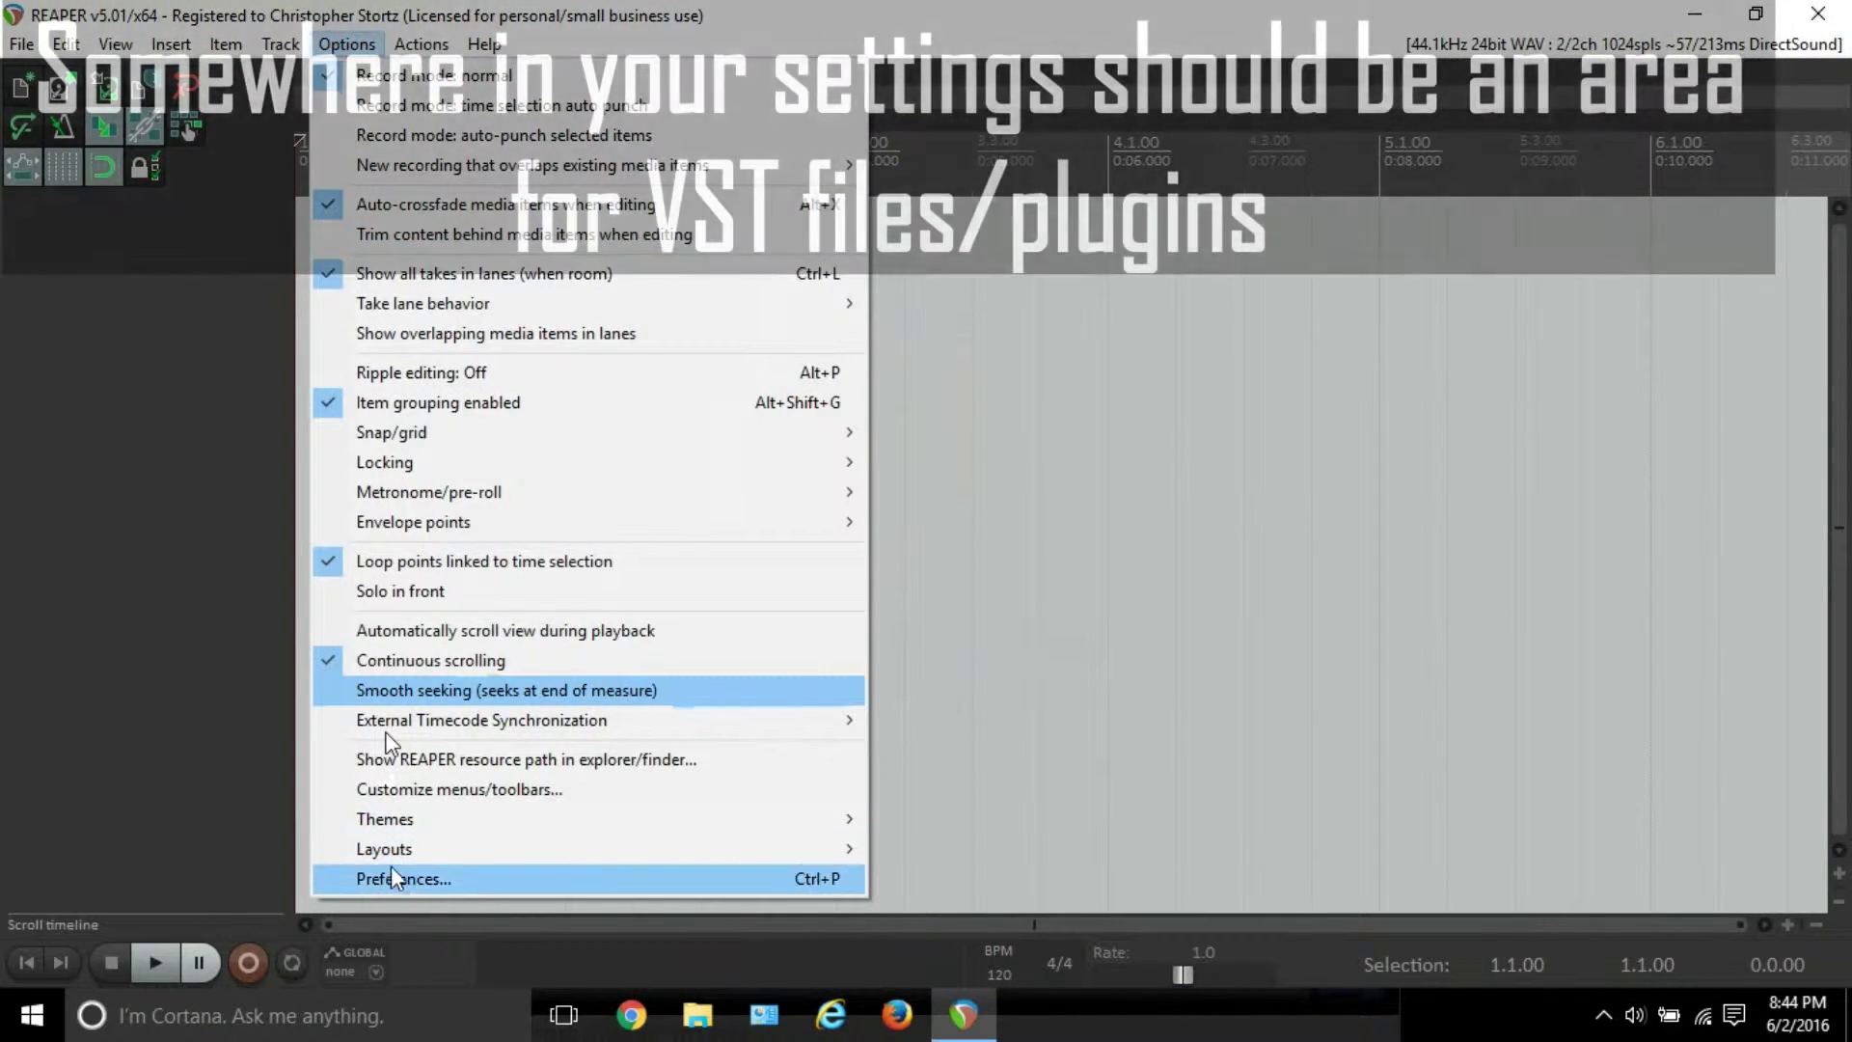
left_click(395, 877)
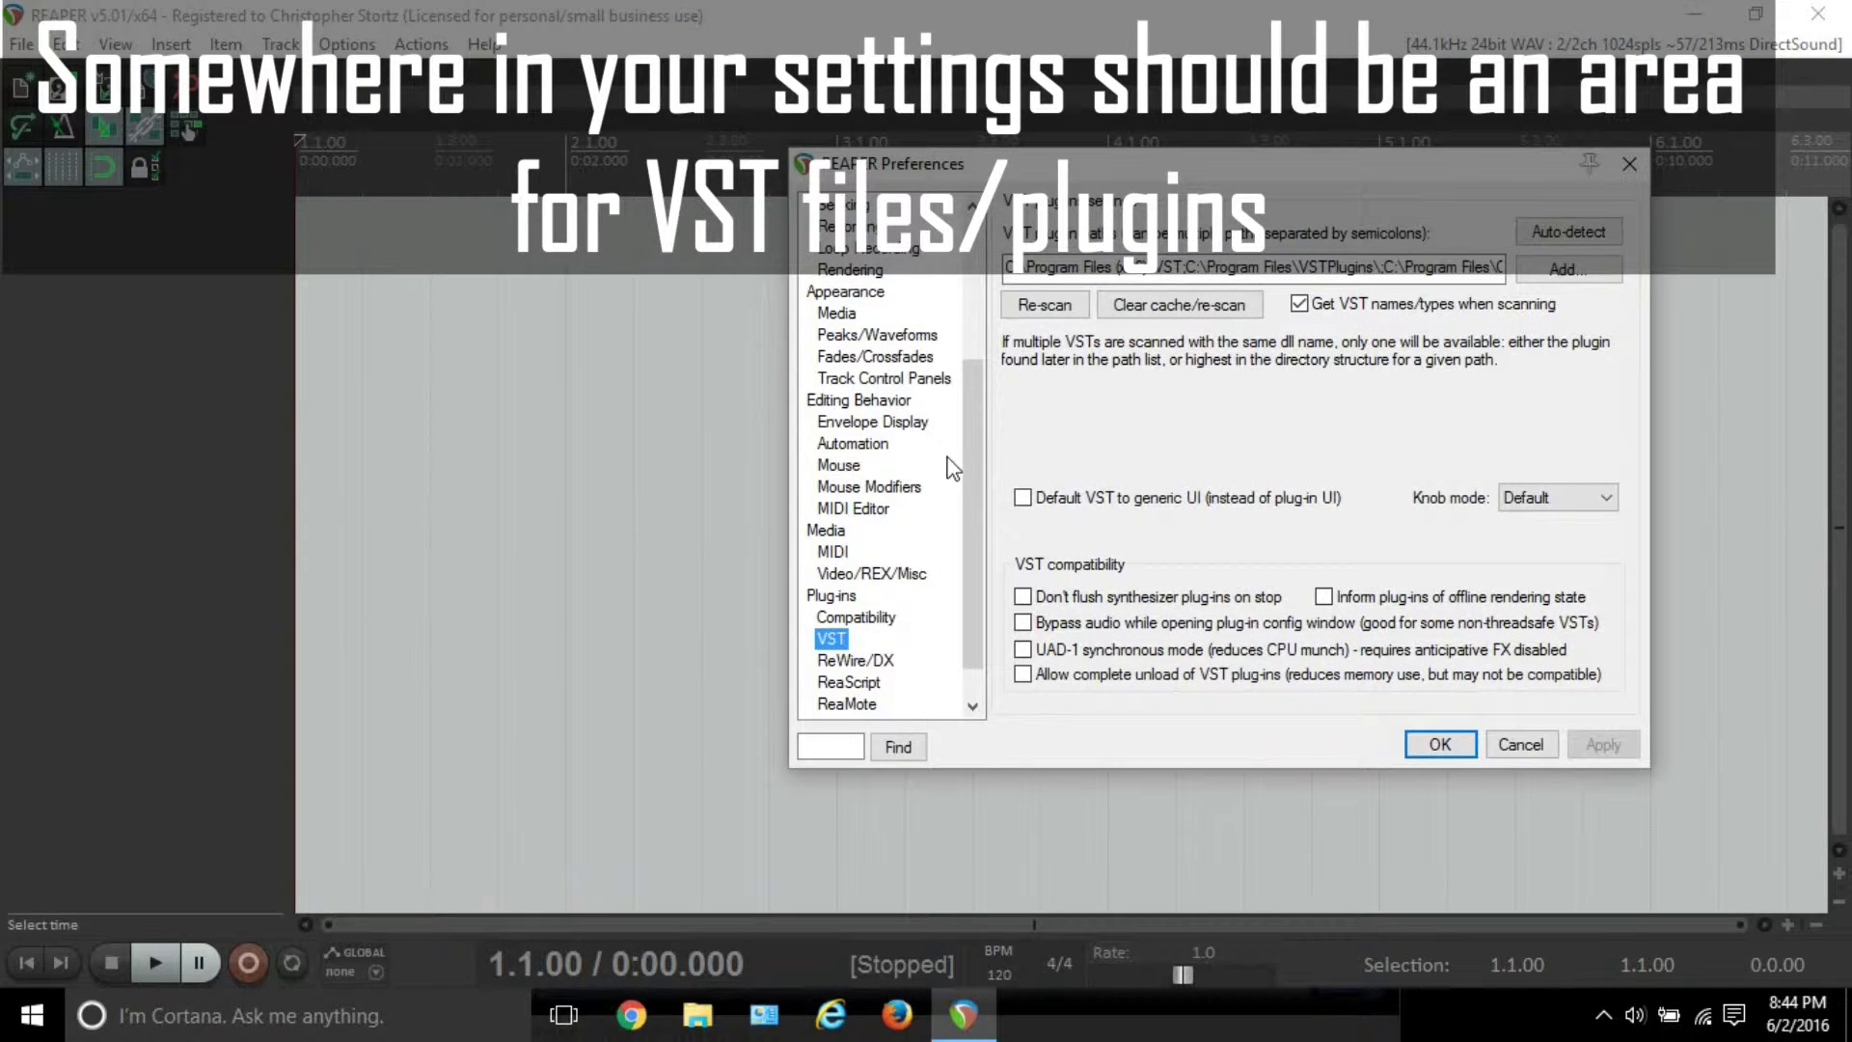
left_click(908, 489)
left_click_drag(967, 497, 974, 550)
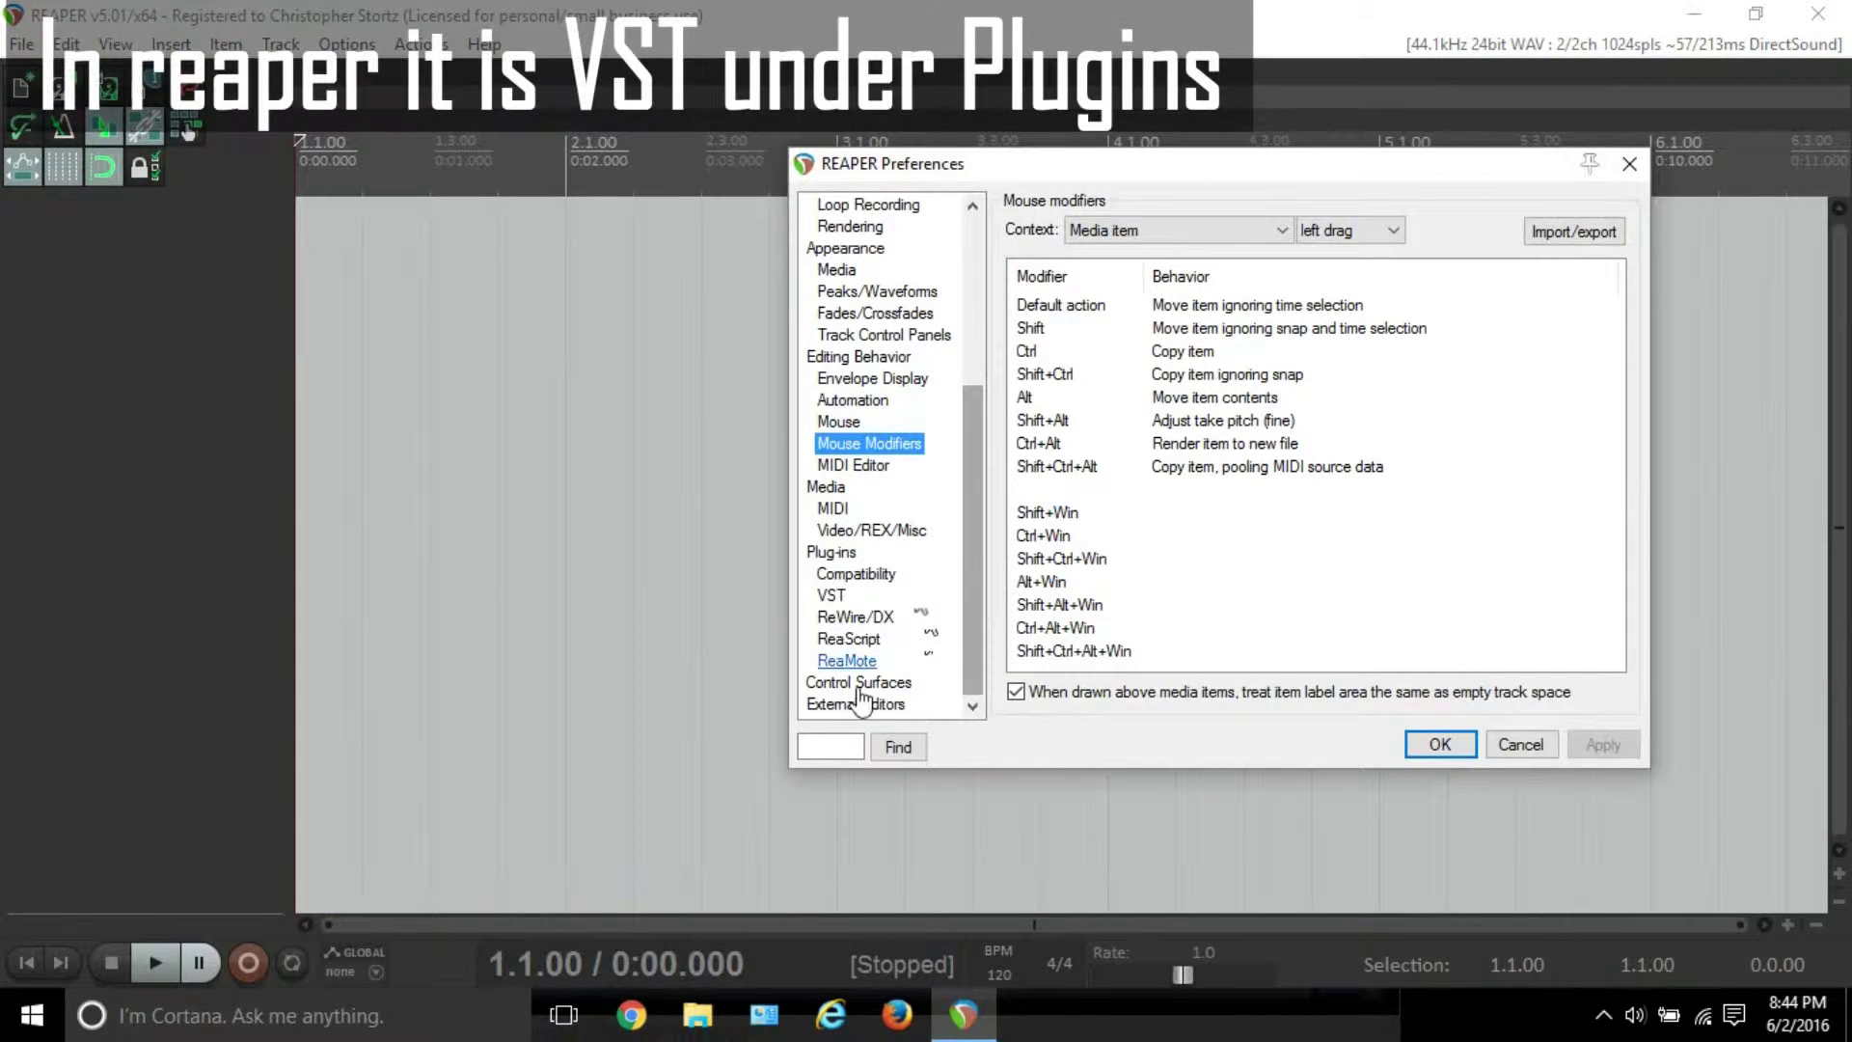
left_click(837, 553)
left_click(838, 596)
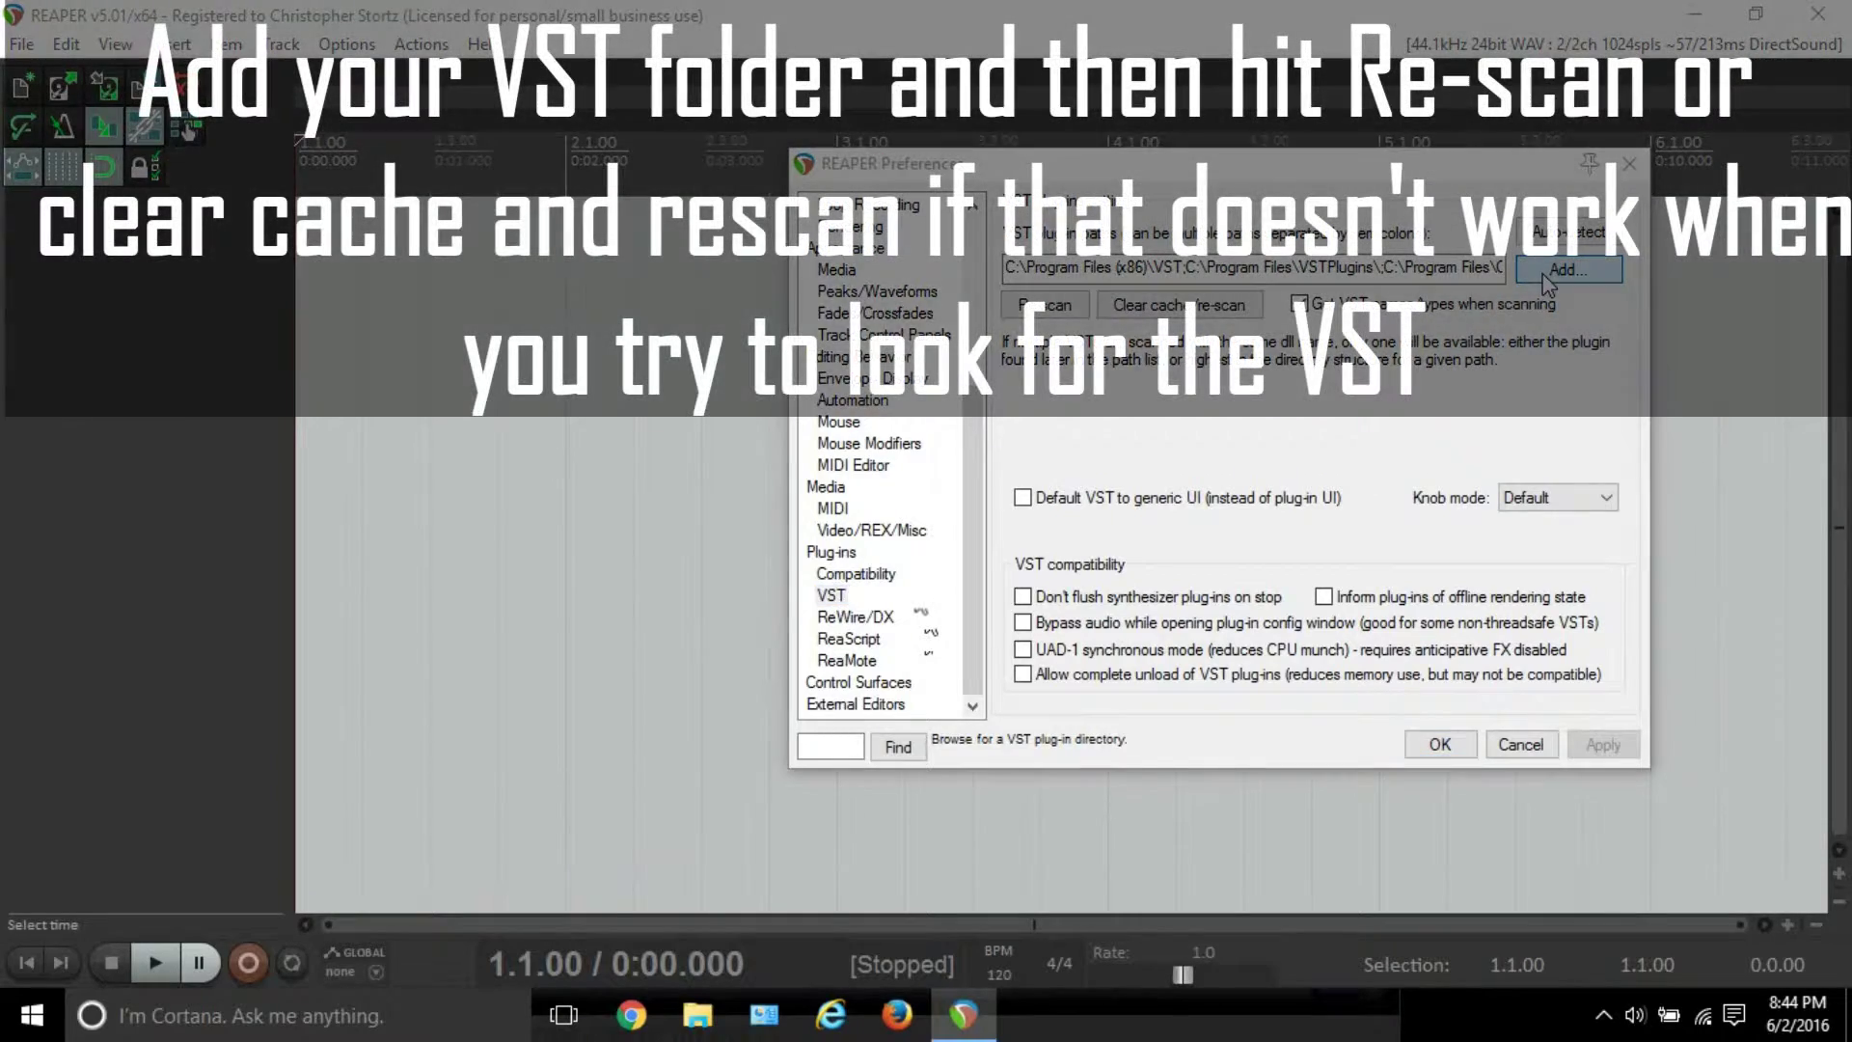
Browse to the VST folder in the personal folder on My Passport (F:), and close the folder browser and preferences without adding it
left_click(1563, 270)
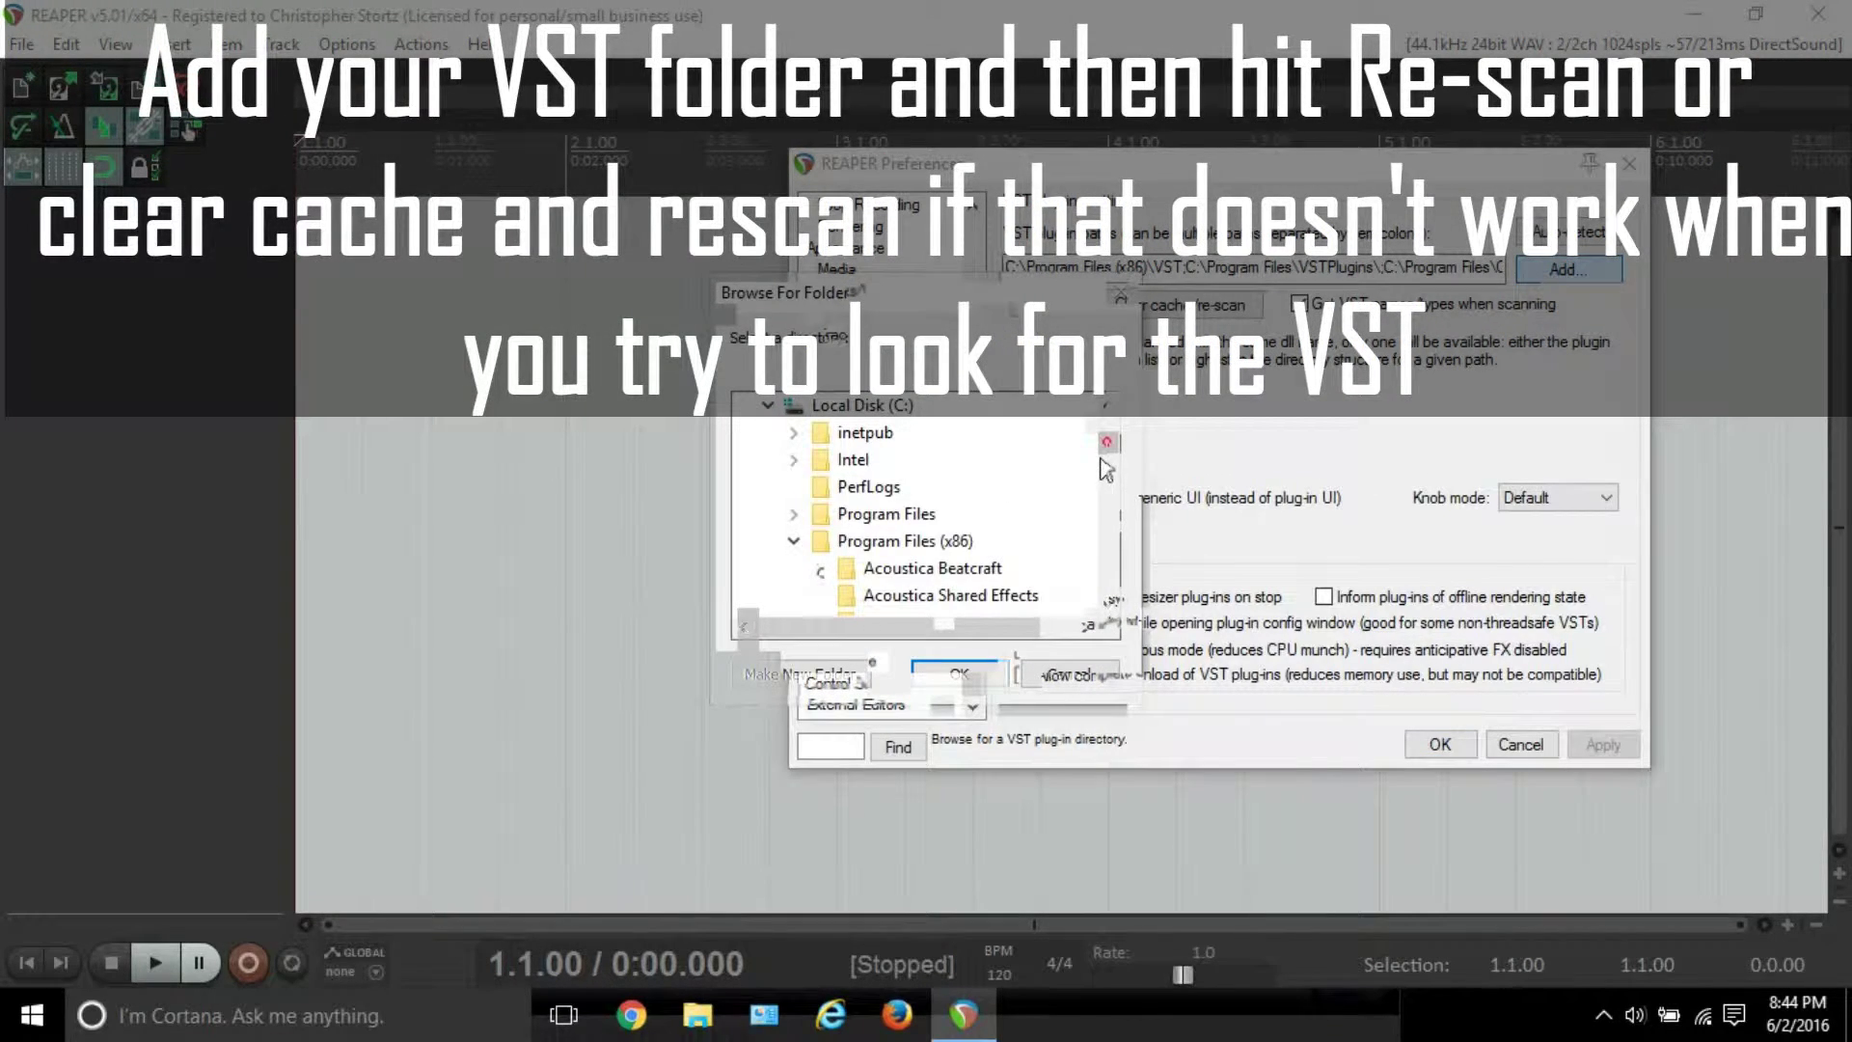
left_click_drag(1106, 470, 1118, 550)
left_click(741, 461)
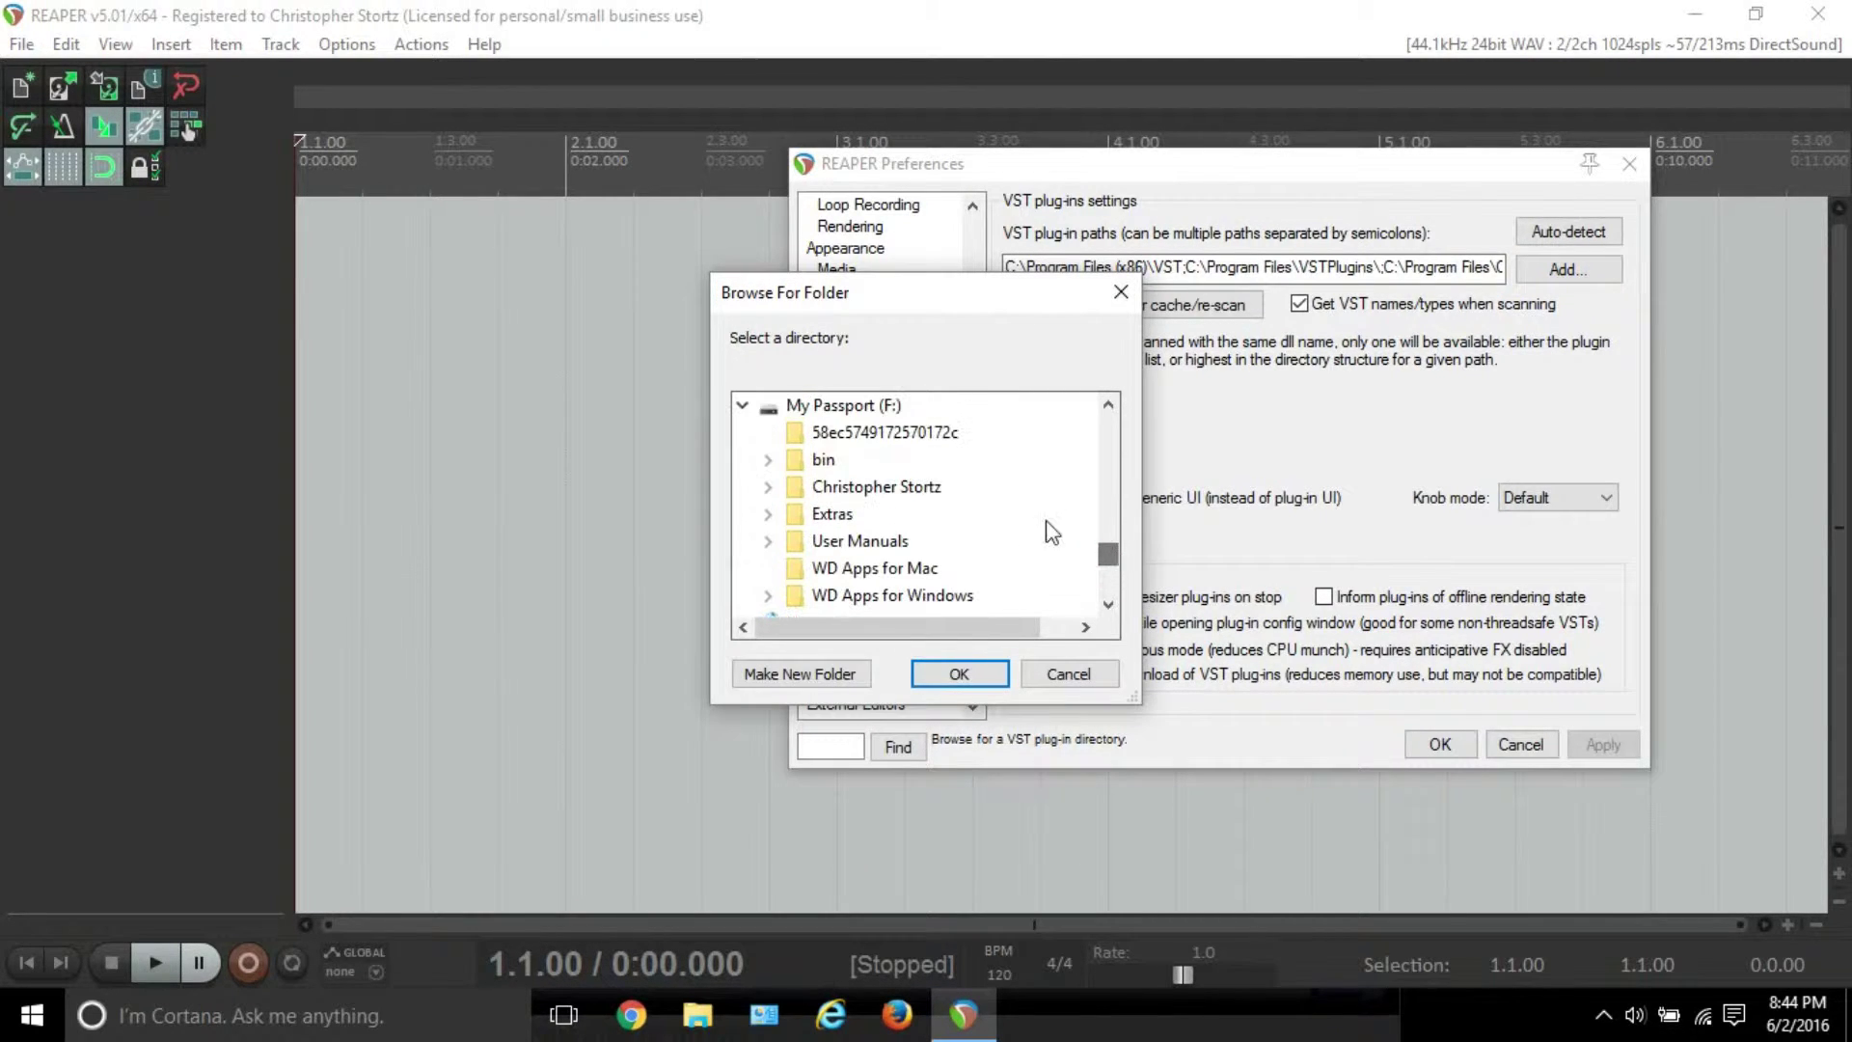
left_click(767, 488)
scroll(1093, 543, "down", 4)
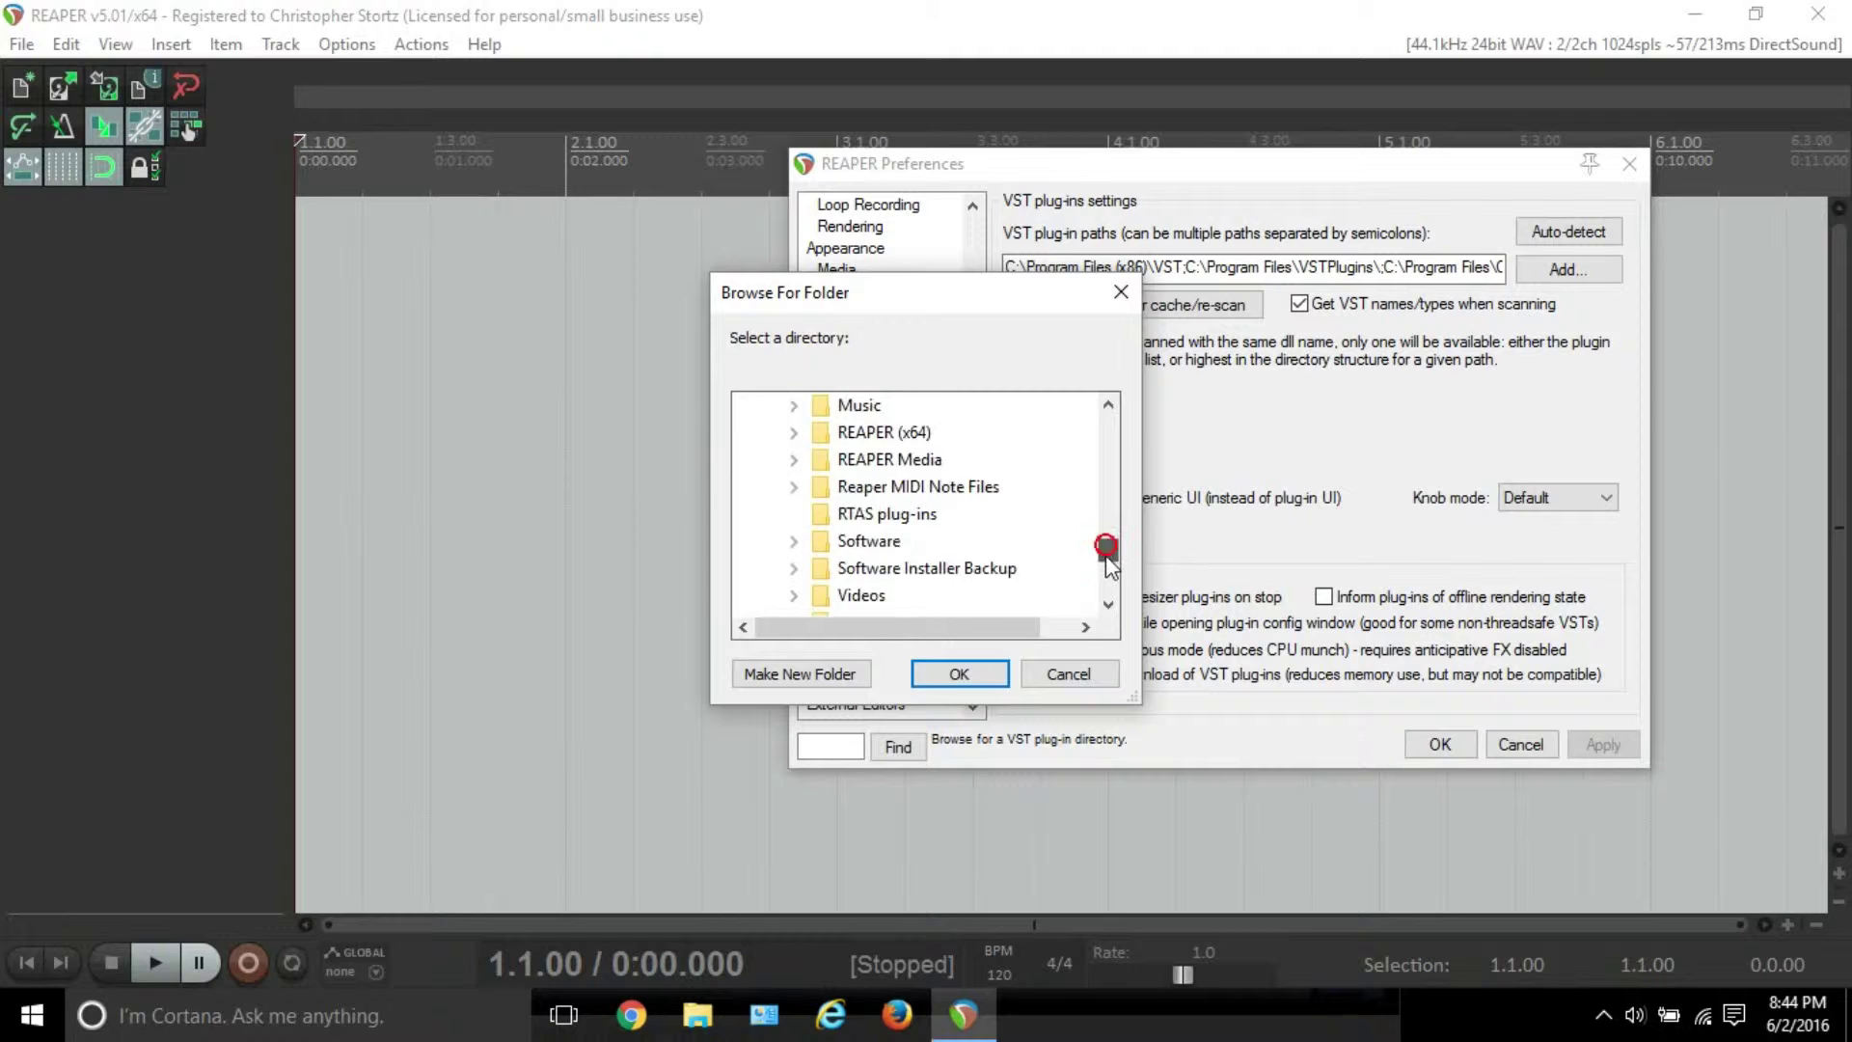
left_click(855, 518)
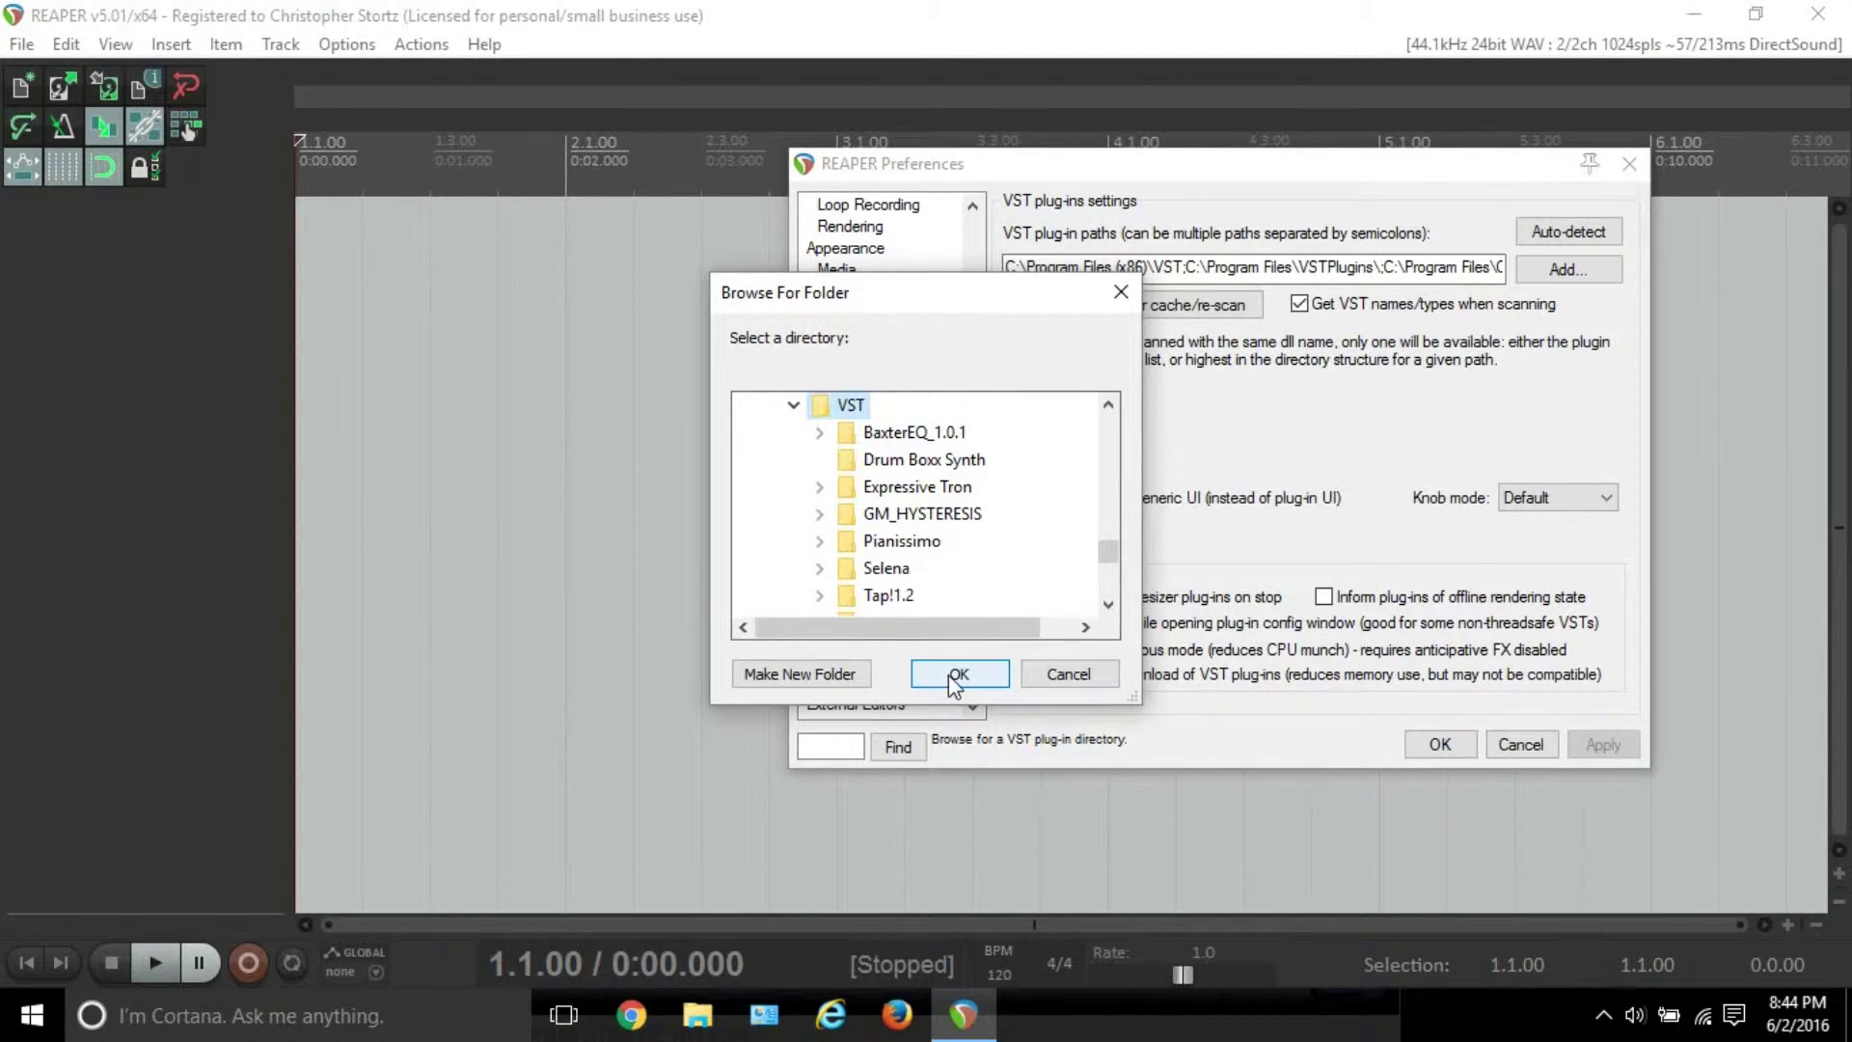
left_click(1132, 297)
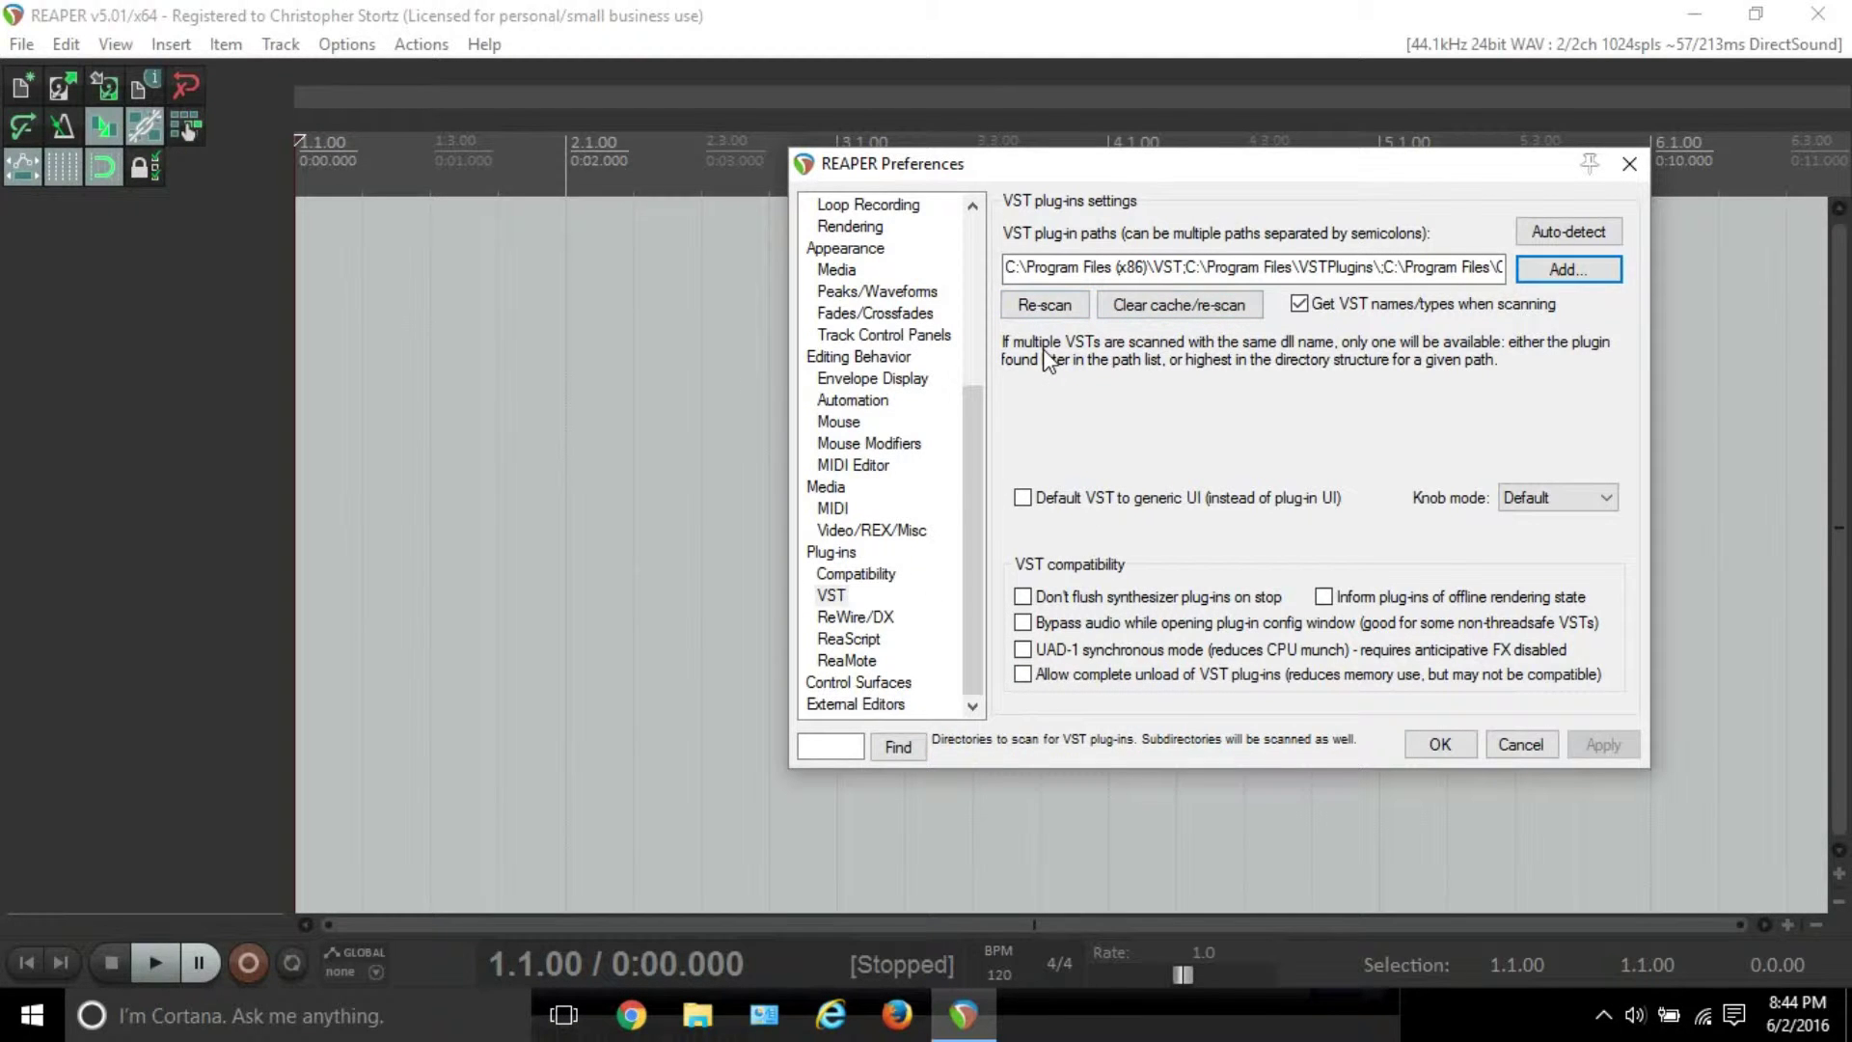
left_click(1629, 163)
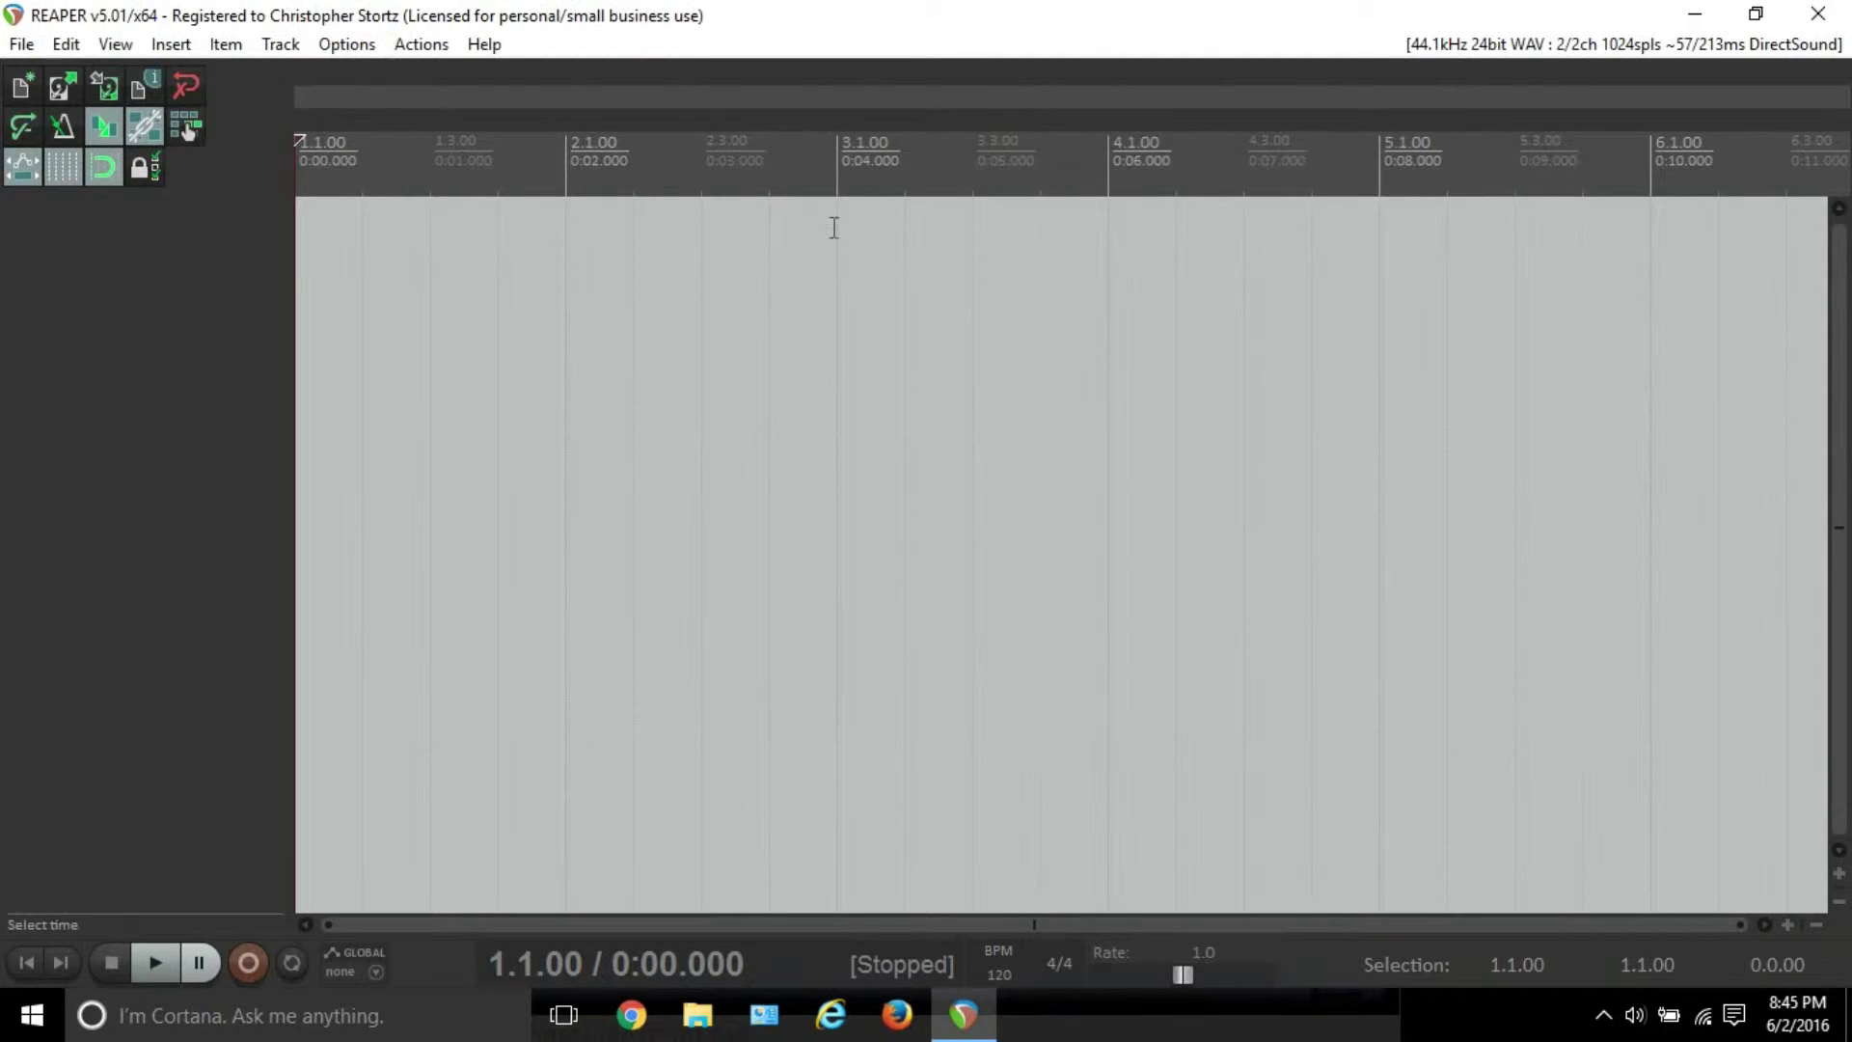
Create a new track and add the Hysteresis (Glitchmachines) VST to its FX chain, filtering the plugin list by "hyster"
right_click(241, 249)
left_click(266, 264)
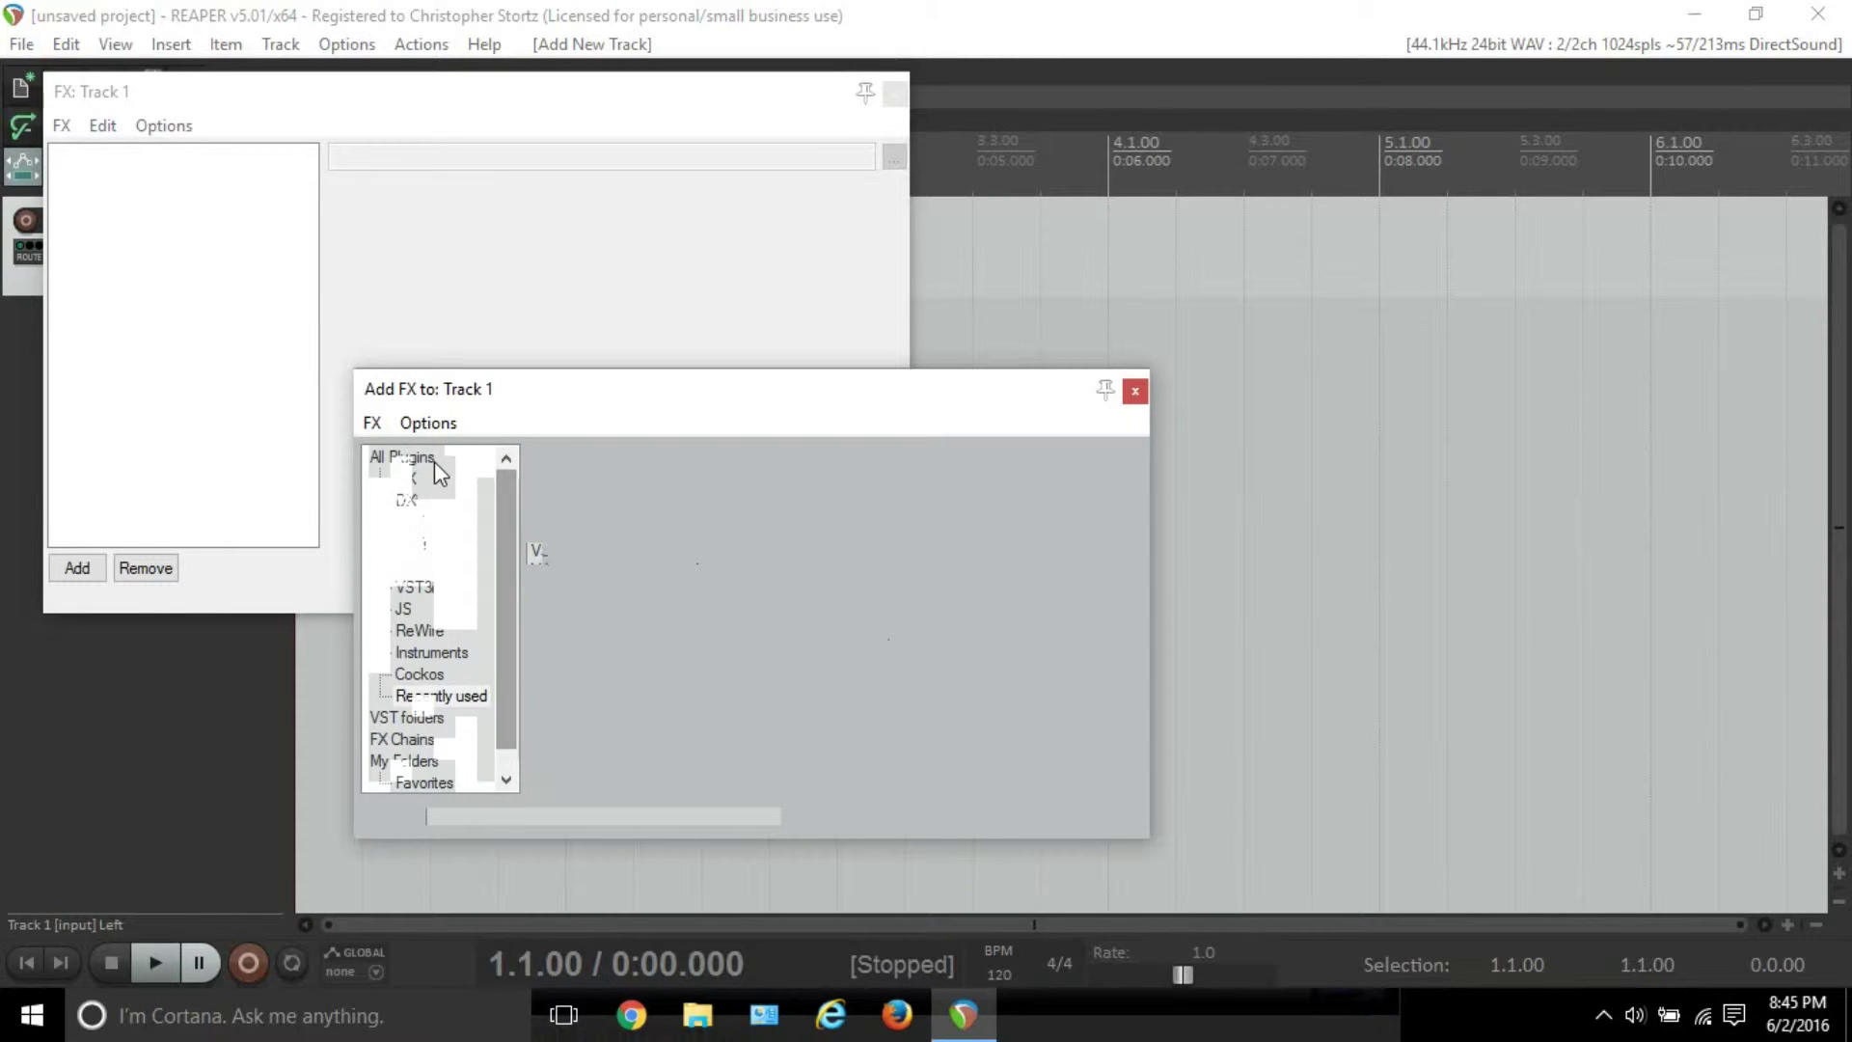
left_click(525, 813)
type("hyster")
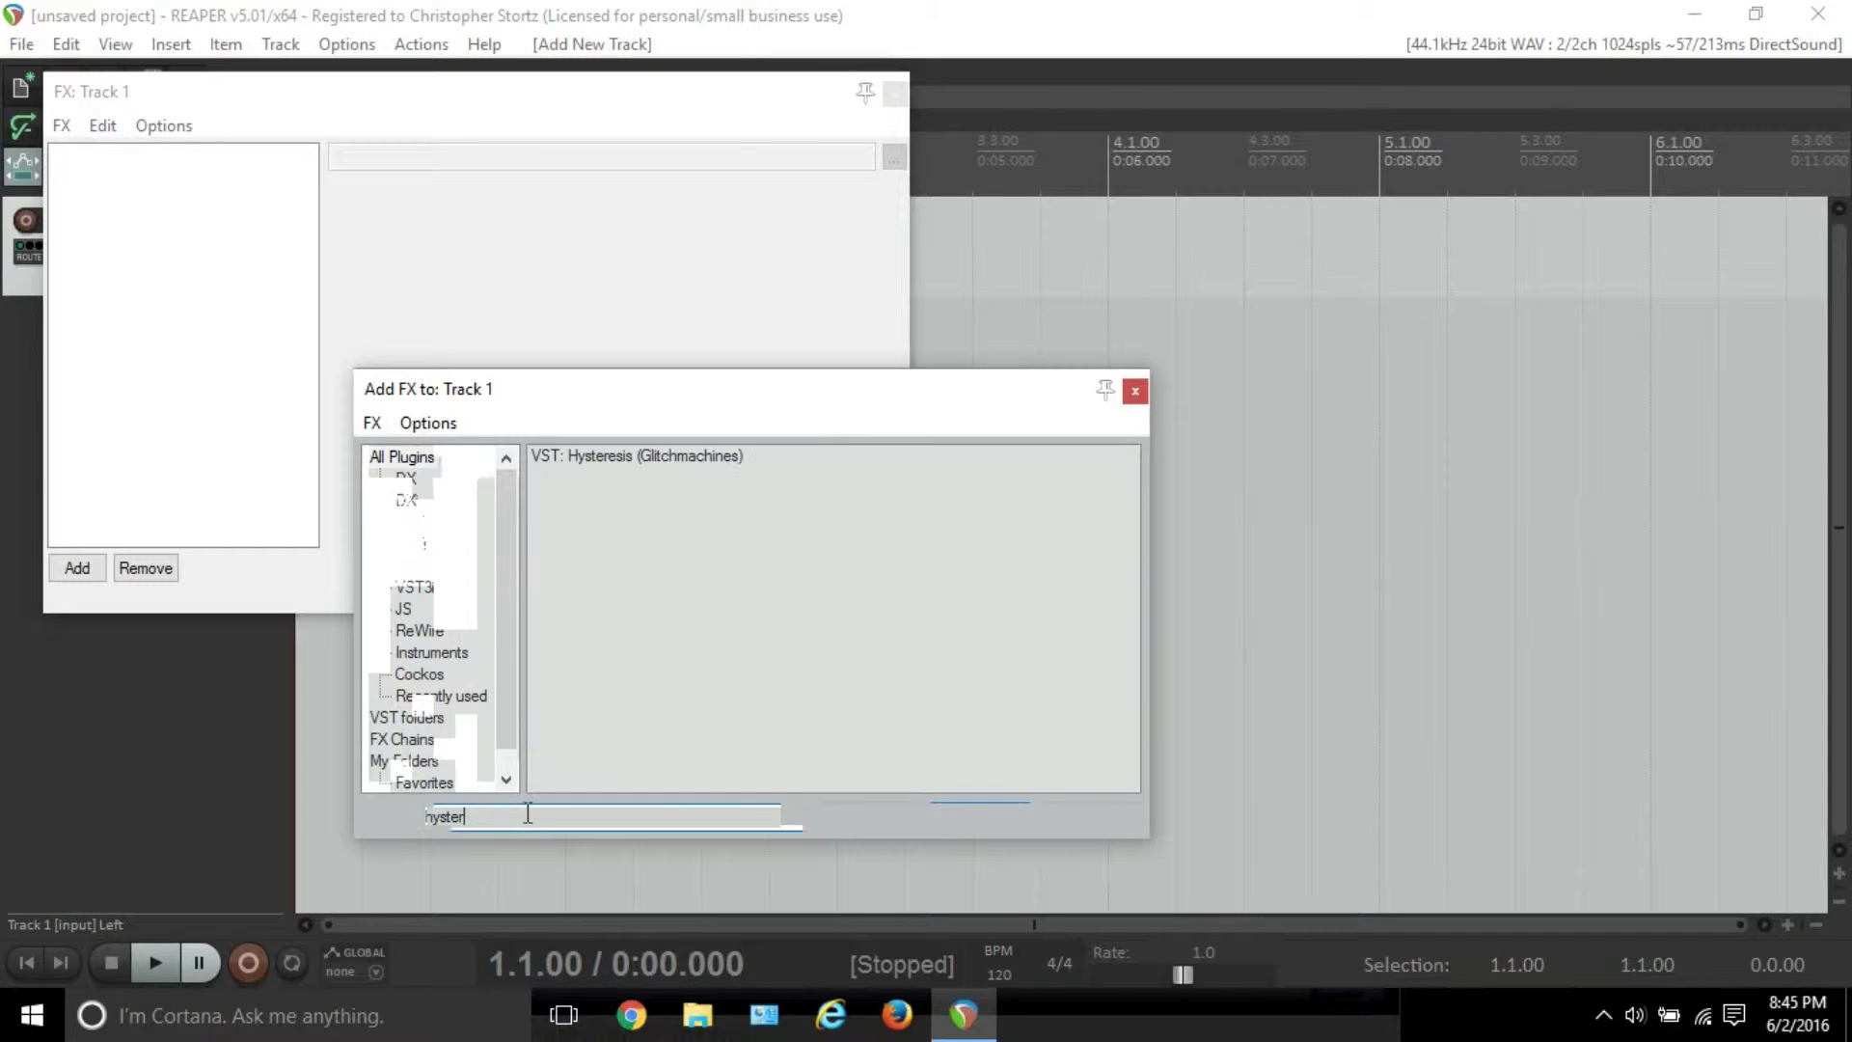
double_click(646, 462)
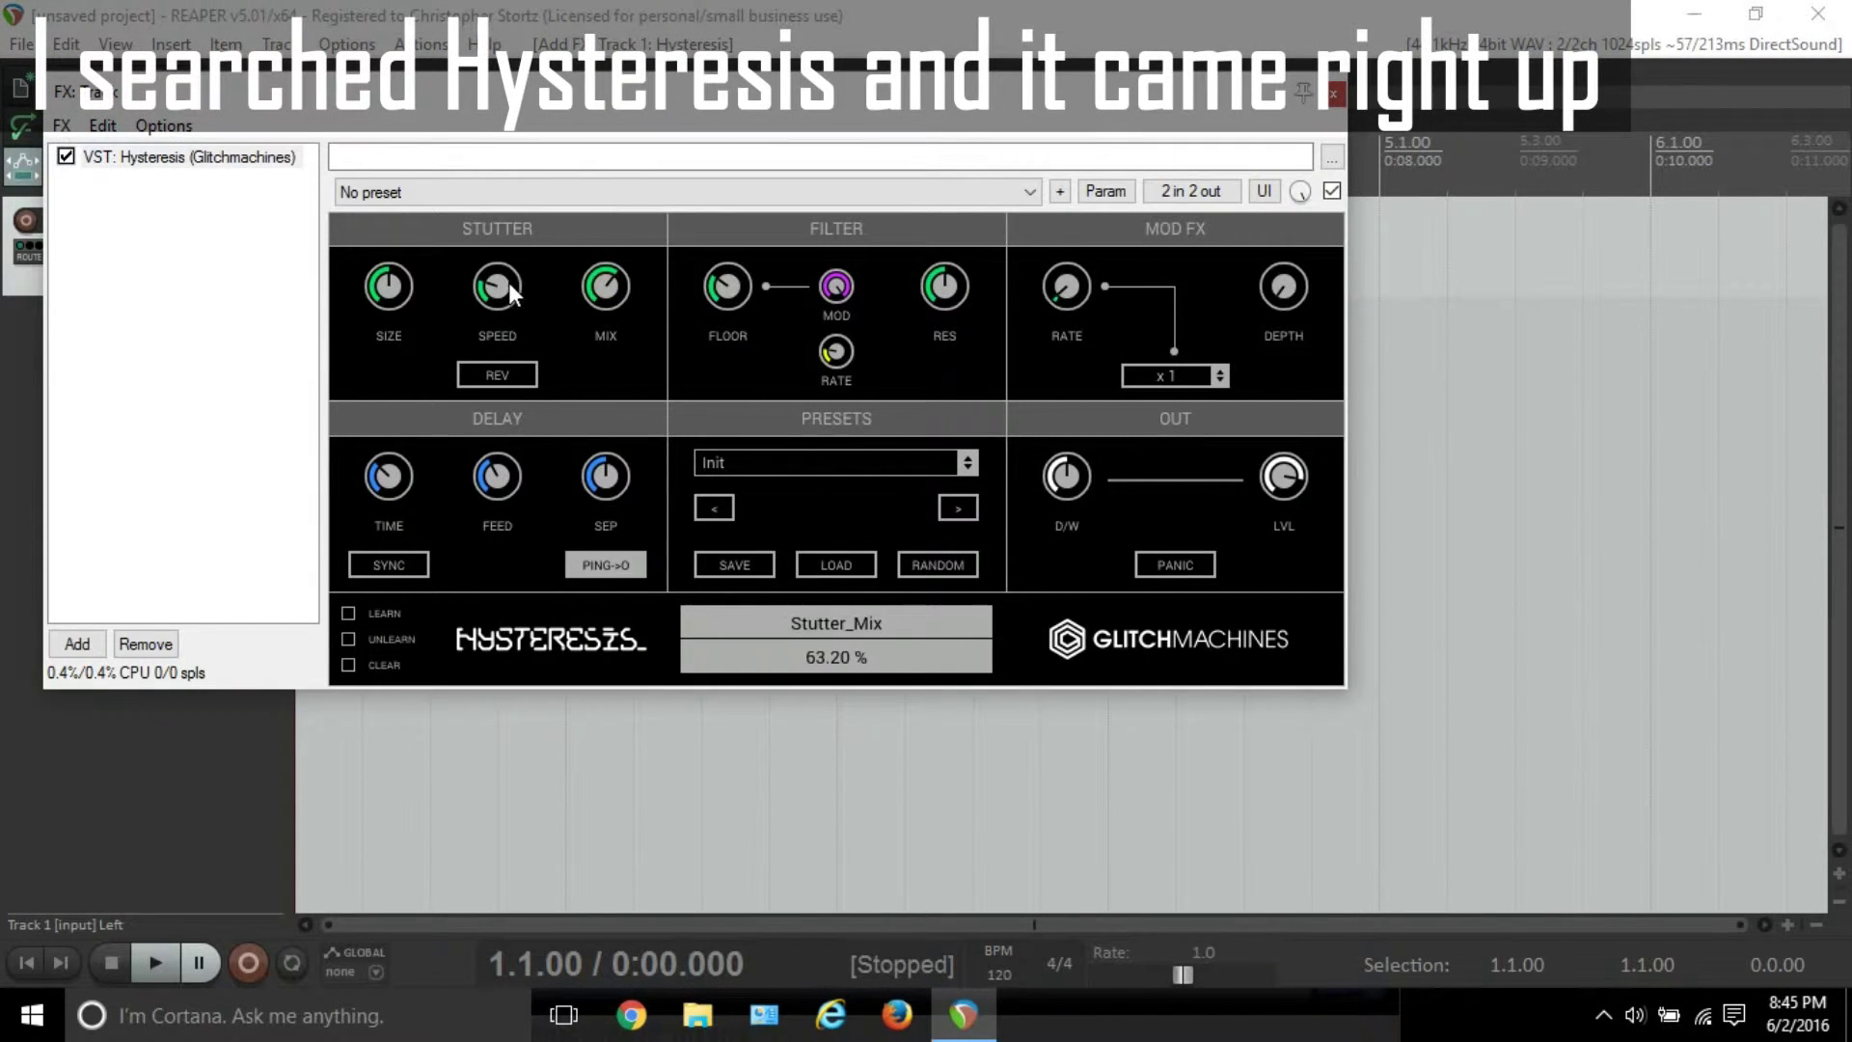
Clear the plugin filter and add TSE BOD v2 (TSE AUDIO) from the recently used plugins to Track 1's FX chain
left_click(232, 257)
left_click(77, 643)
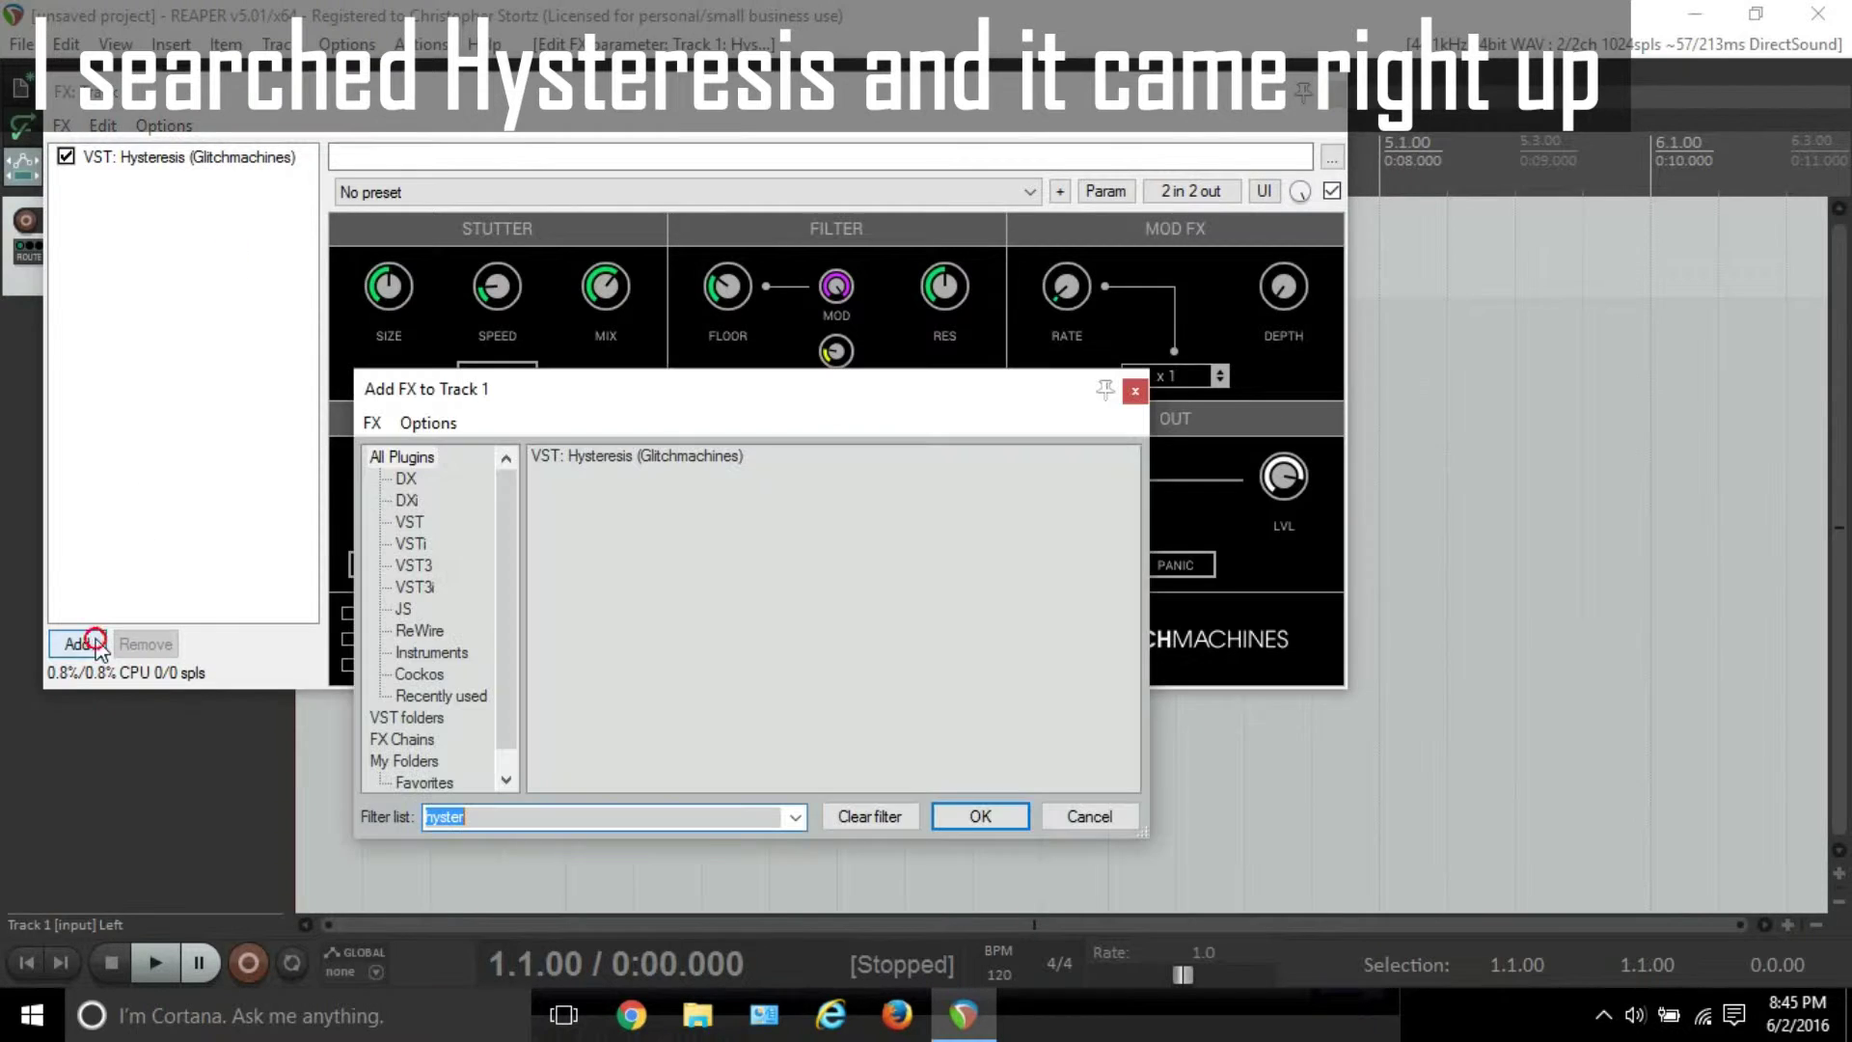
key("BackSpace")
left_click(441, 696)
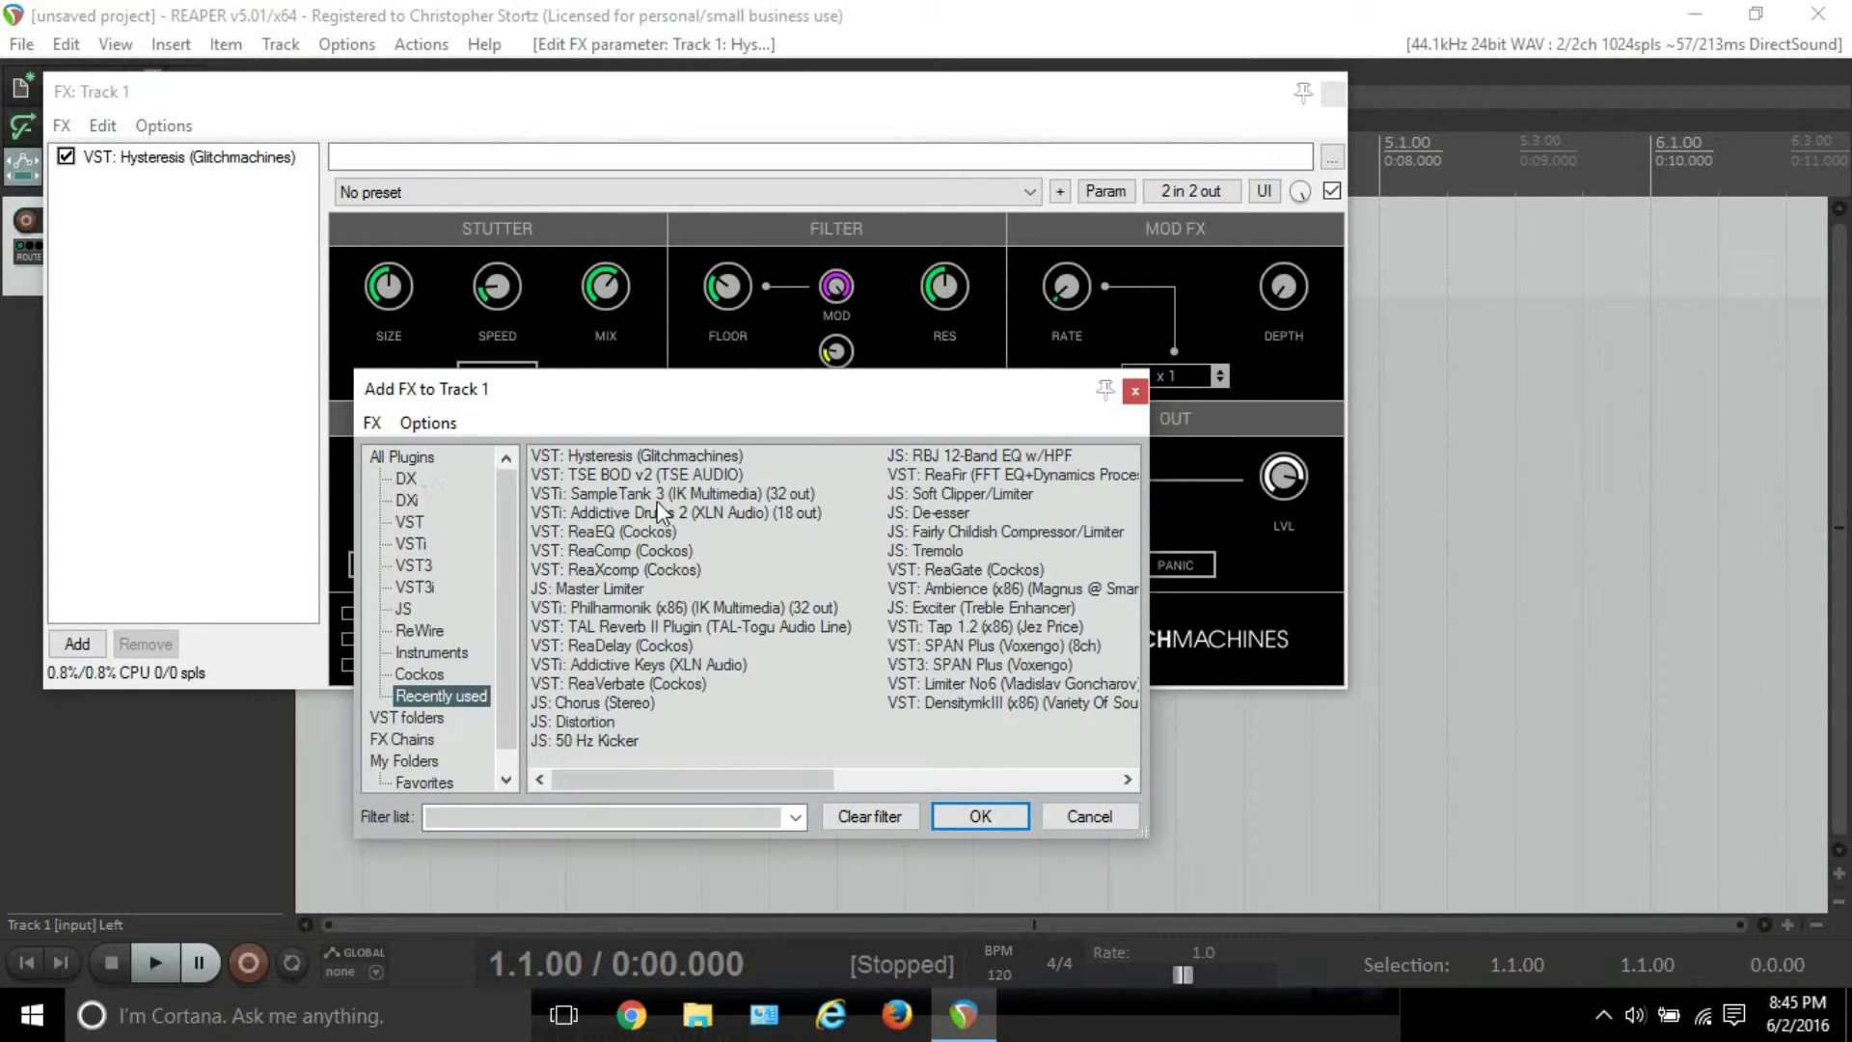
left_click(656, 474)
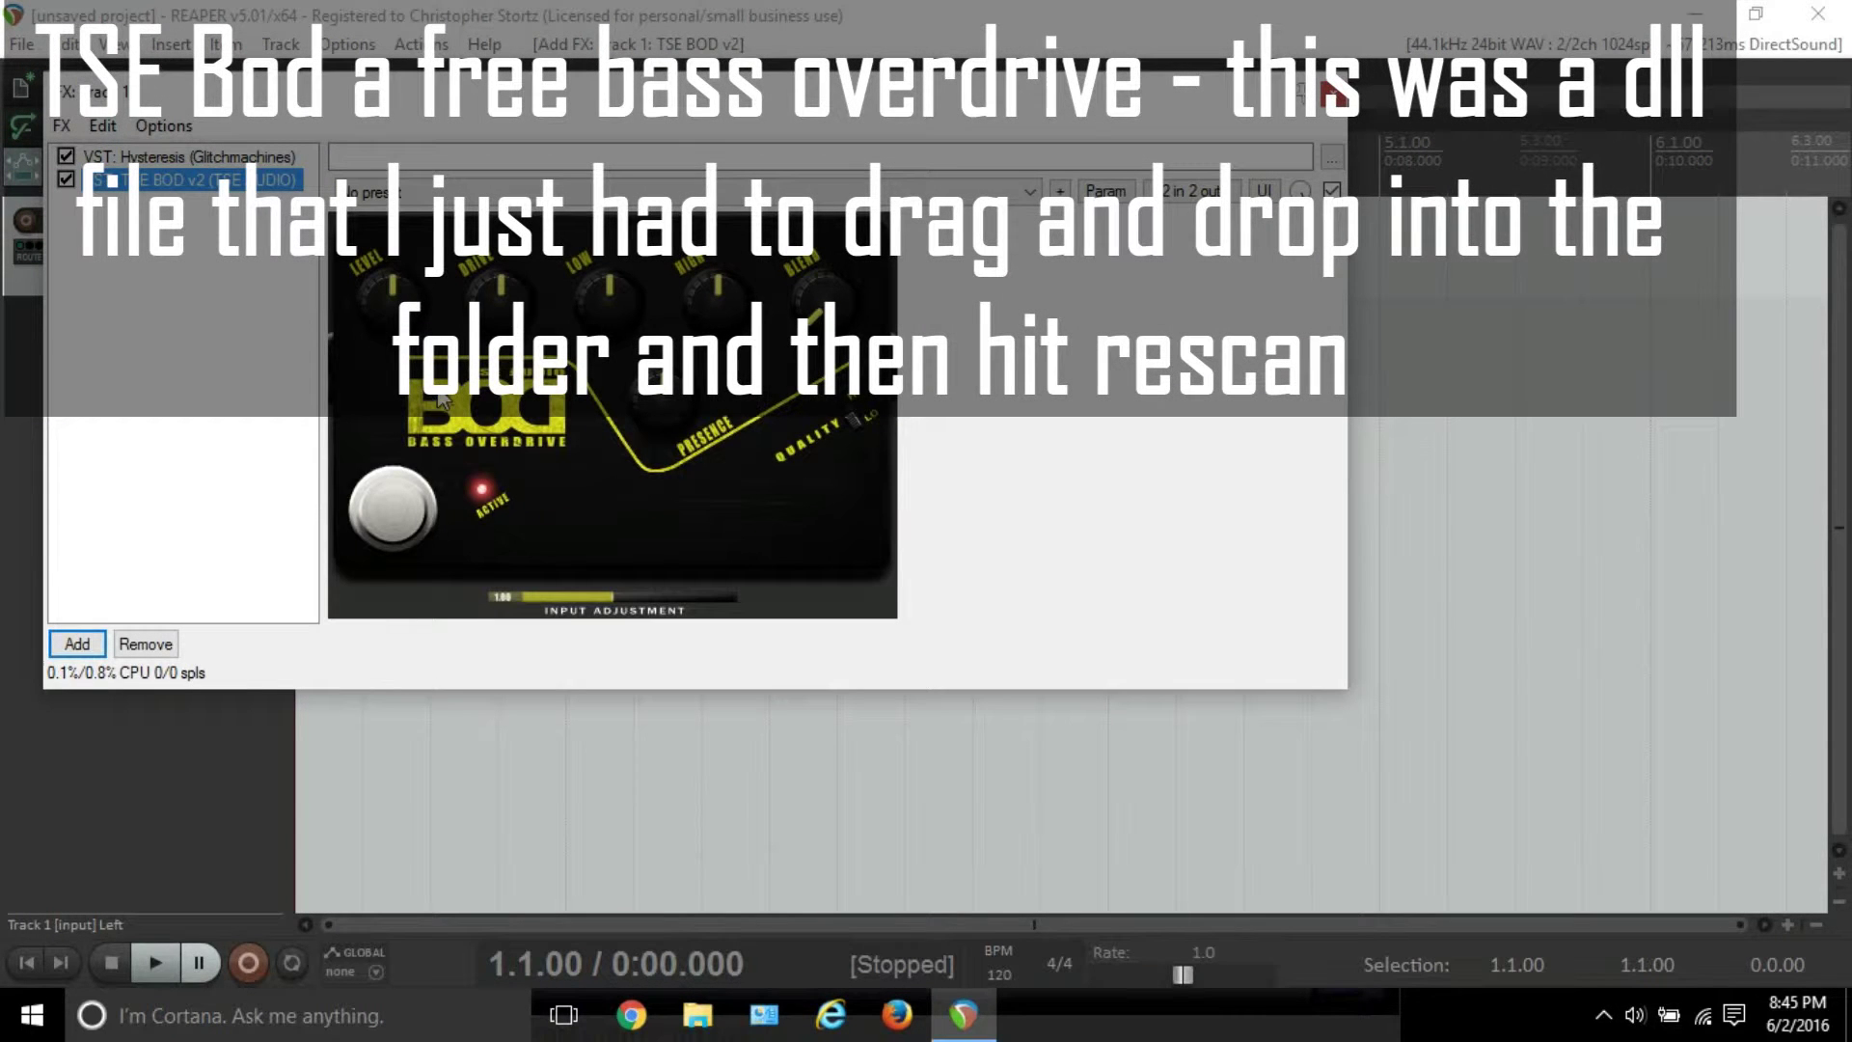
Adjust the Drive, Level, Low and High knobs of TSE BOD v2, and move it above Hysteresis in the FX chain
left_click_drag(494, 297, 483, 241)
left_click_drag(397, 301, 409, 360)
left_click_drag(601, 302, 586, 244)
left_click_drag(720, 292, 802, 180)
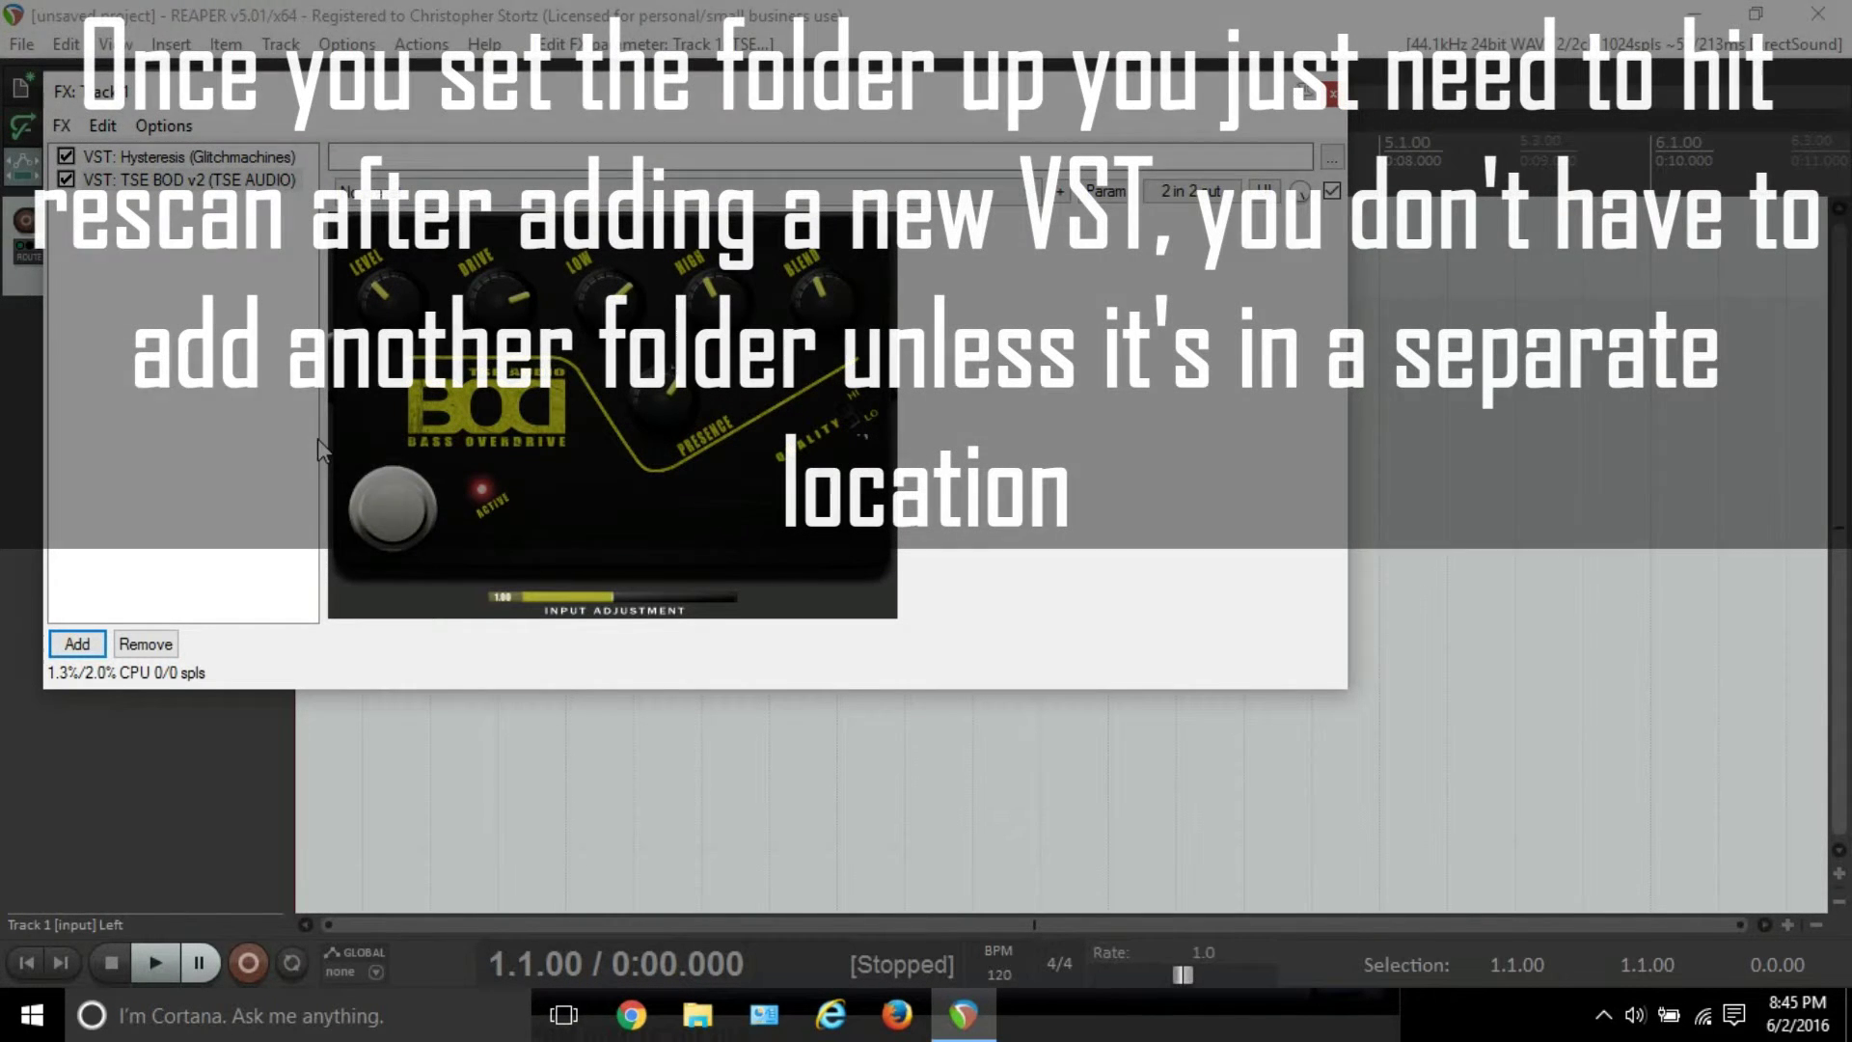
left_click_drag(157, 181, 157, 156)
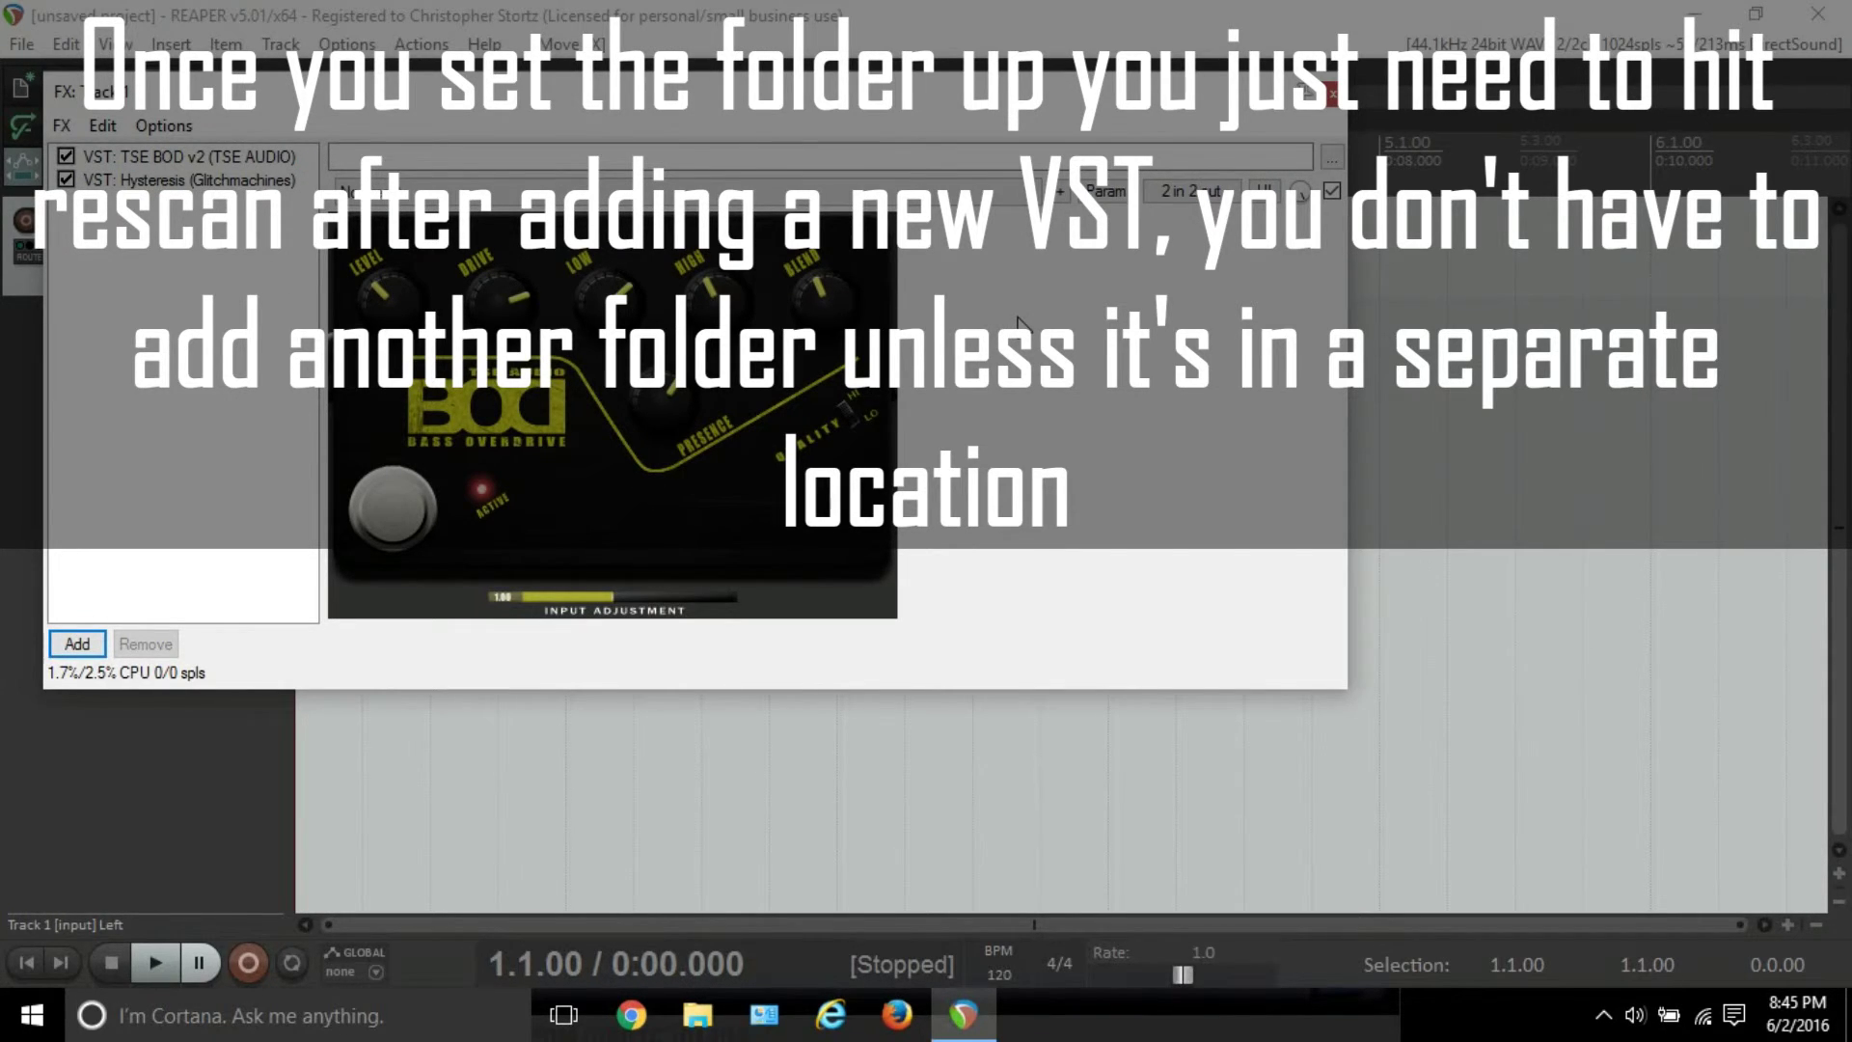
Close Track 1's FX window and exit REAPER without saving the project
left_click(1333, 97)
left_click(1811, 12)
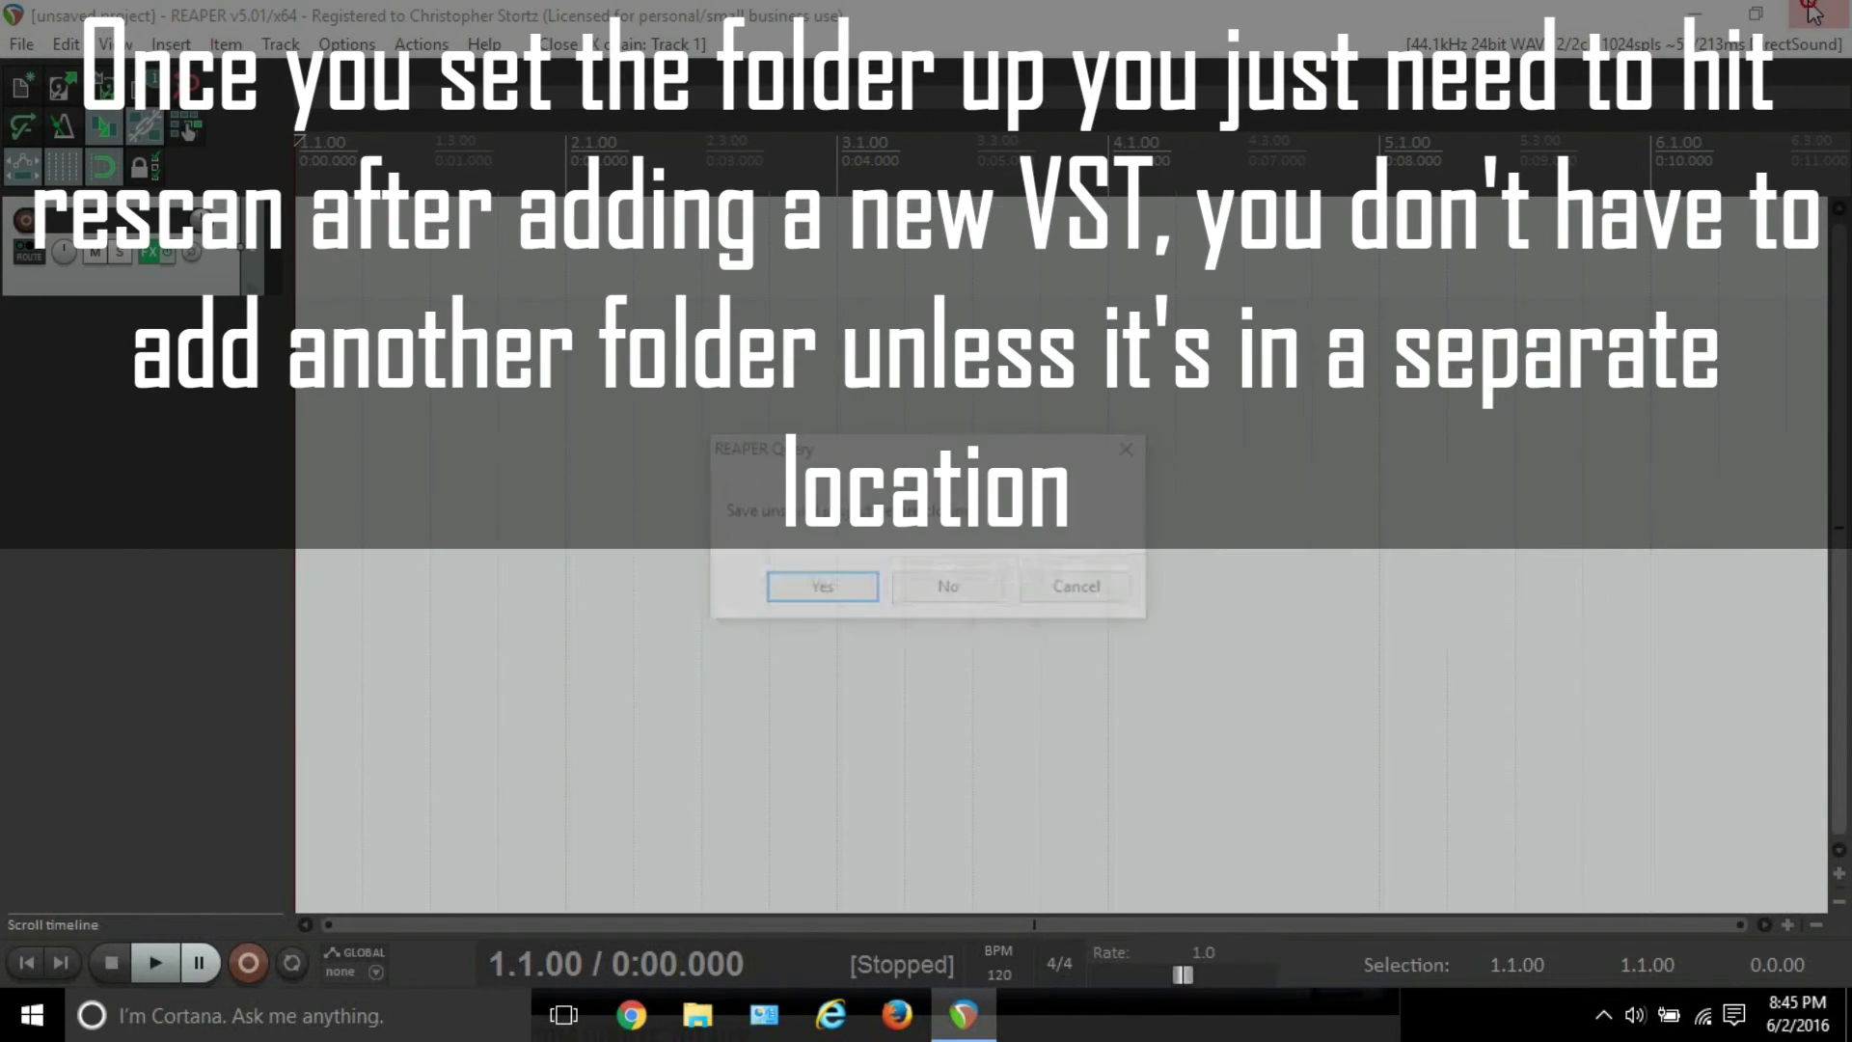
left_click(949, 585)
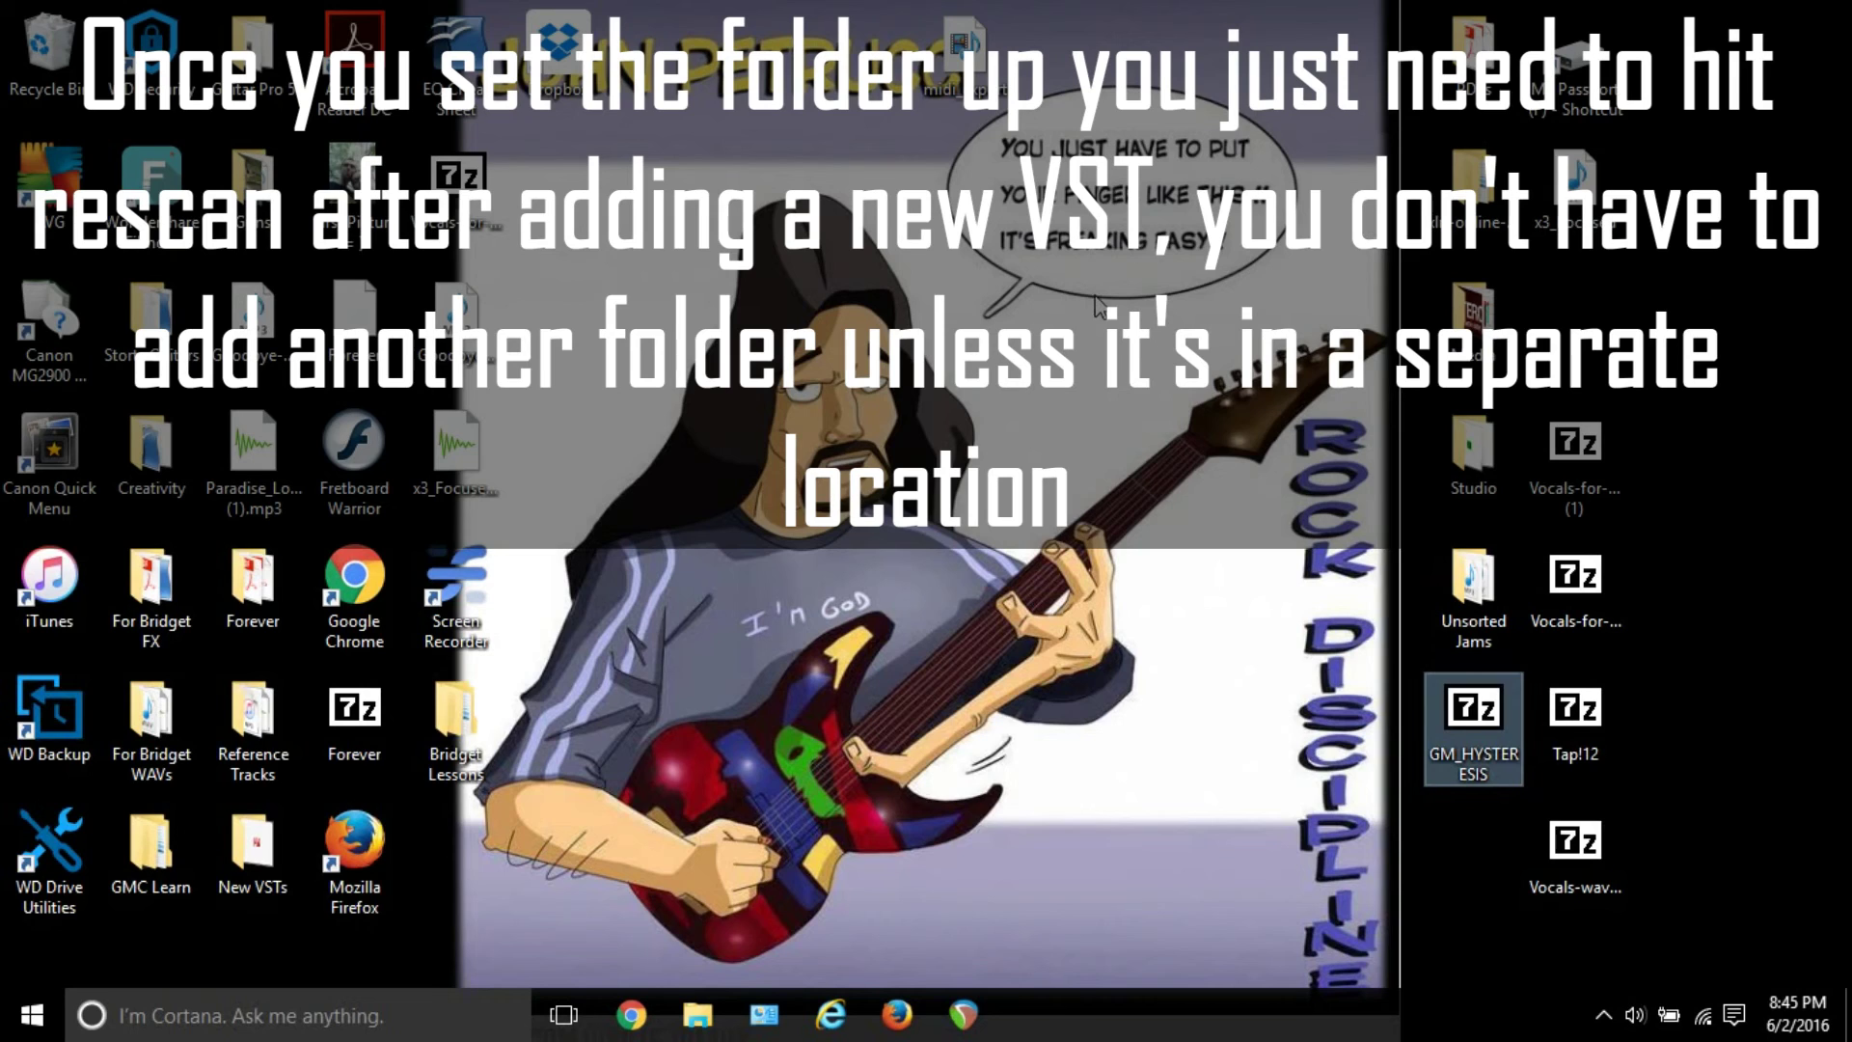
left_click(1095, 296)
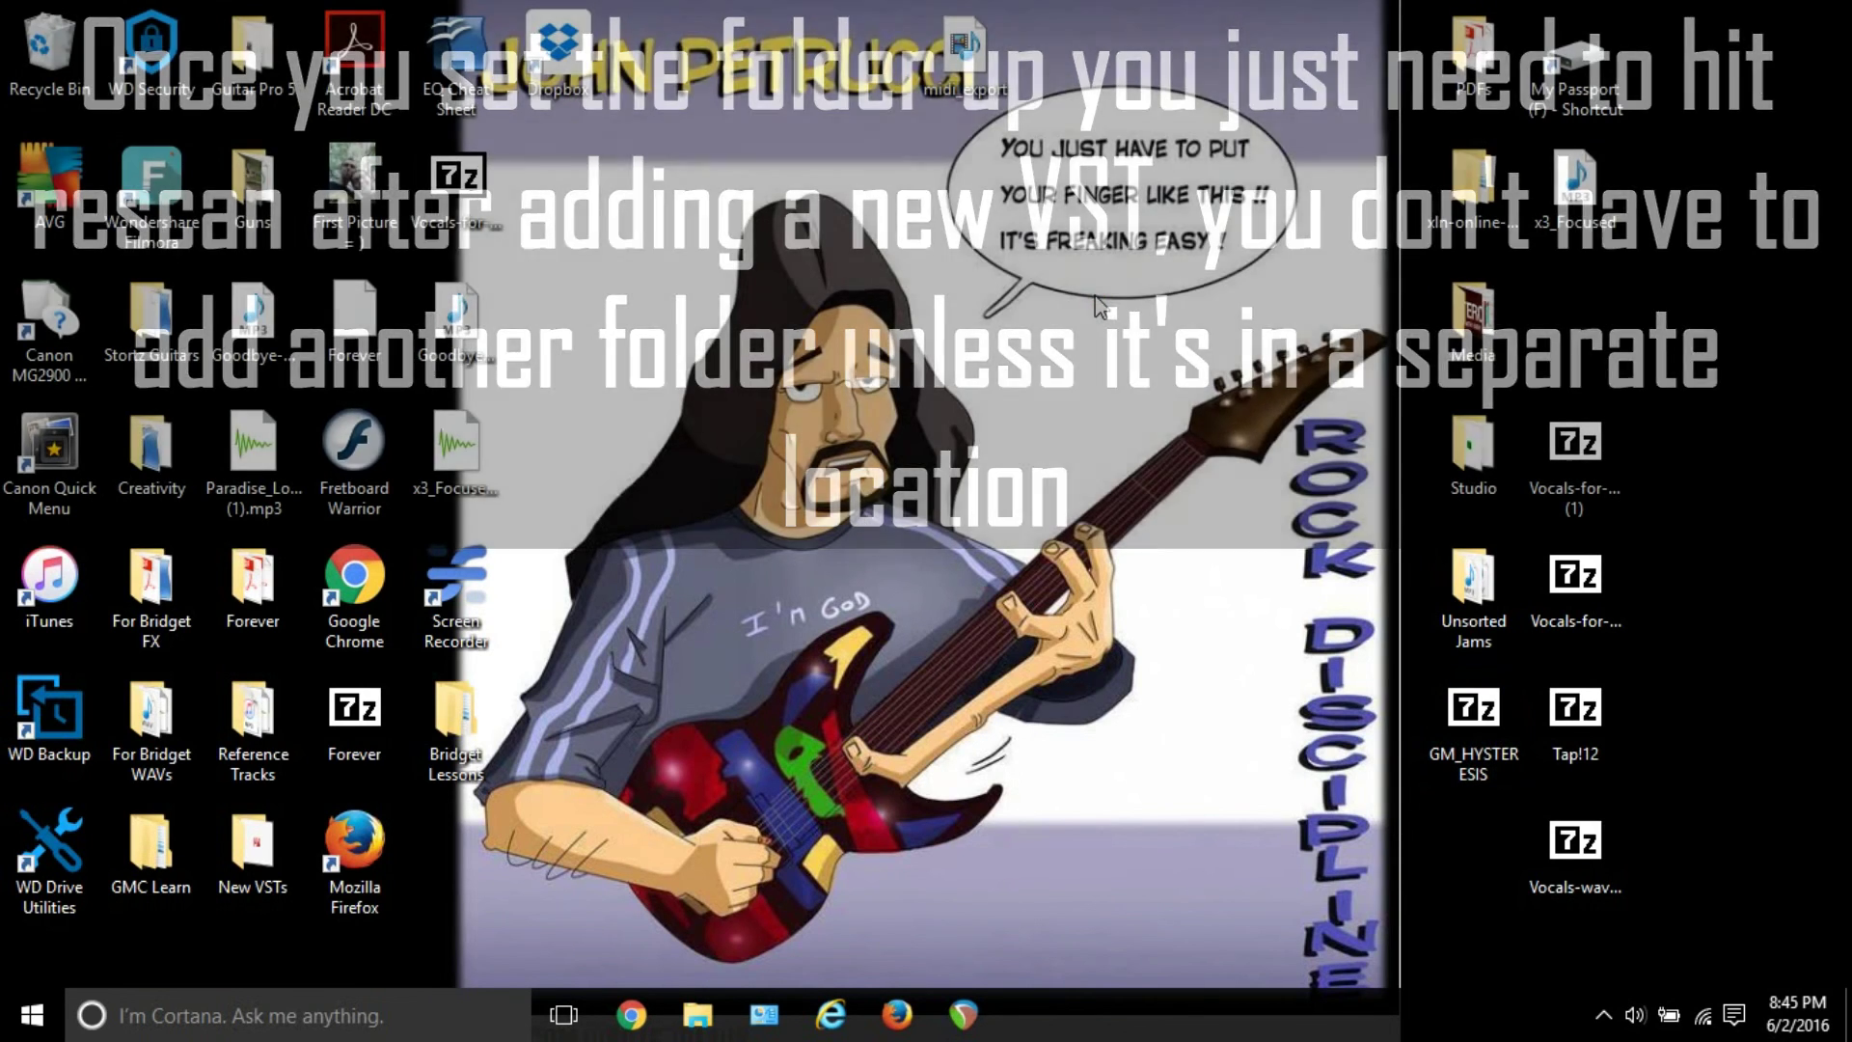